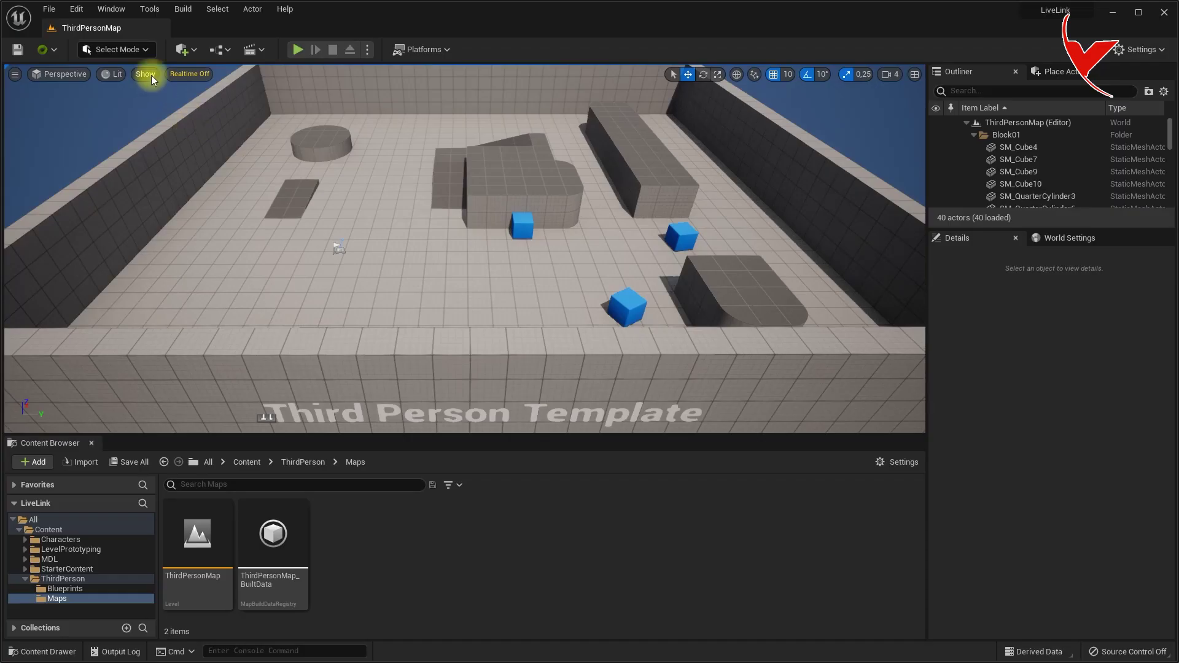
# Add the FusetoMetahuman character from My MetaHumans in Quixel Bridge to the project.
pyautogui.click(180, 50)
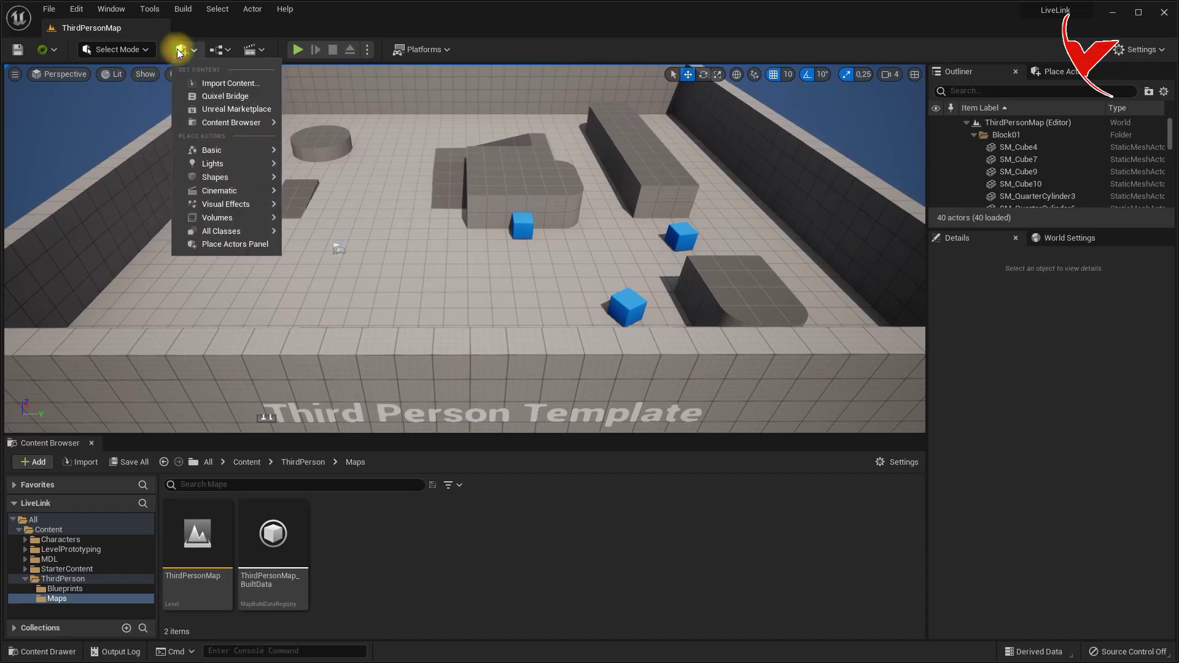
pyautogui.click(202, 94)
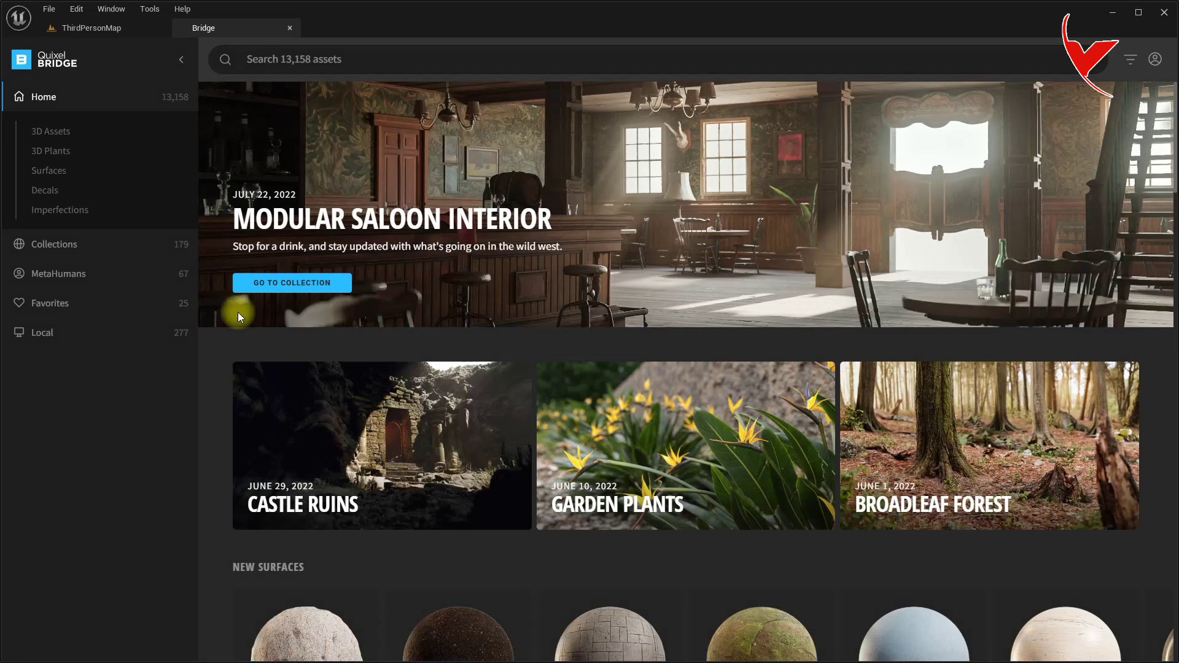
pyautogui.click(59, 274)
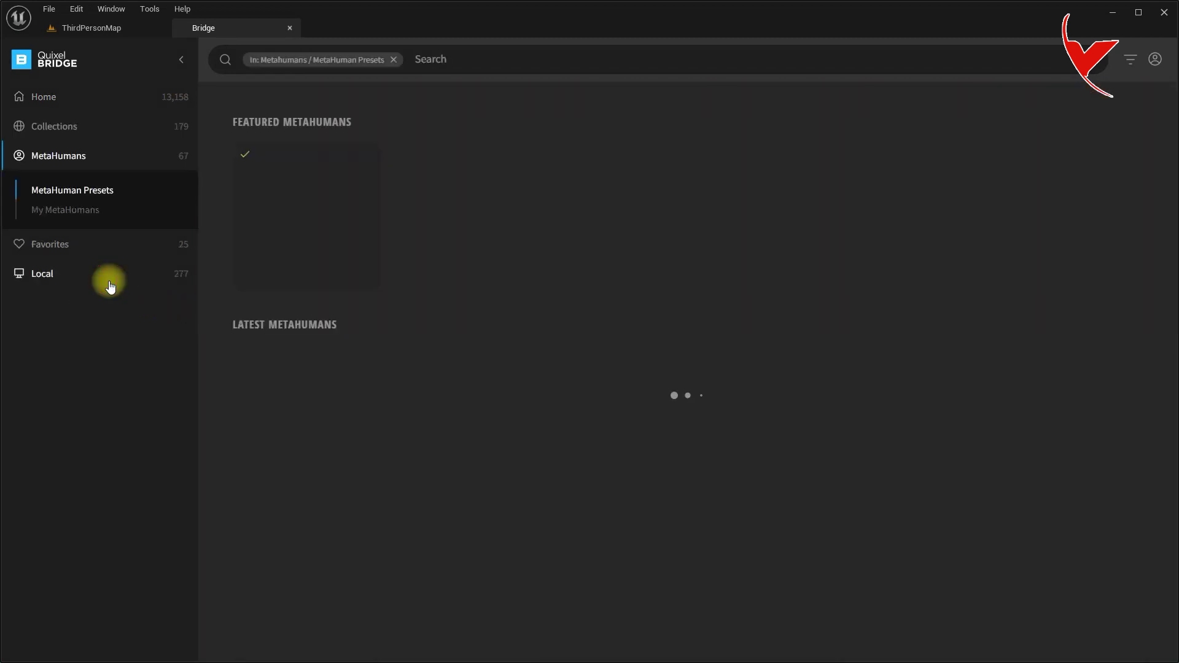
pyautogui.click(94, 211)
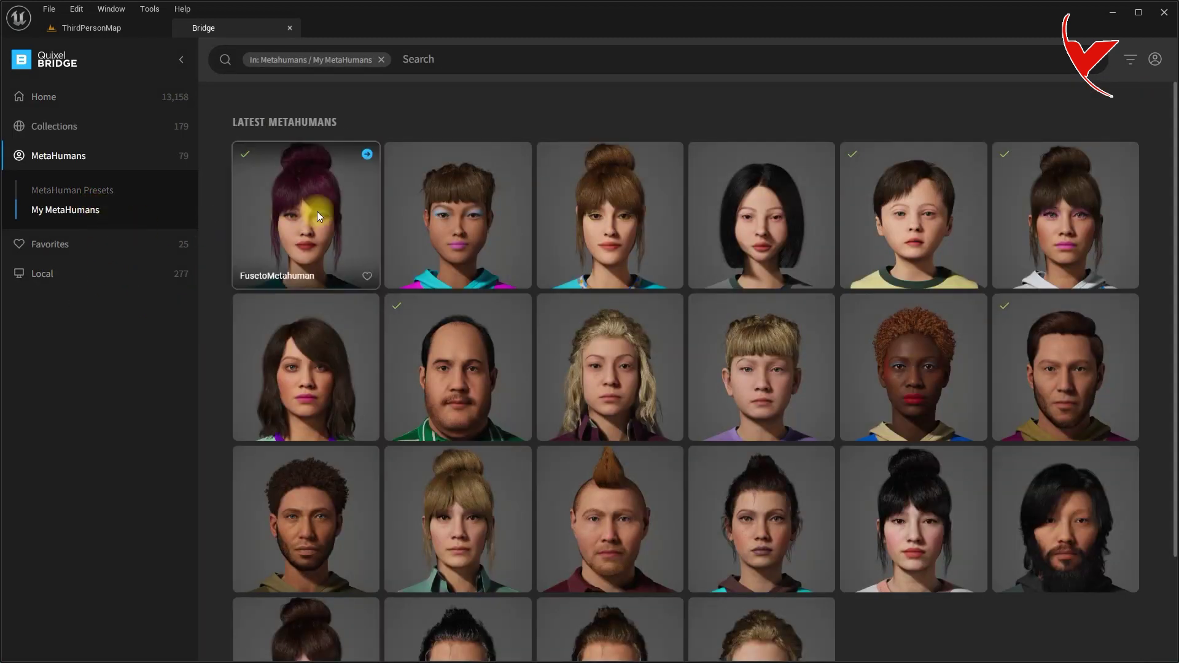
pyautogui.click(367, 154)
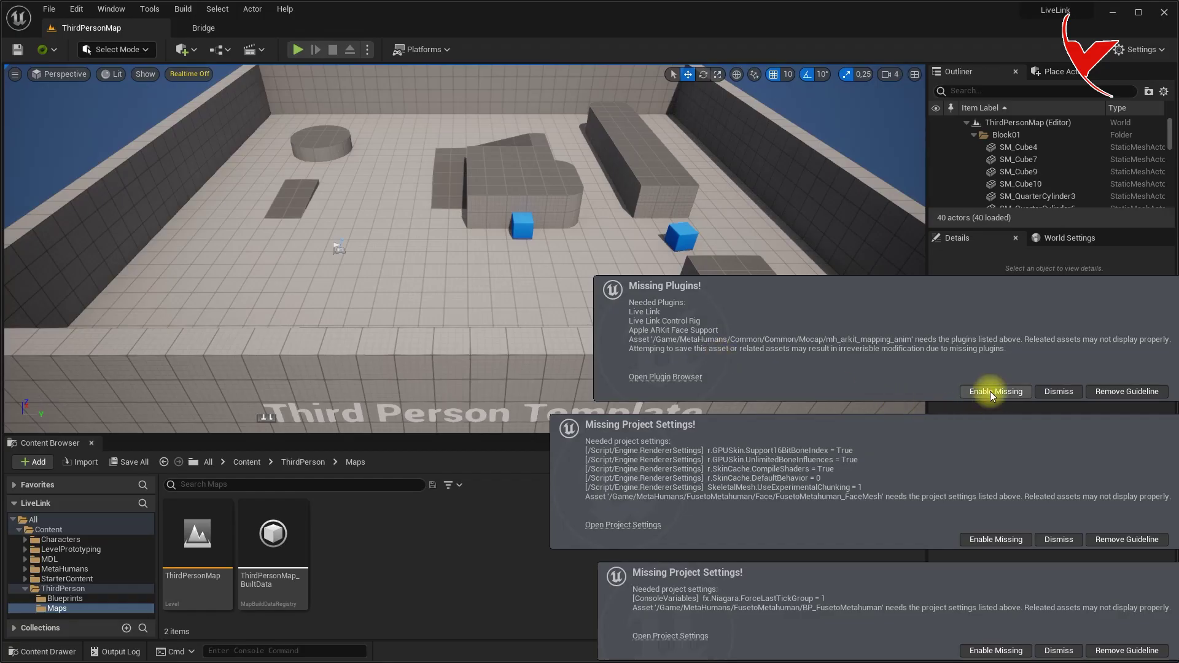
# Enable all missing plugins and project settings required by the MetaHuman and restart the editor.
pyautogui.click(989, 392)
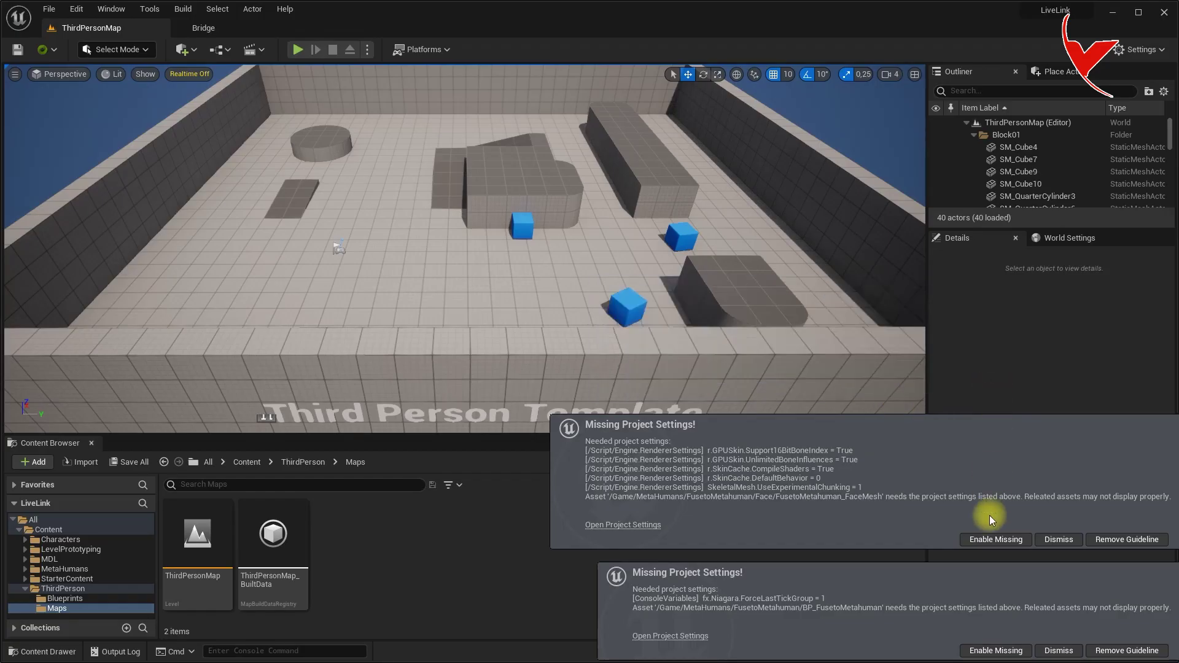
pyautogui.click(991, 539)
pyautogui.click(998, 651)
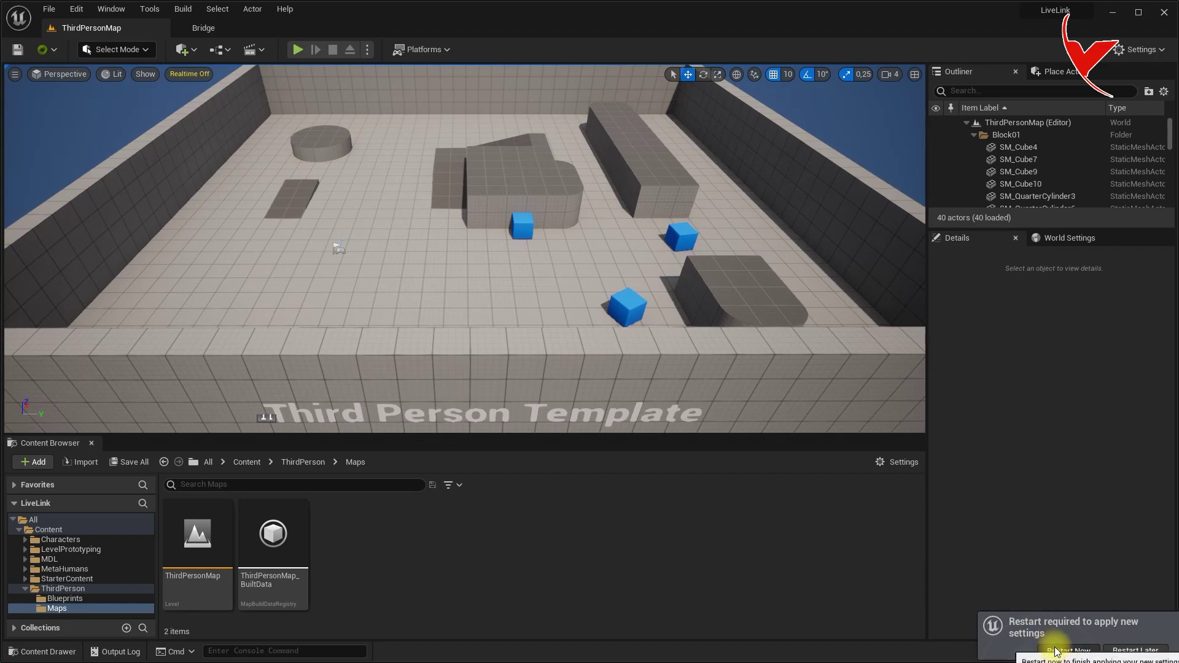
pyautogui.click(1056, 650)
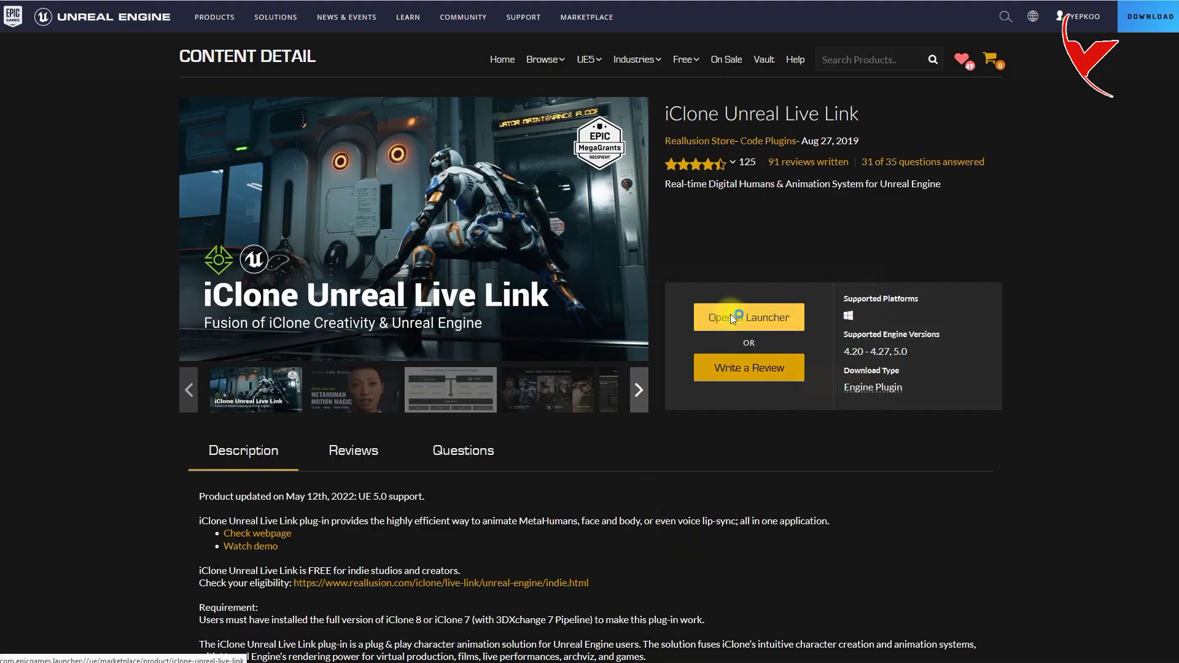
# Open the iClone Unreal Live Link marketplace page in the Epic Games Launcher and start installing the plugin to the engine.
pyautogui.click(734, 316)
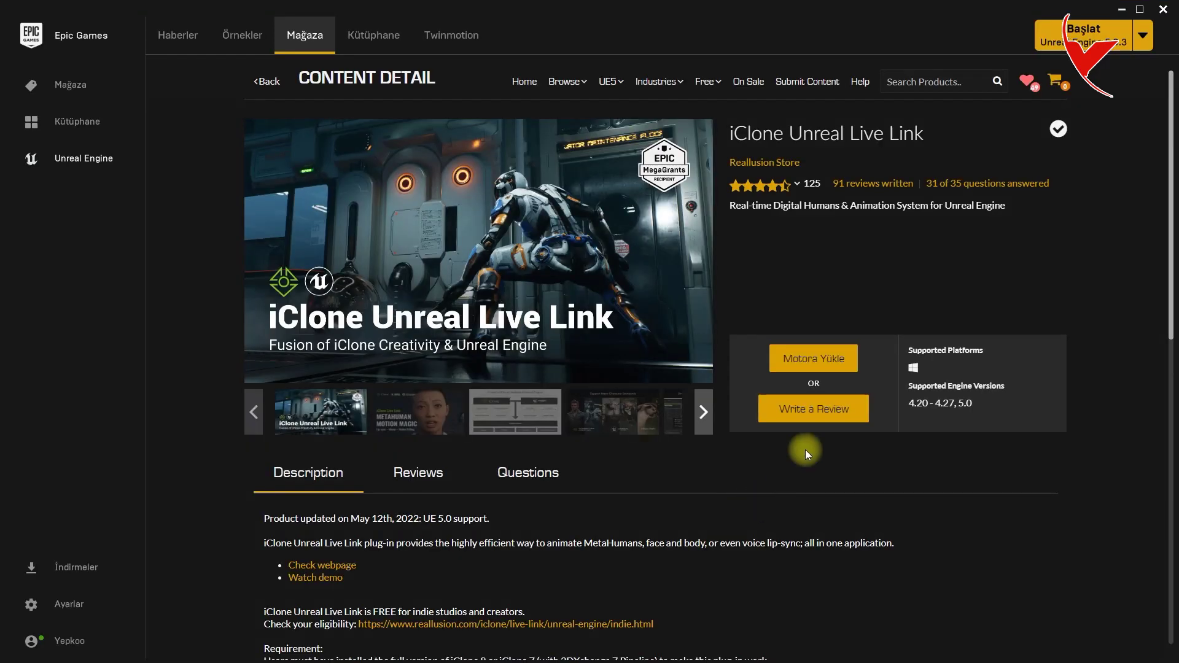
pyautogui.click(805, 358)
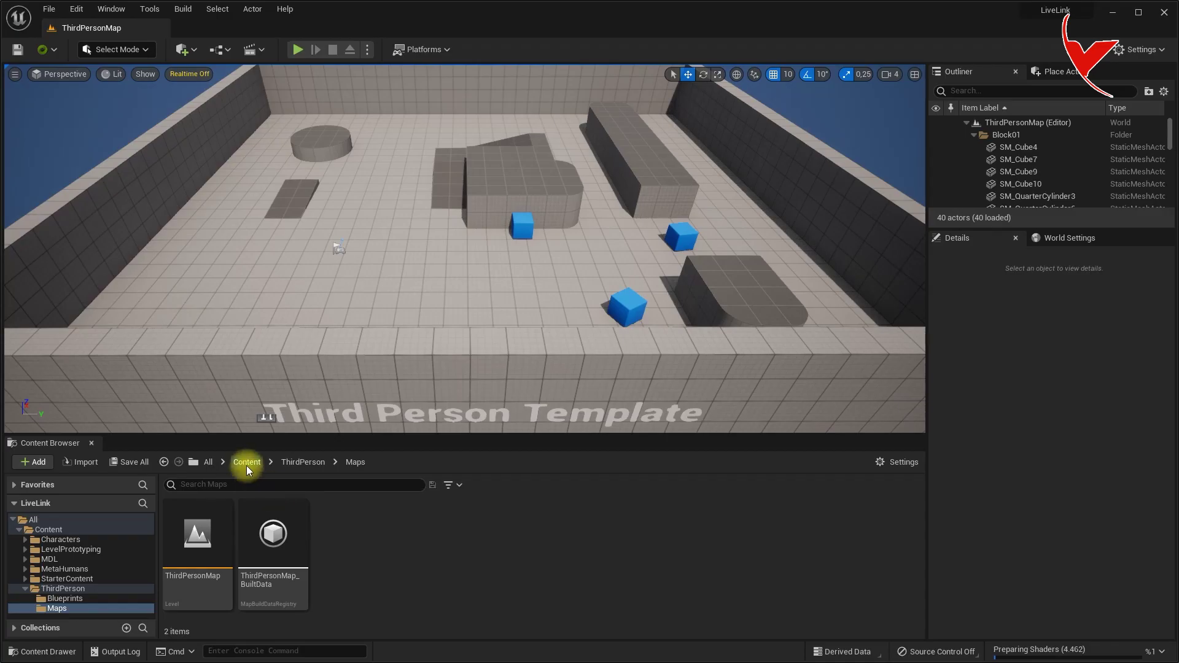
# Place BP_FusetoMetahuman from the MetaHumans/FusetoMetahuman content folder on the floor of the Unreal level.
pyautogui.click(245, 463)
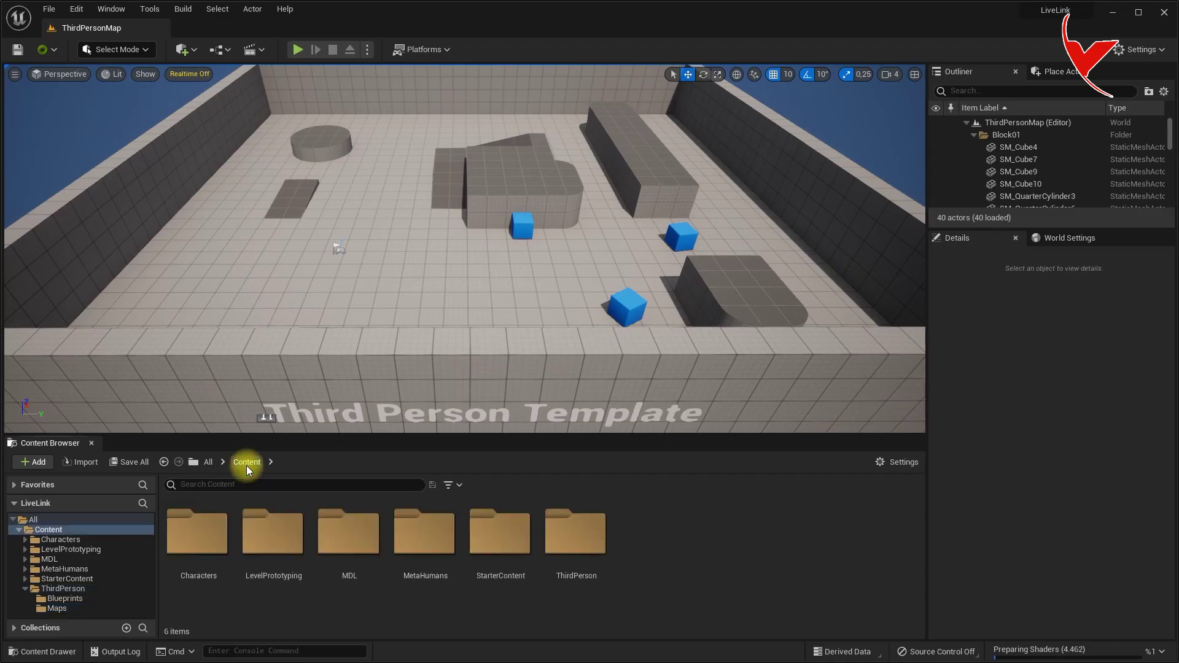
pyautogui.doubleClick(442, 547)
pyautogui.doubleClick(275, 535)
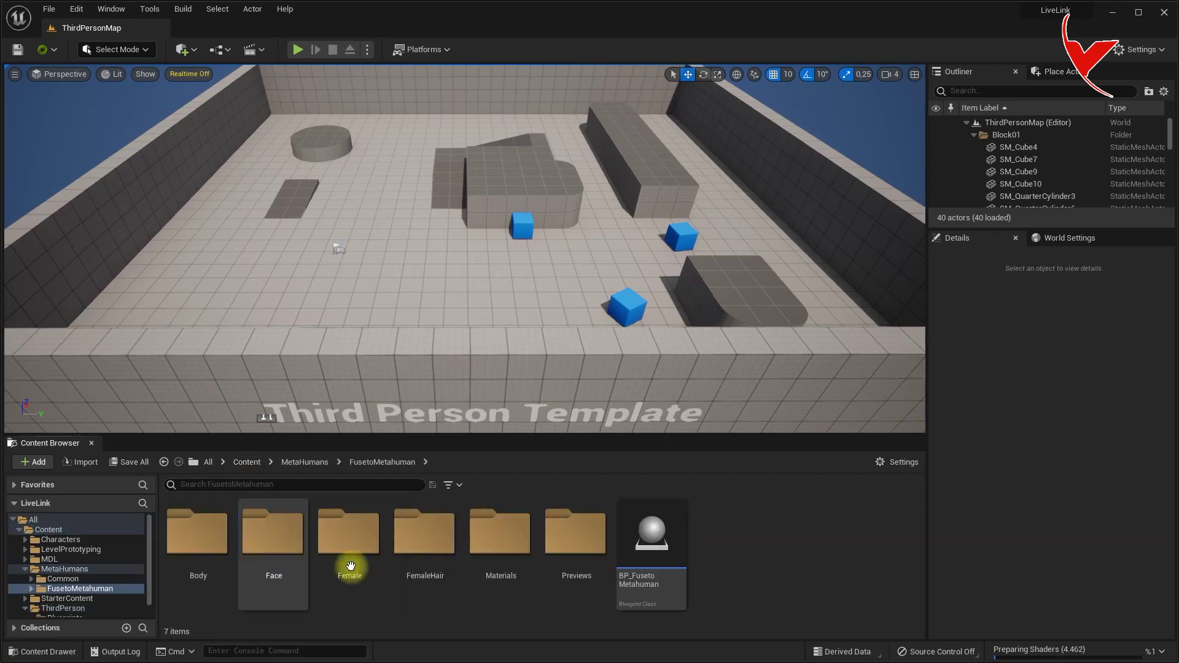
pyautogui.click(652, 532)
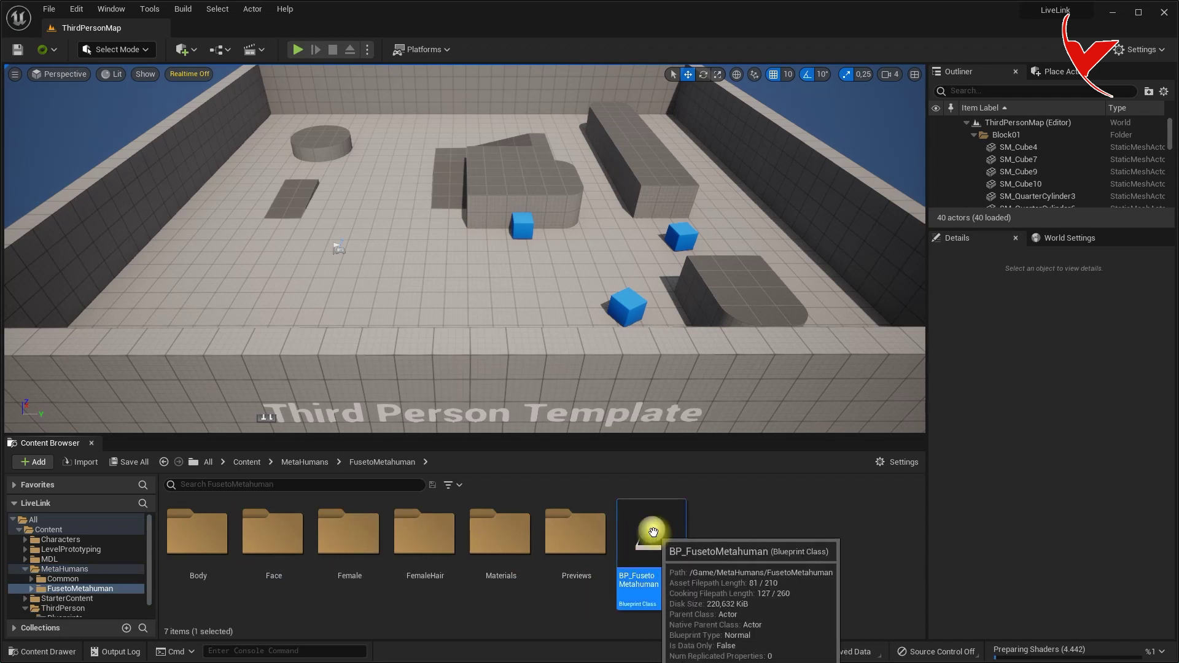
pyautogui.moveTo(297, 294); pyautogui.dragTo(310, 287)
# Enable the installed Reallusion iClone Live Link plugin and restart the editor.
pyautogui.click(77, 9)
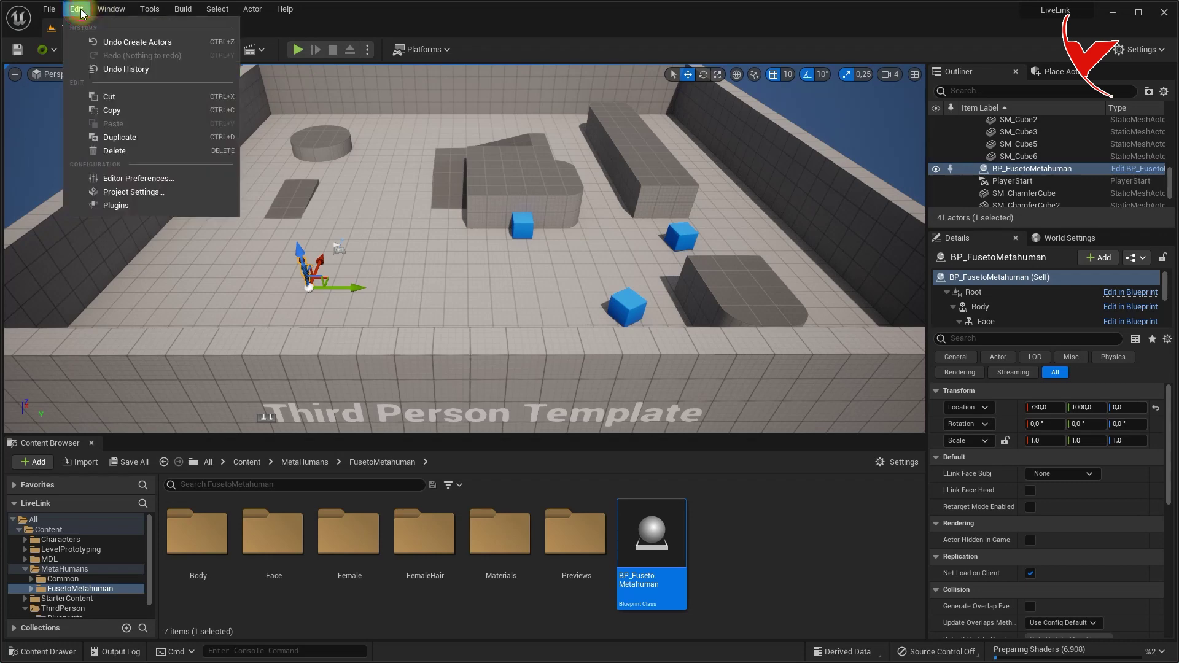
pyautogui.click(127, 204)
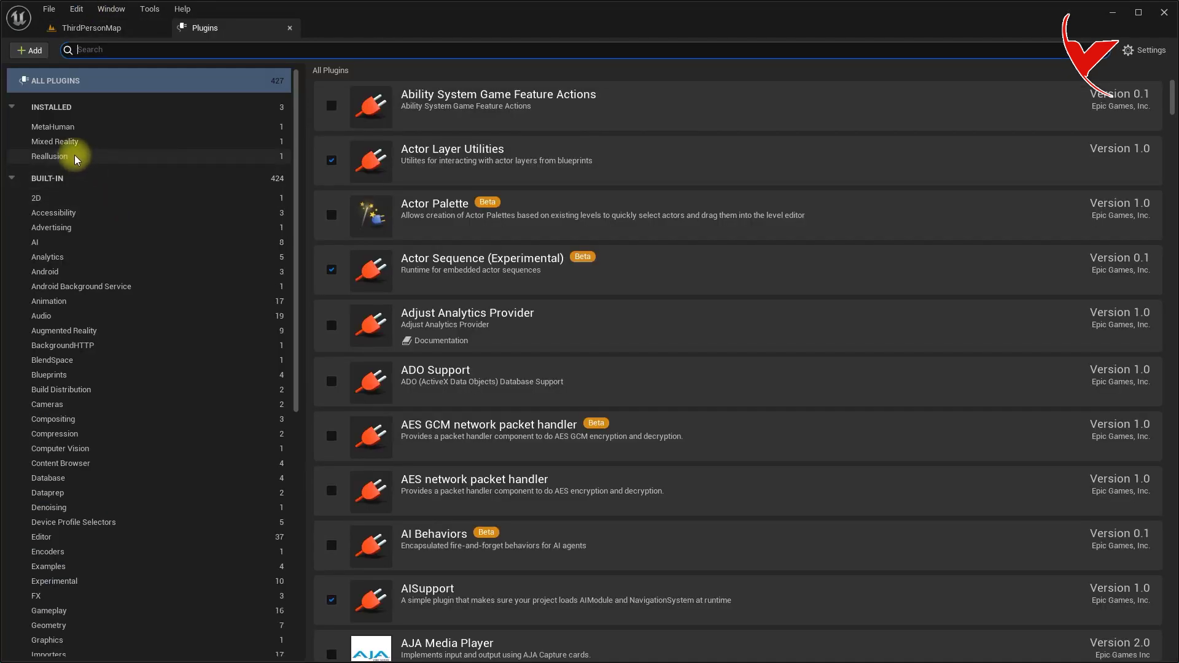
pyautogui.click(72, 157)
pyautogui.click(329, 105)
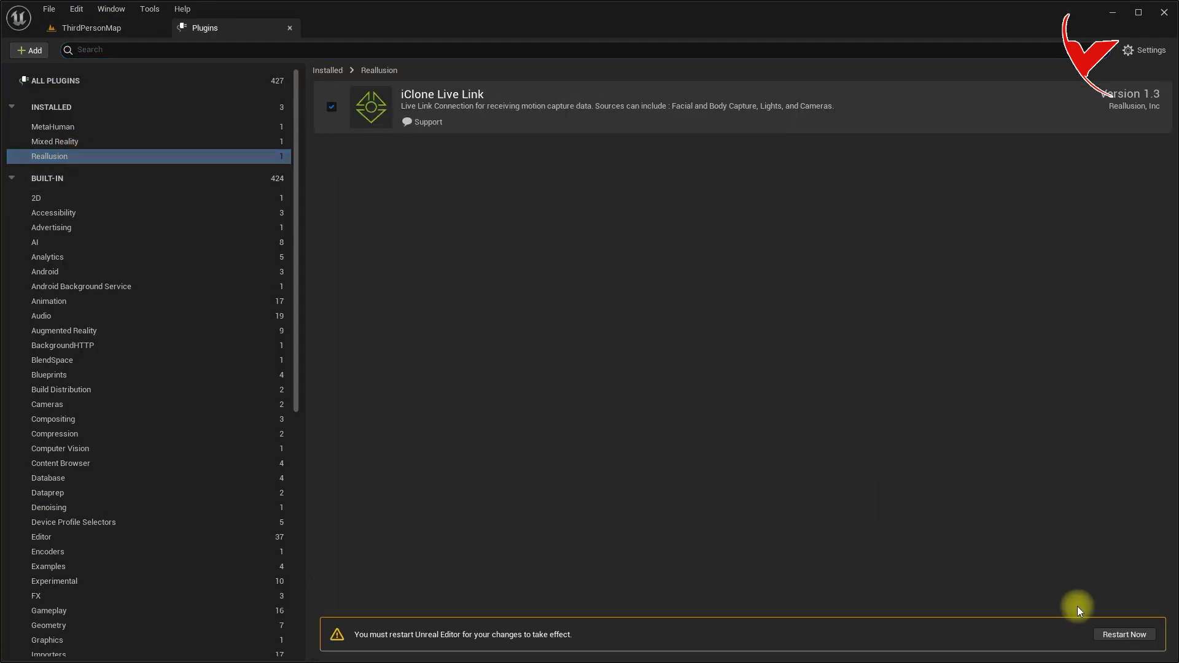
pyautogui.click(1130, 635)
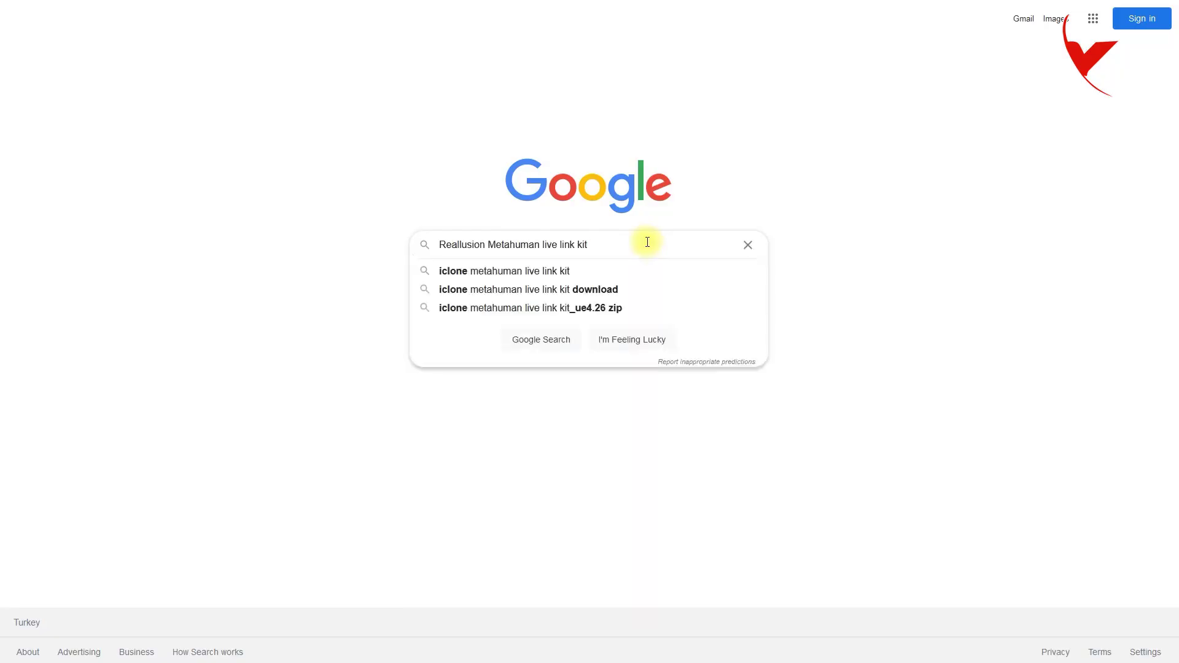
# Search Google for "Reallusion Metahuman live link kit" and download the iClone MetaHuman Live Link Kit from the Reallusion site.
pyautogui.press('Return')
pyautogui.click(270, 140)
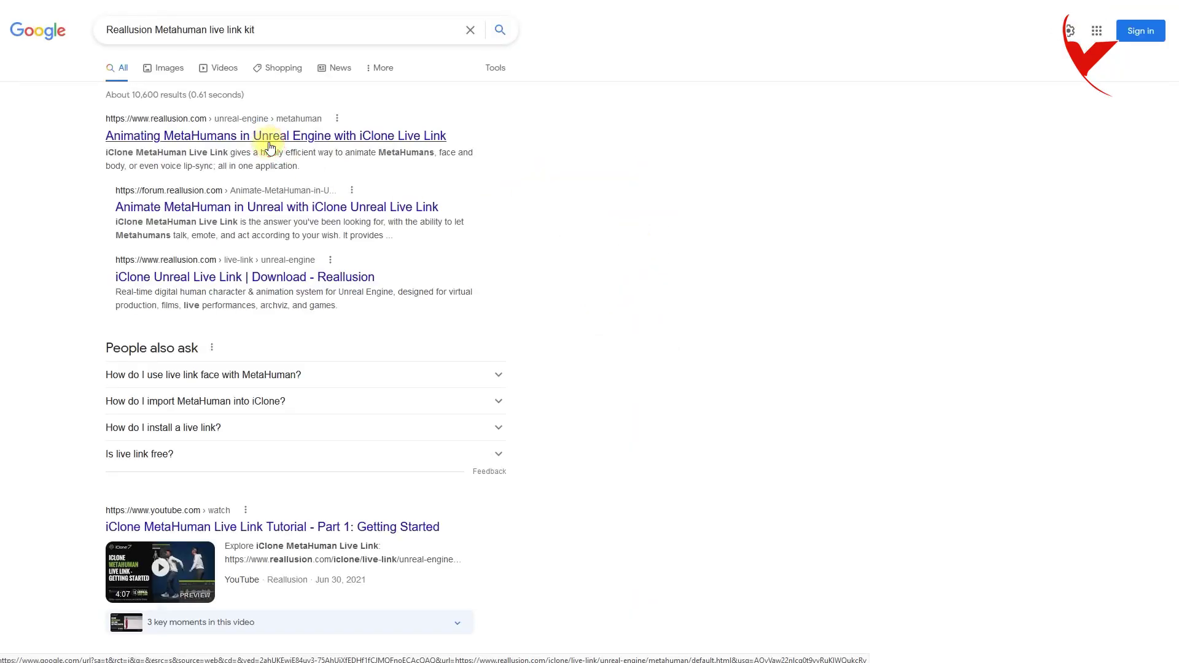
pyautogui.click(363, 386)
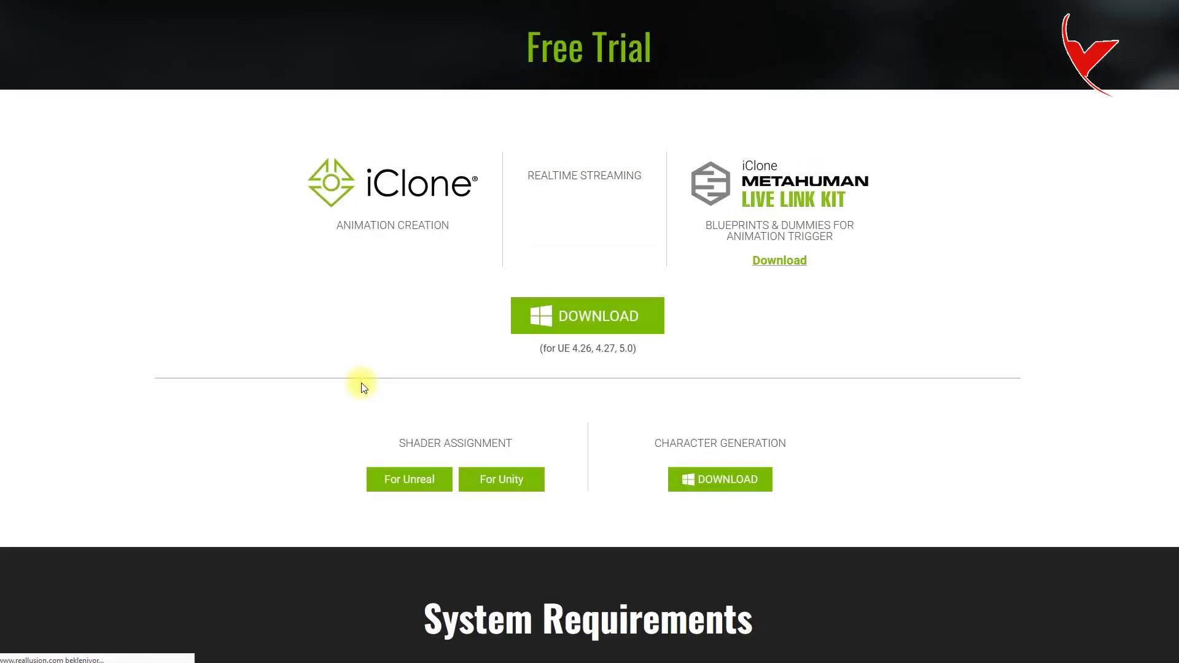
pyautogui.click(784, 332)
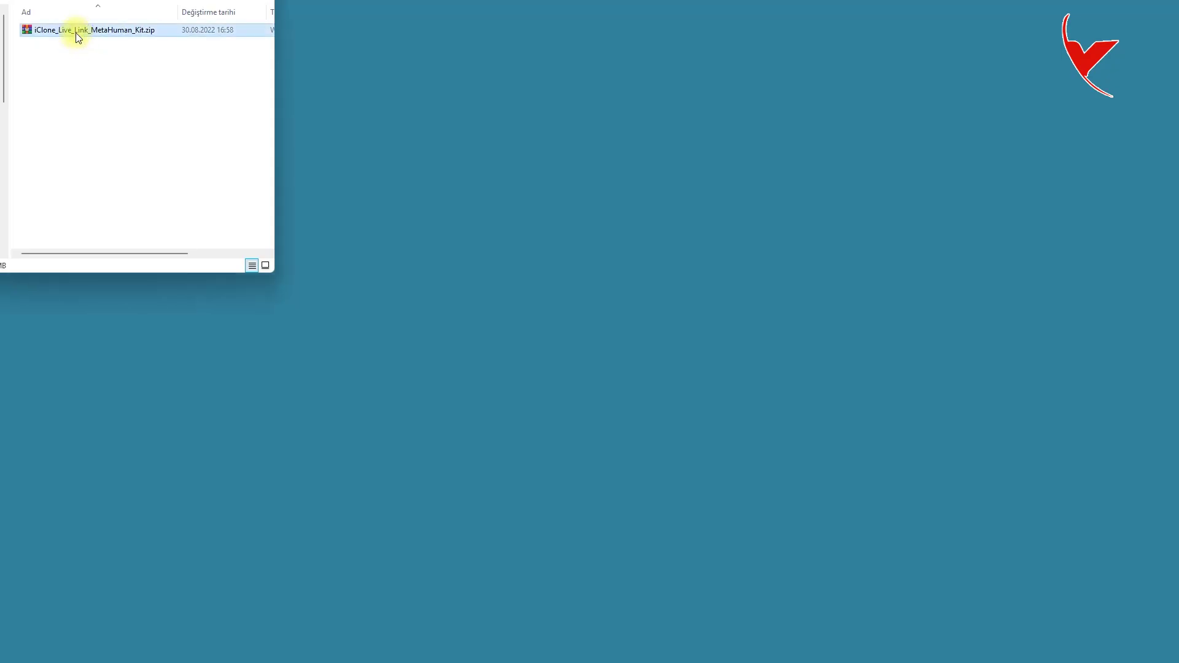
# Extract iClone_Live_Link_MetaHuman_Kit.zip into its current folder in File Explorer.
pyautogui.rightClick(74, 30)
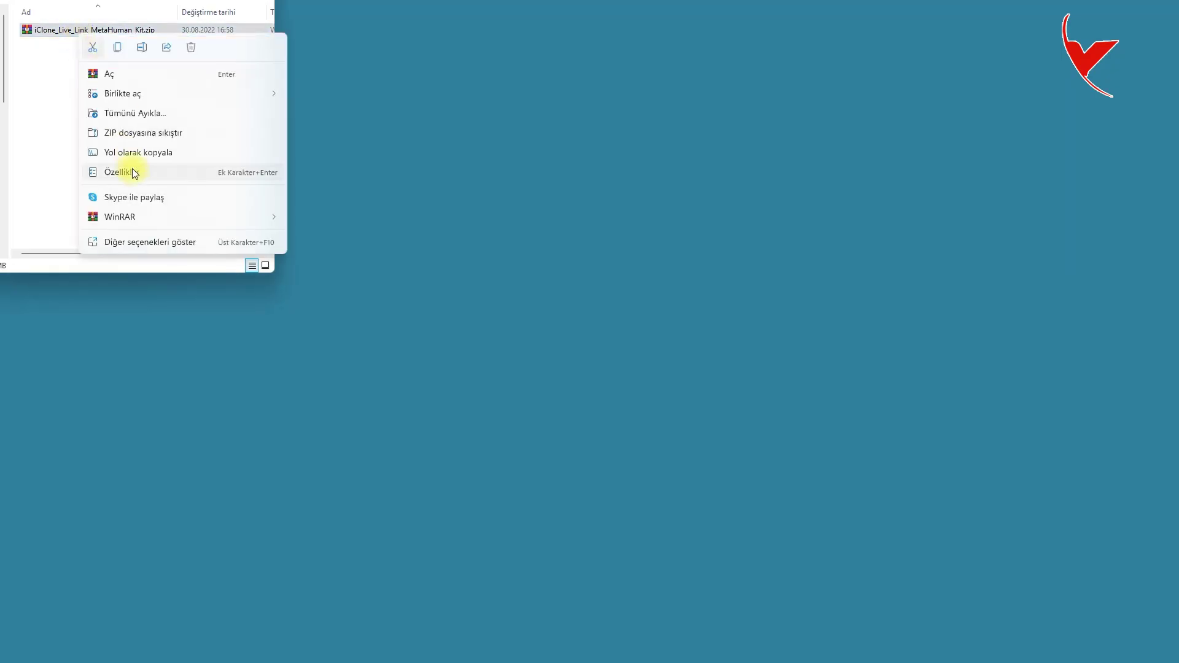
pyautogui.moveTo(131, 216)
pyautogui.click(320, 276)
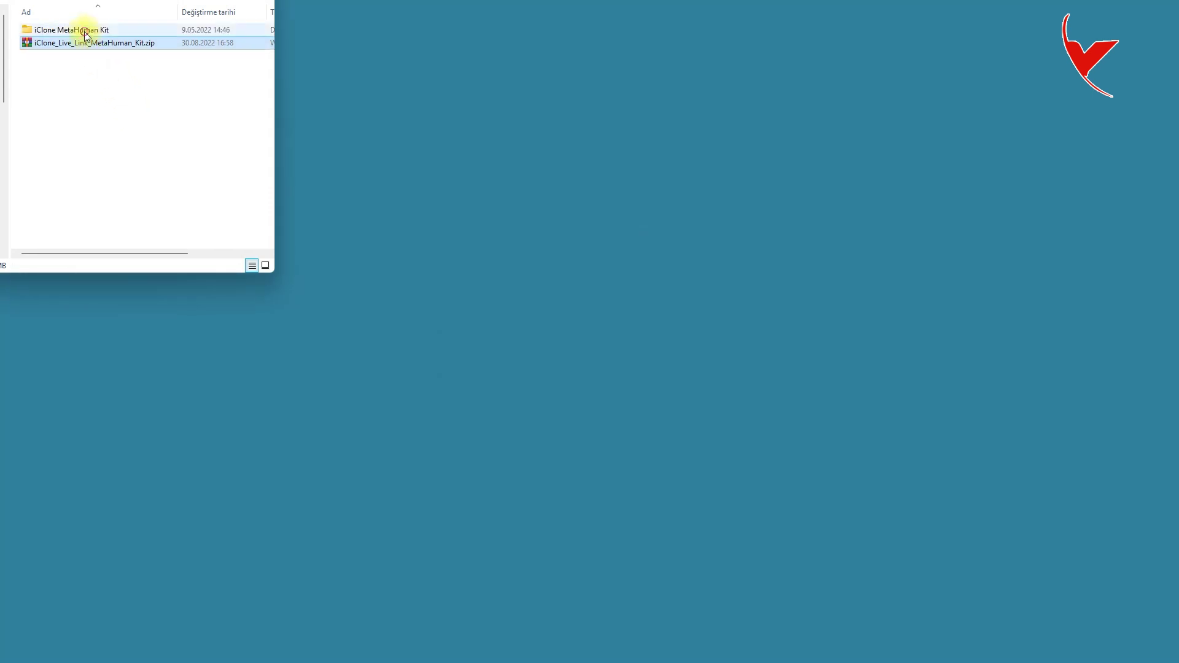
# Copy the Content folder from iClone MetaHuman Kit into the LiveLink project folder, replacing the existing files.
pyautogui.doubleClick(86, 30)
pyautogui.click(60, 31)
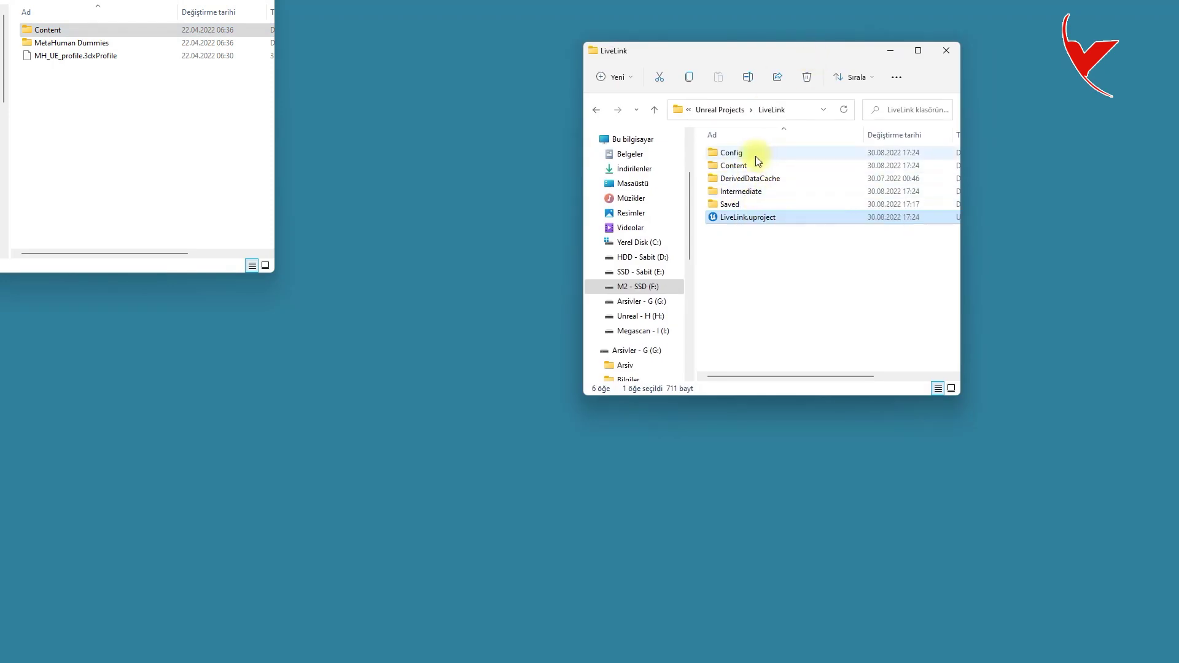
pyautogui.click(743, 166)
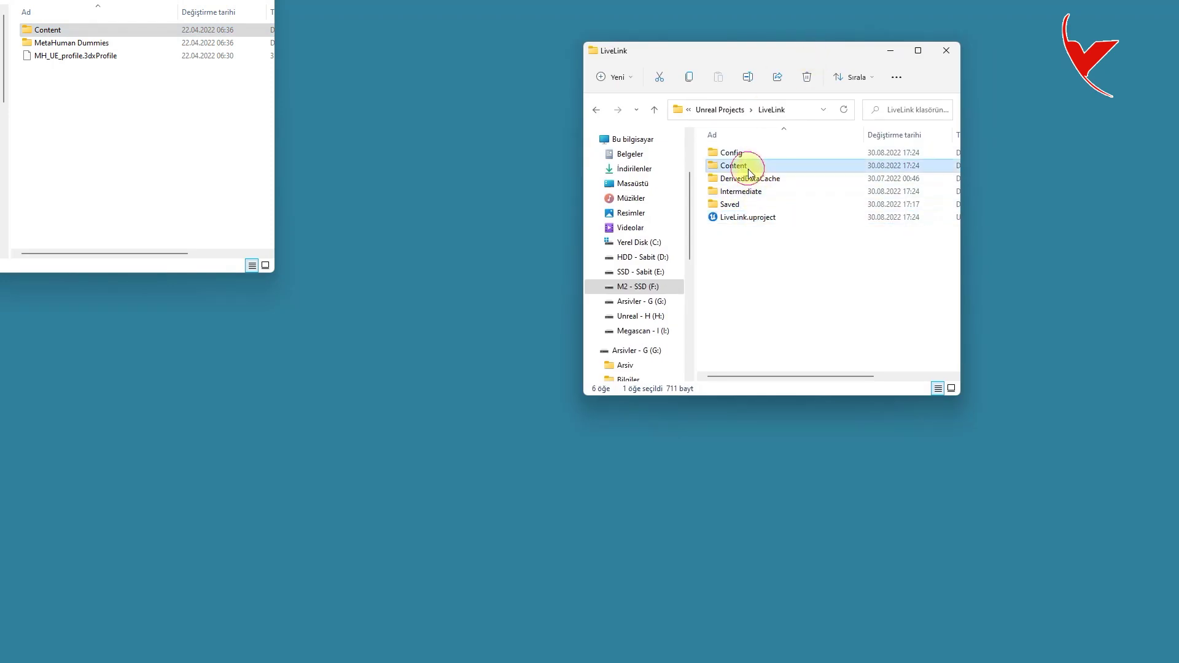
pyautogui.rightClick(66, 32)
pyautogui.click(101, 48)
pyautogui.rightClick(807, 266)
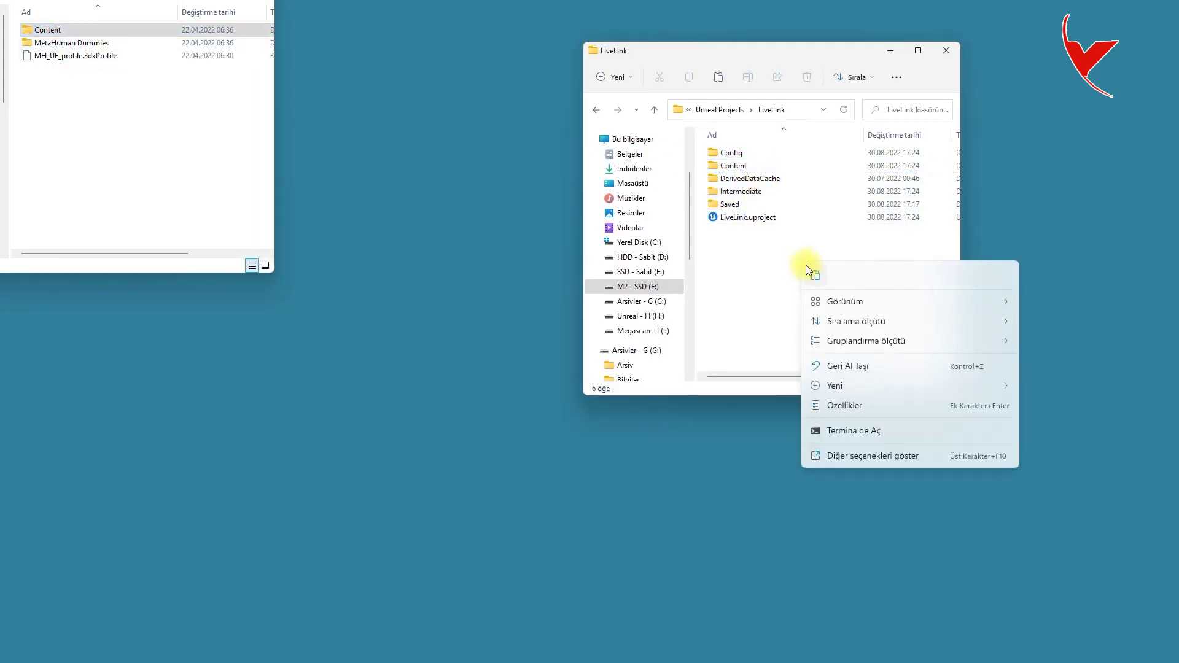
pyautogui.click(816, 277)
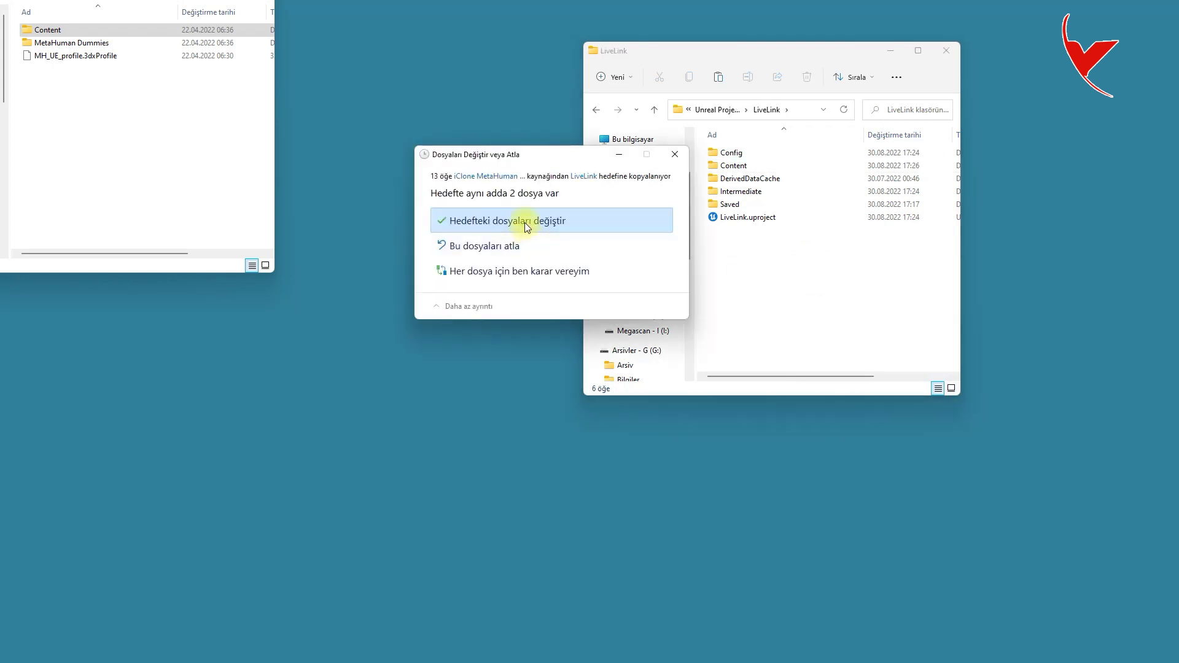
pyautogui.click(523, 223)
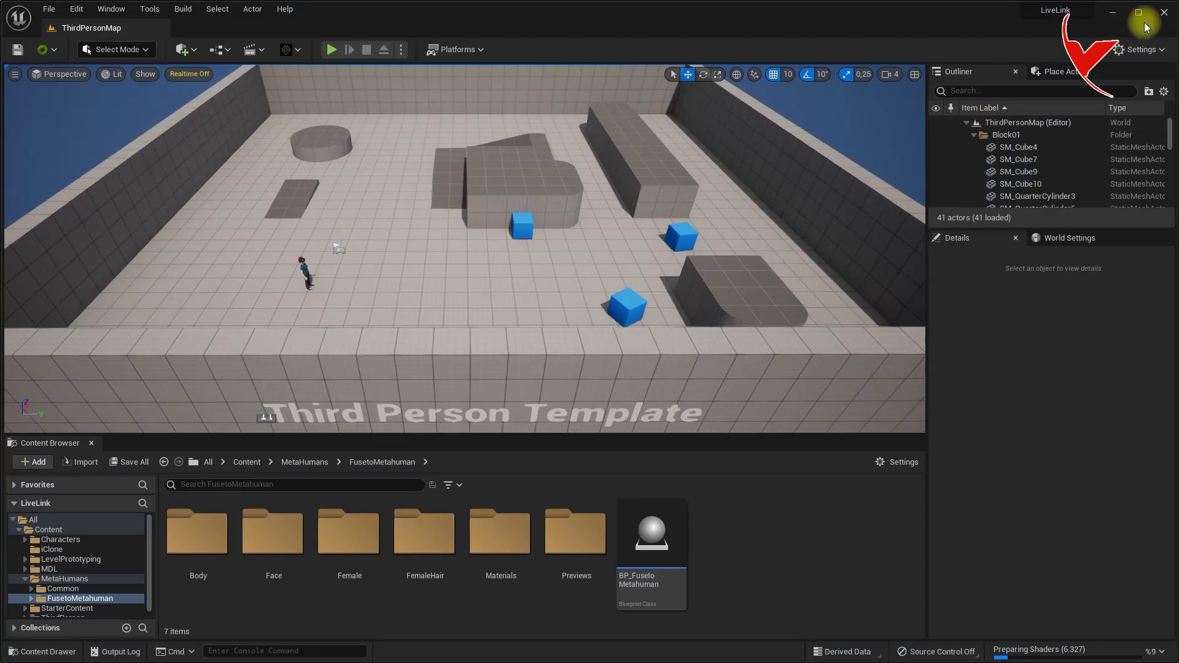
# Restart the LiveLink project in Unreal Editor and open the BP_FusetoMetahuman blueprint for editing.
pyautogui.click(1164, 16)
pyautogui.click(526, 285)
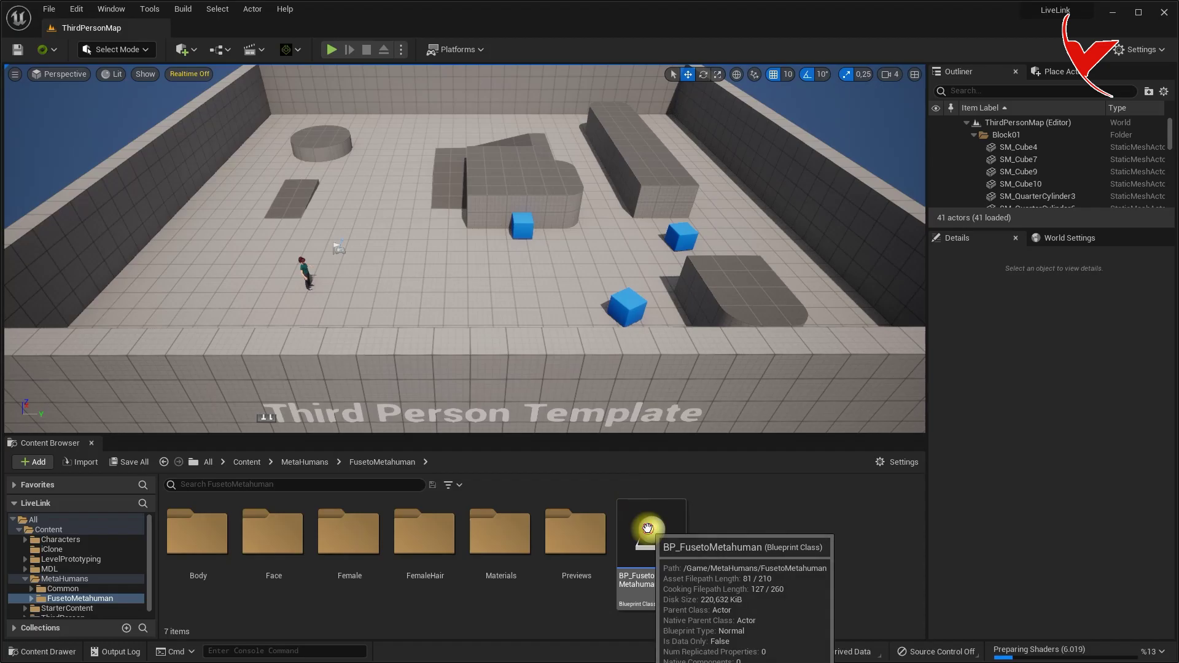
pyautogui.doubleClick(648, 529)
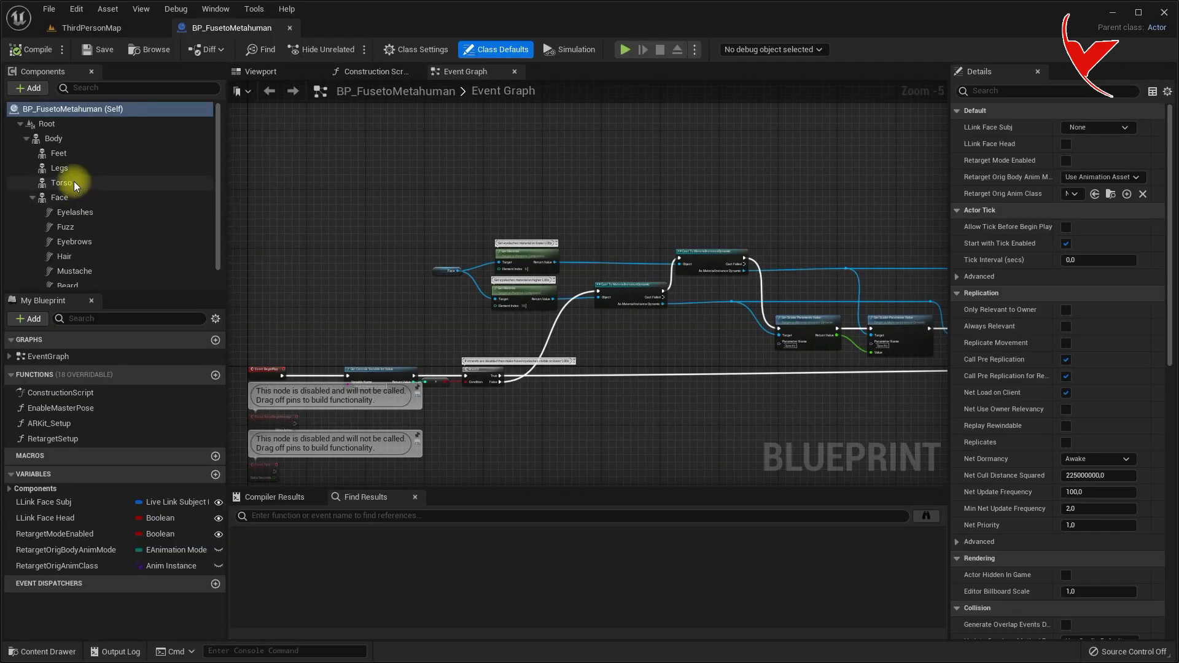
# Set the Body component's Animation Mode to Use Animation Blueprint and its Anim Class to f_med_nrw_animbp.
pyautogui.click(65, 138)
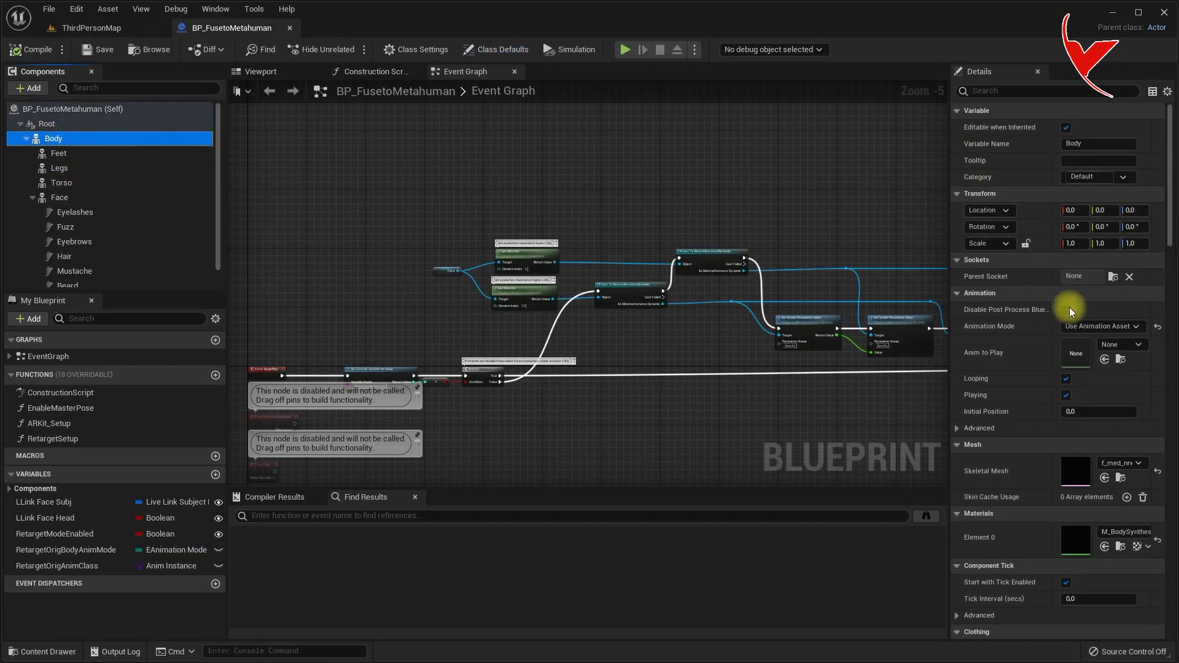
pyautogui.click(1088, 330)
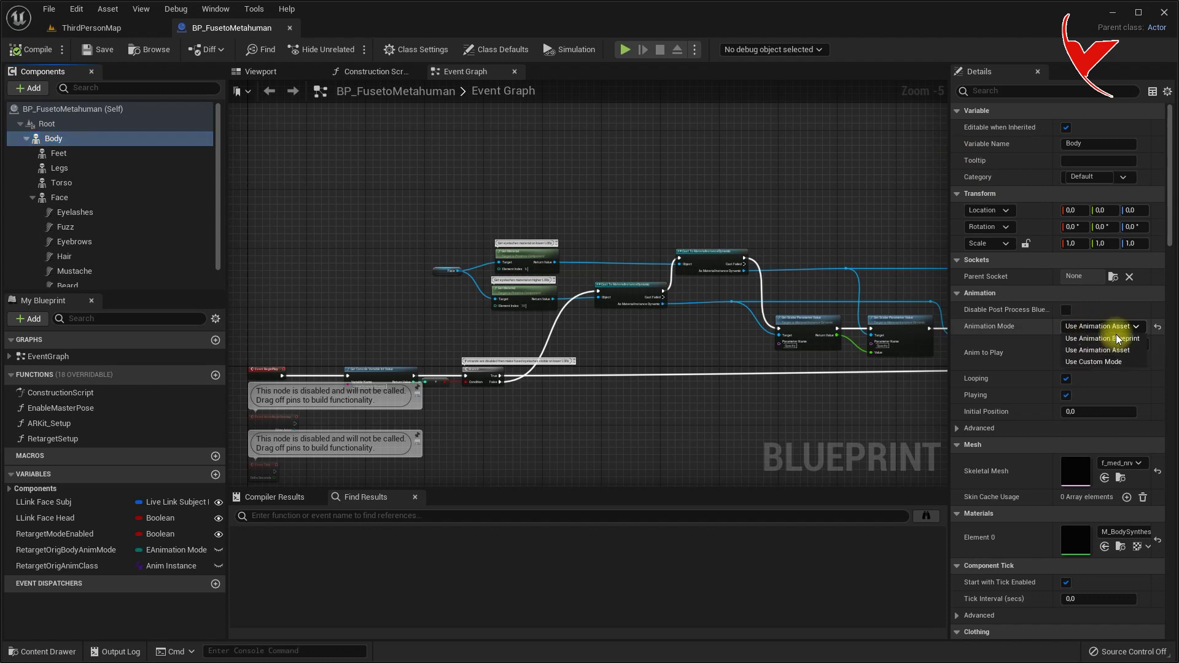
pyautogui.click(1126, 340)
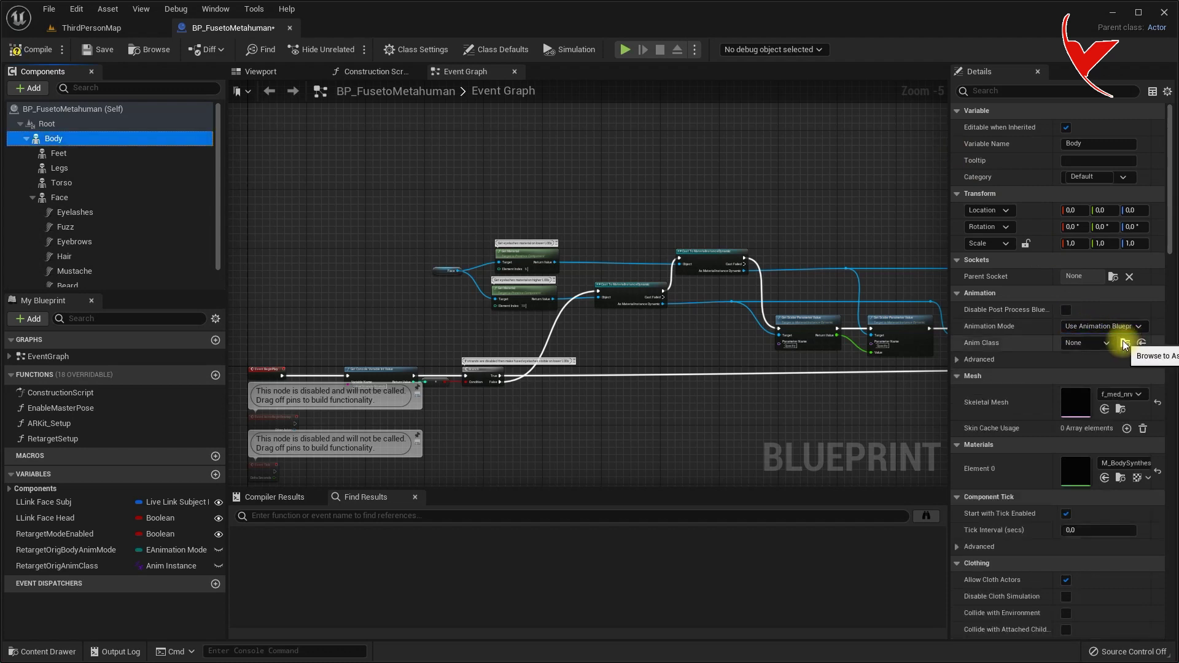
pyautogui.click(1102, 342)
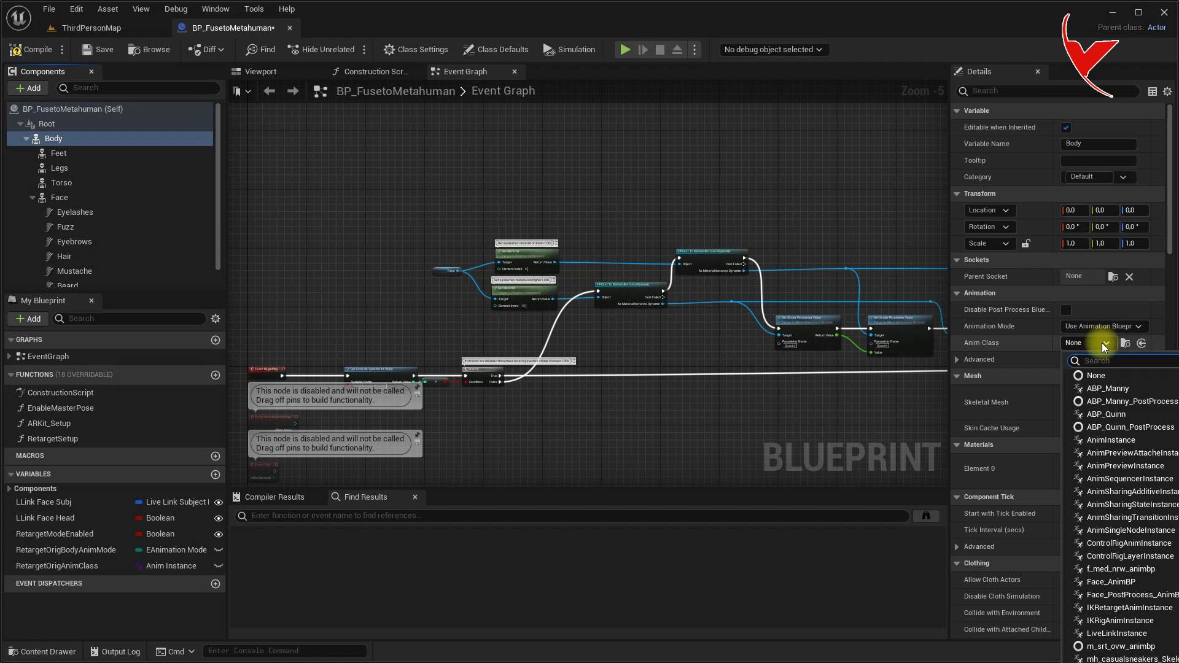
pyautogui.write('f_med')
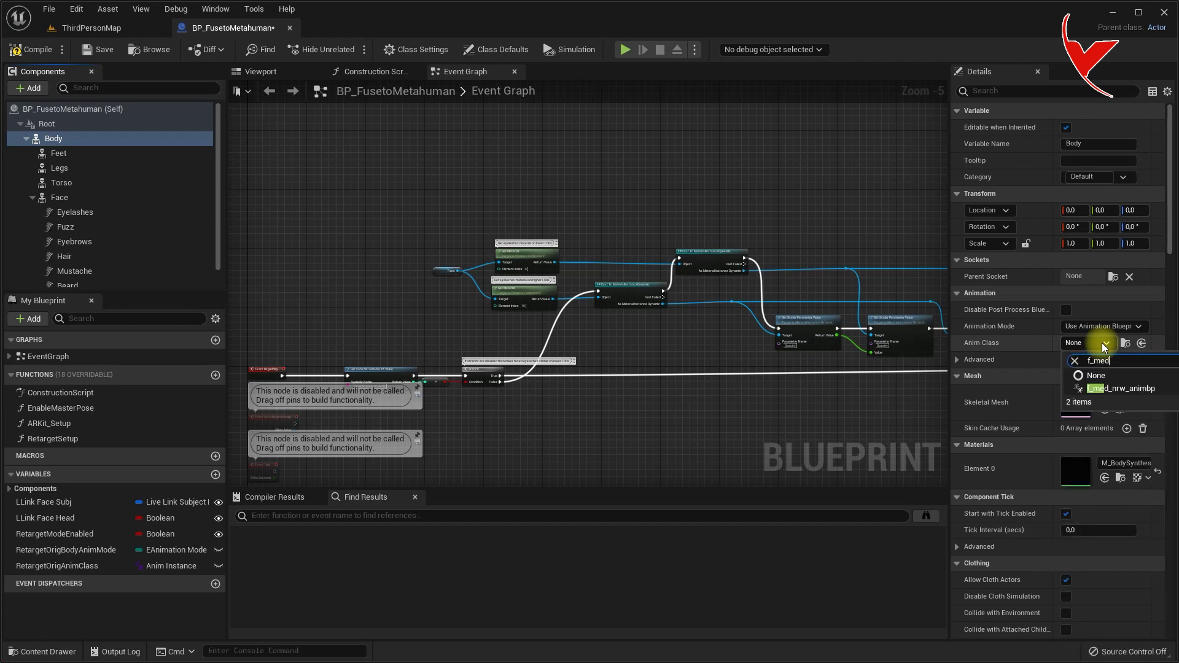
pyautogui.click(1106, 388)
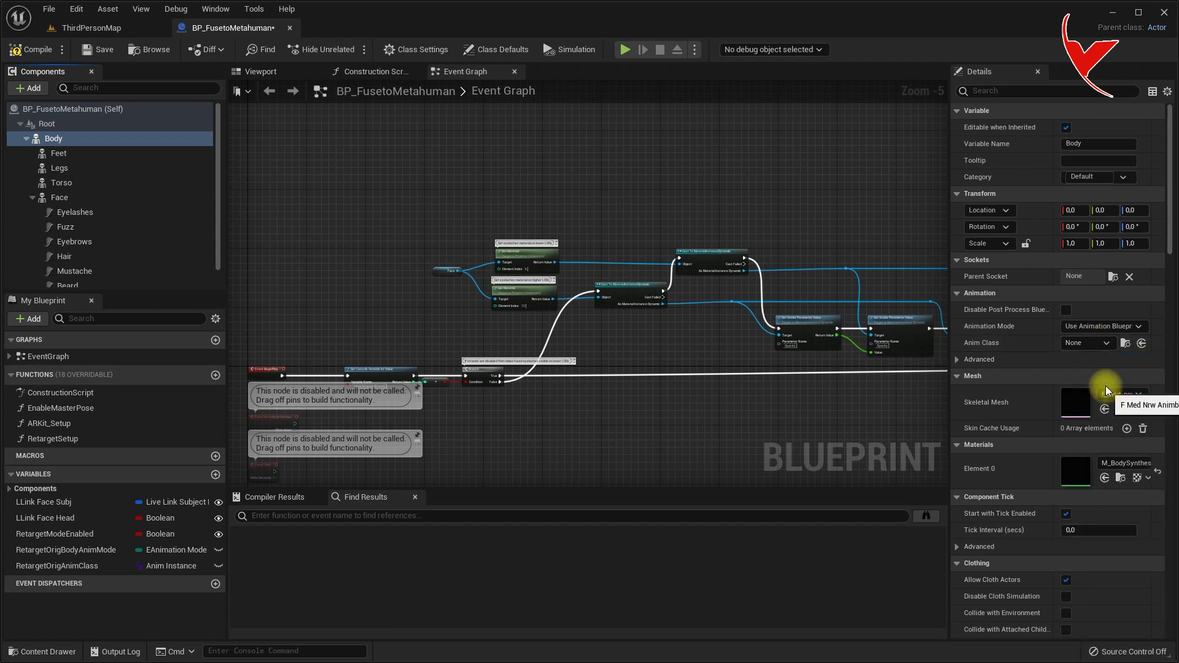
# Locate the Body's f_med_nrw_animbp asset in the project and open its AnimGraph.
pyautogui.click(1125, 343)
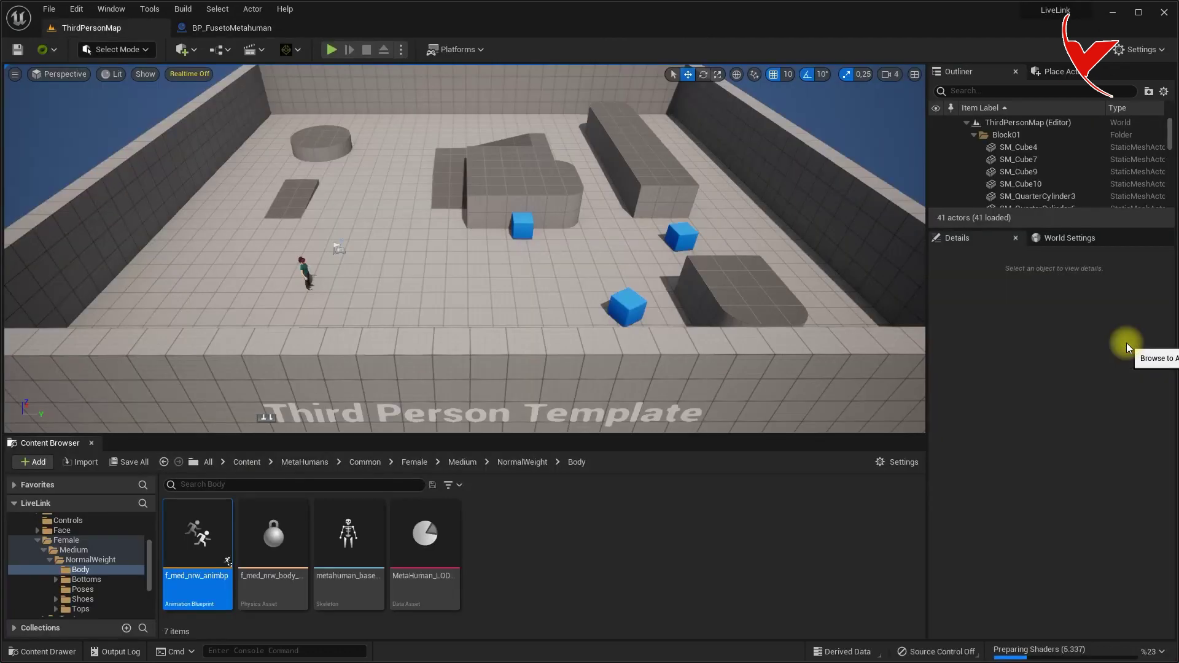
pyautogui.doubleClick(184, 541)
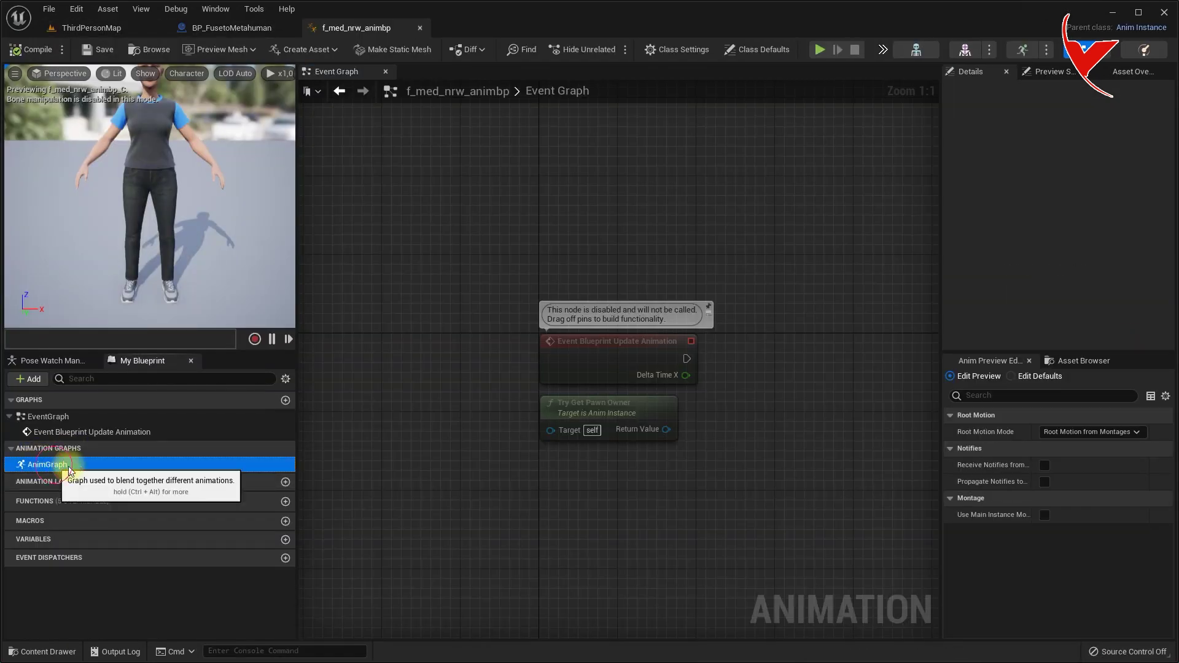
pyautogui.click(97, 466)
pyautogui.doubleClick(97, 466)
pyautogui.scroll(5, 301, 341)
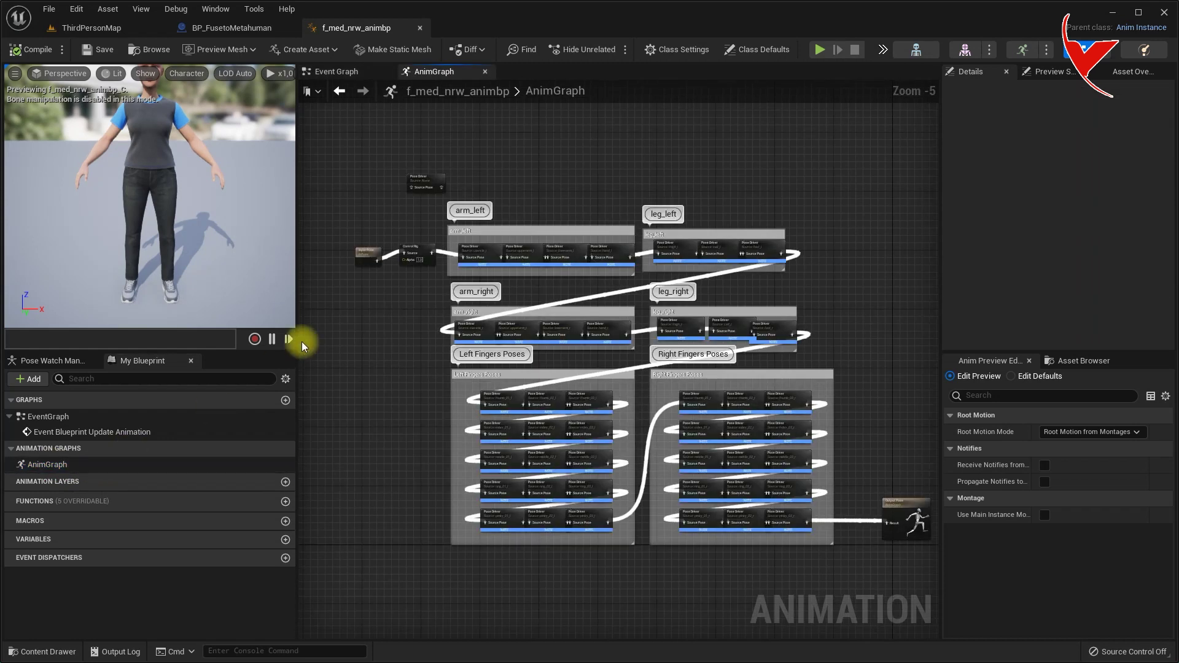
# Insert a Live Link Pose node between Input Pose and Control Rig, aligned in line with them.
pyautogui.moveTo(589, 266); pyautogui.dragTo(485, 275)
pyautogui.write('li')
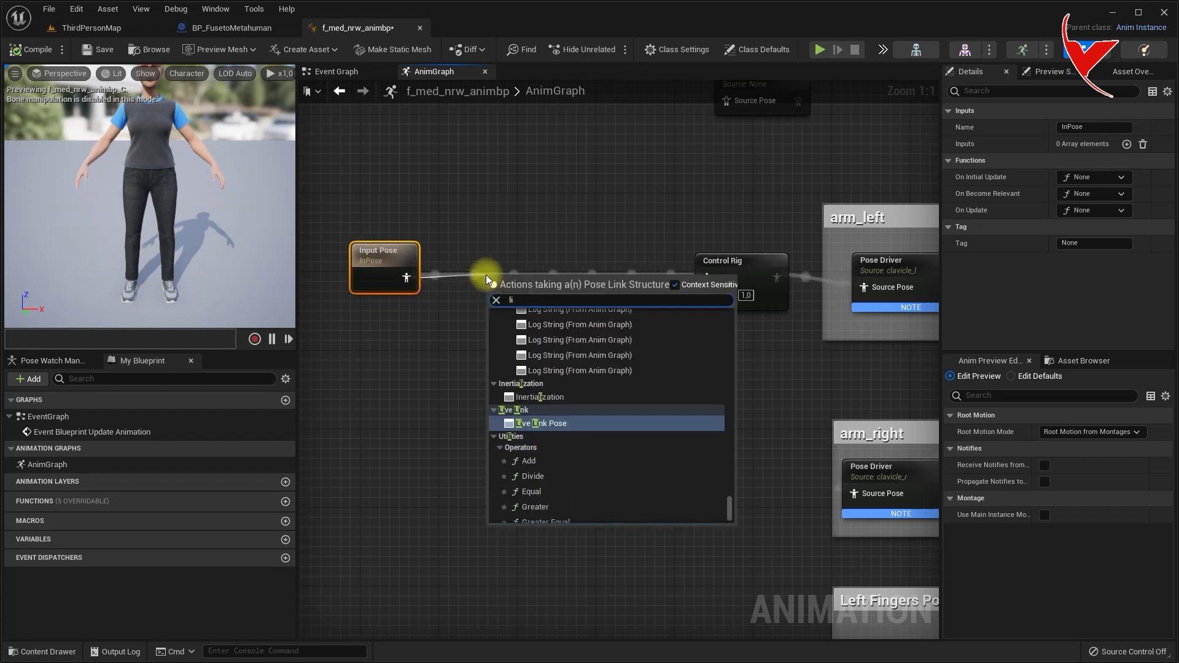
pyautogui.write('ve link')
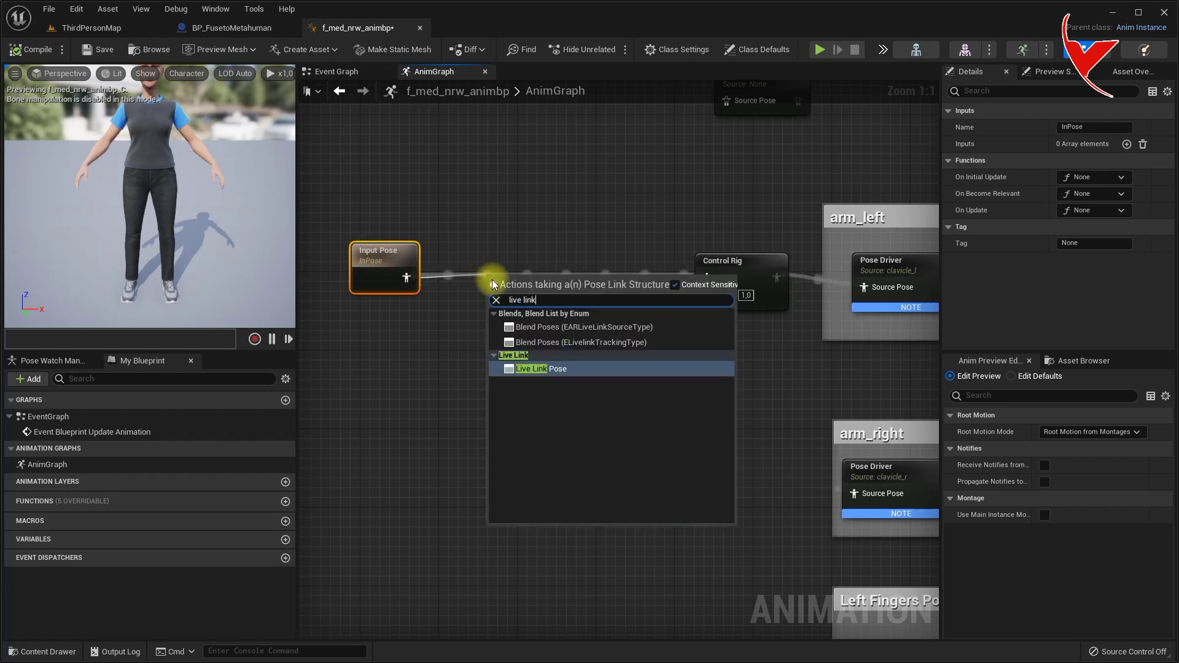
pyautogui.click(522, 369)
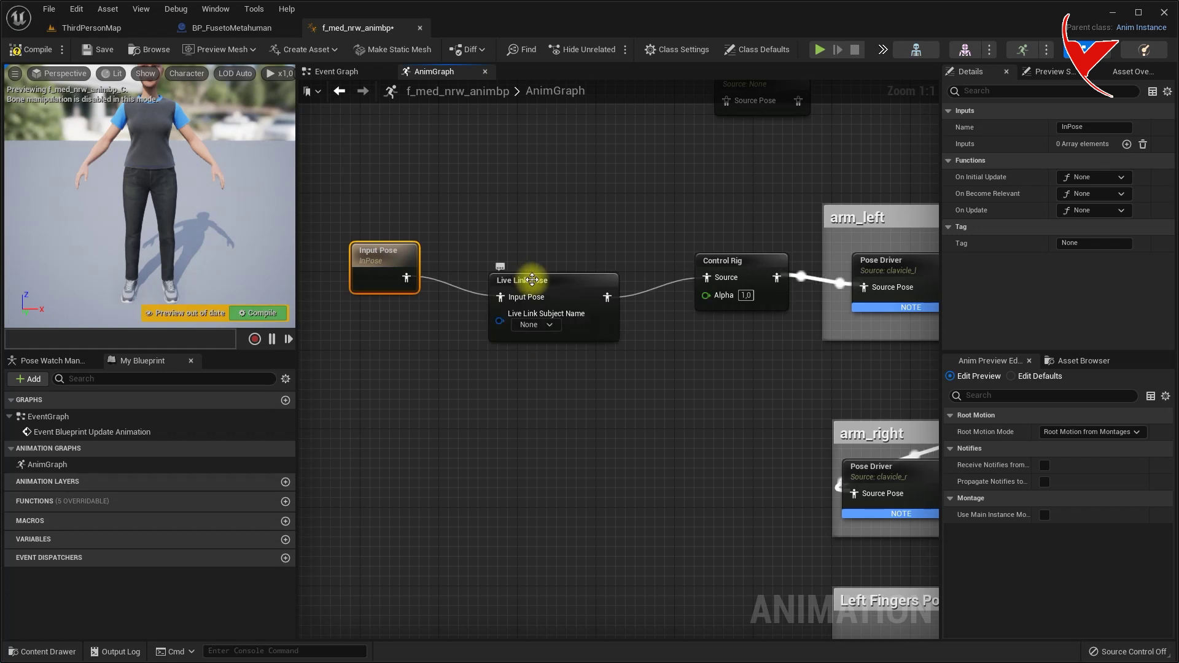
pyautogui.moveTo(532, 279); pyautogui.dragTo(528, 260)
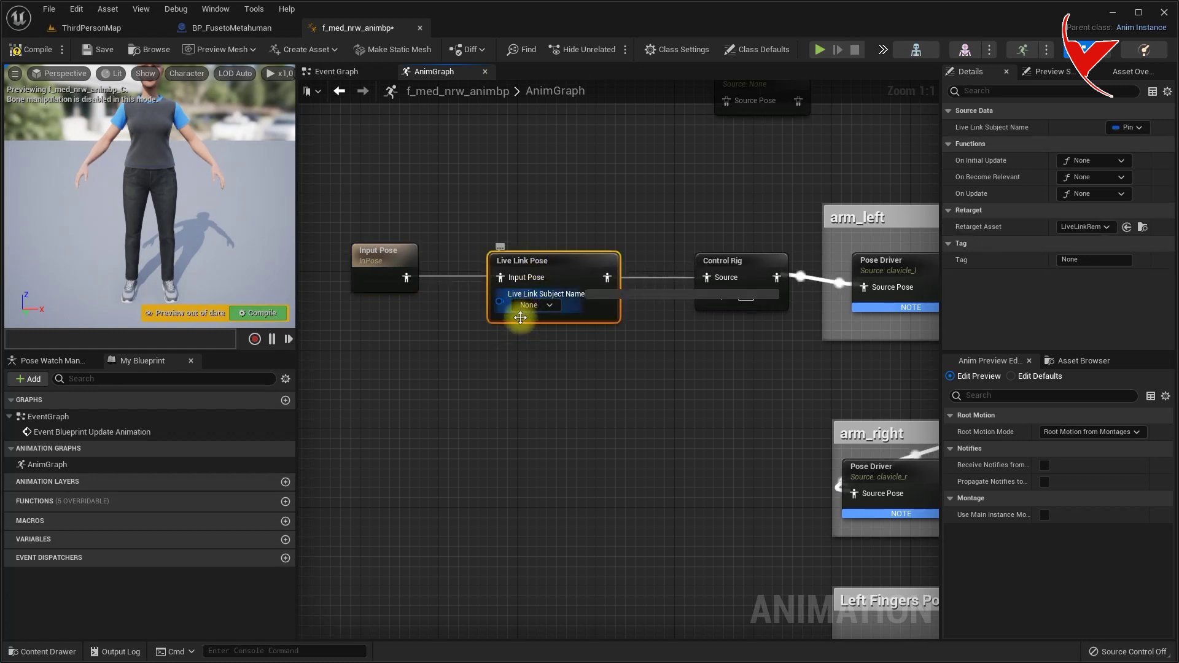
# Promote the Live Link Pose node's Live Link Subject Name pin to a variable and close the compiled animation blueprint.
pyautogui.rightClick(499, 302)
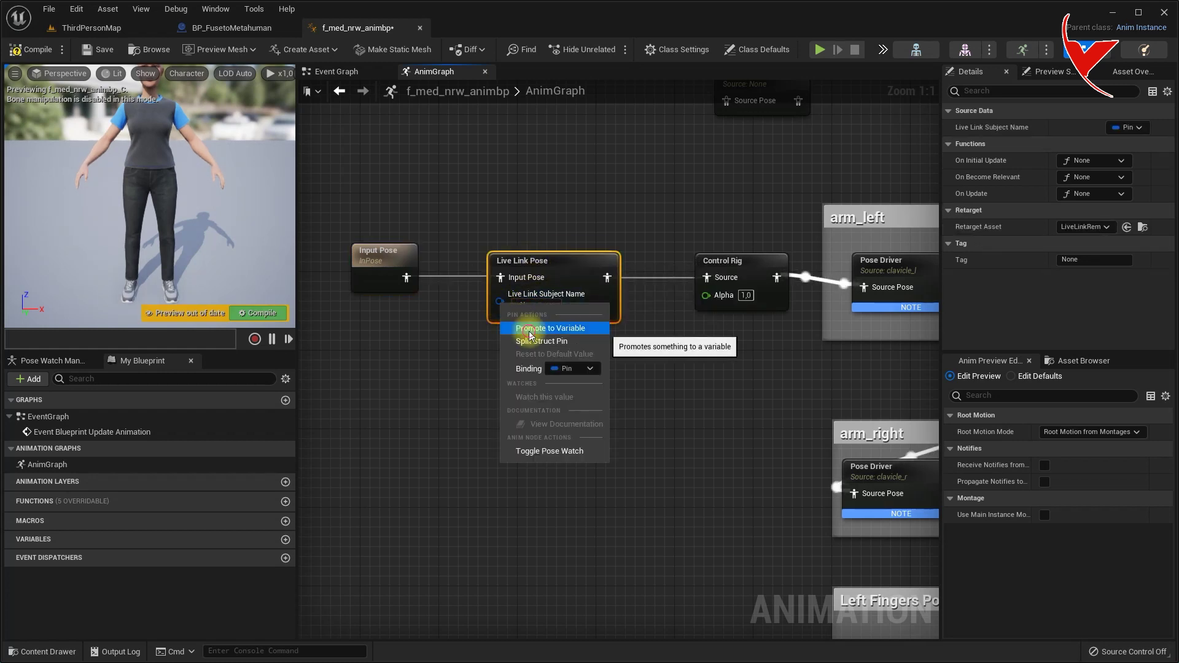
pyautogui.click(530, 331)
pyautogui.moveTo(492, 298); pyautogui.dragTo(421, 314)
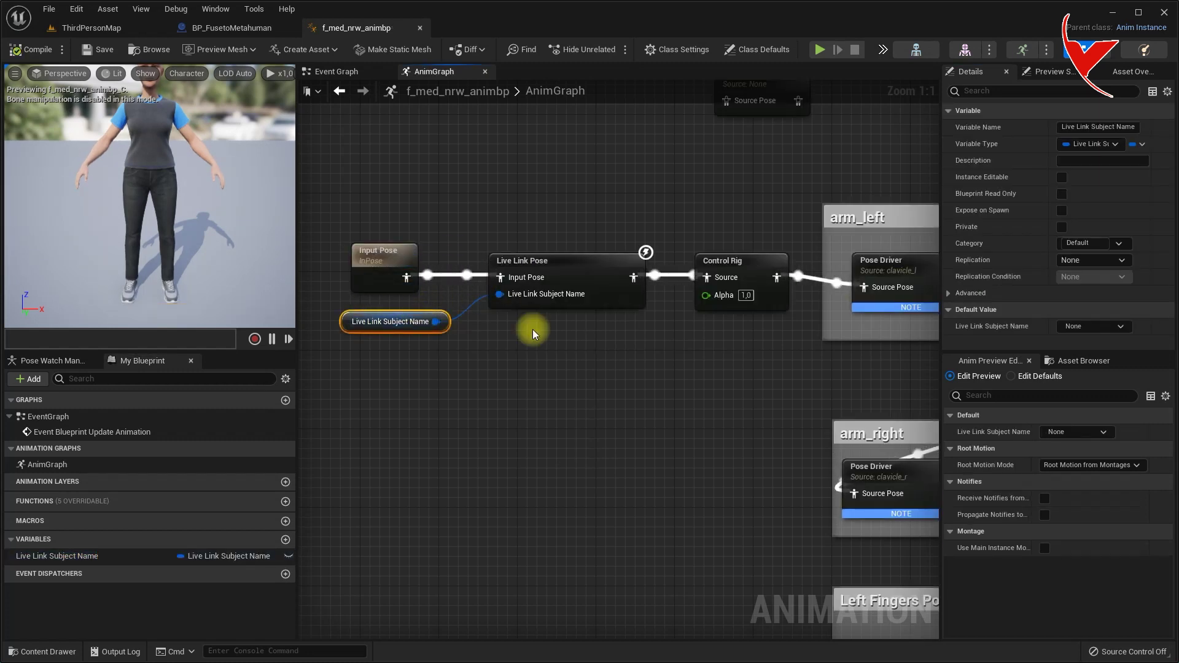
pyautogui.click(420, 29)
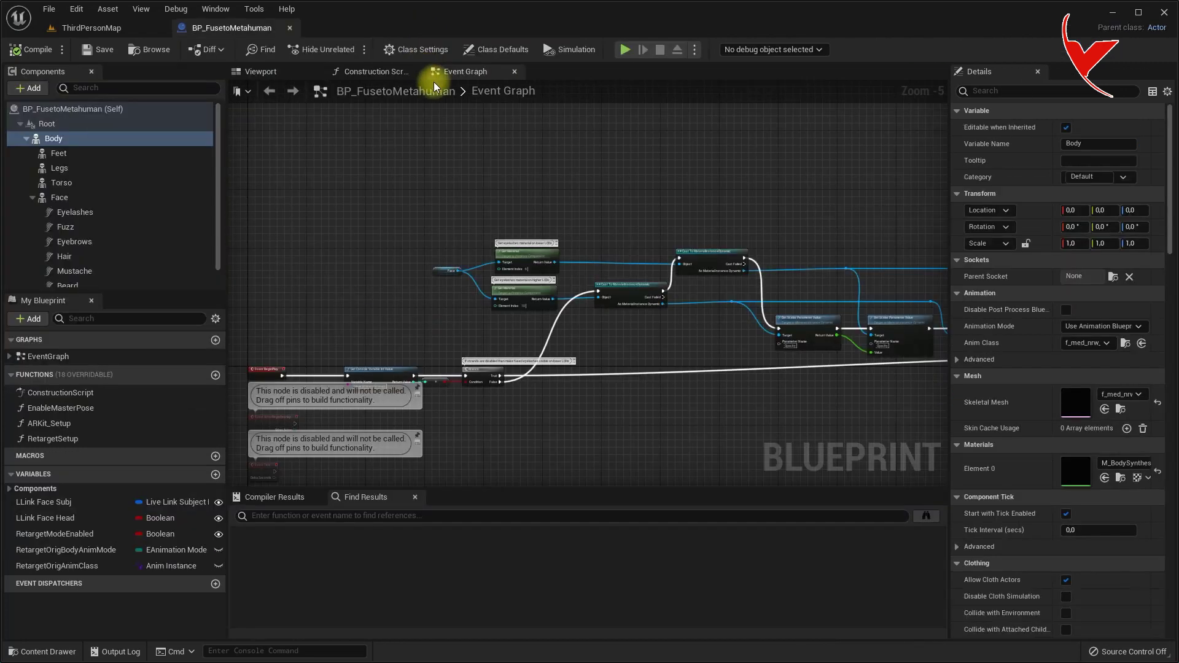
# Add a Live Link Skeletal Animation component to BP_FusetoMetahuman.
pyautogui.click(98, 112)
pyautogui.click(29, 91)
pyautogui.write('live link')
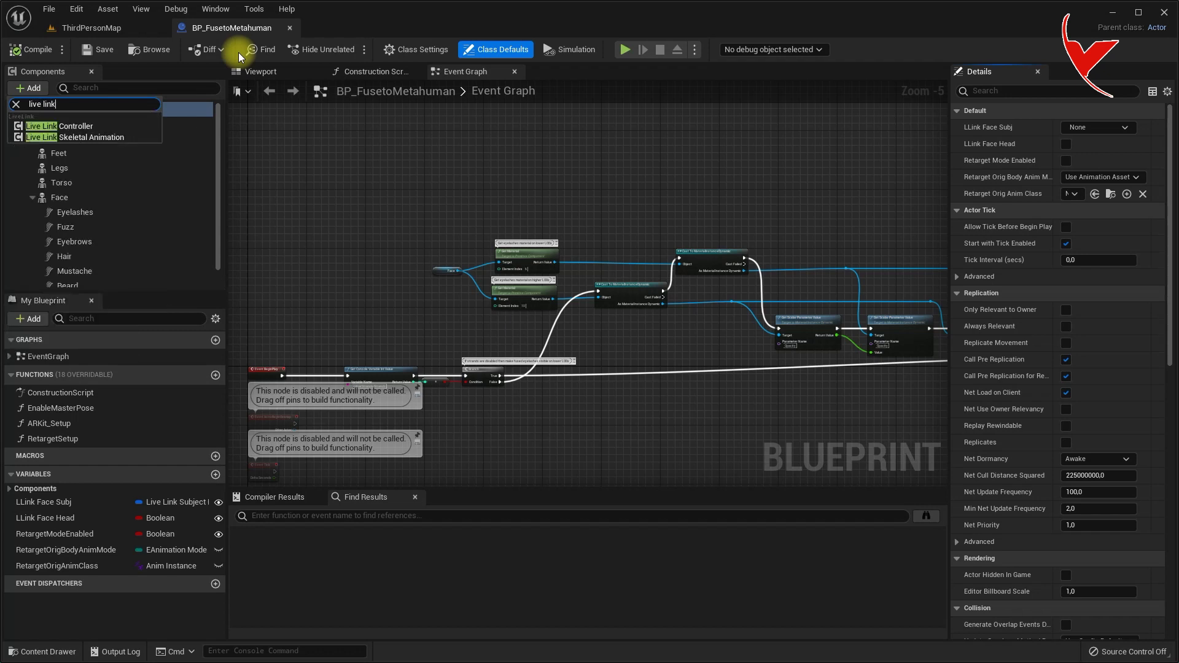
pyautogui.click(101, 137)
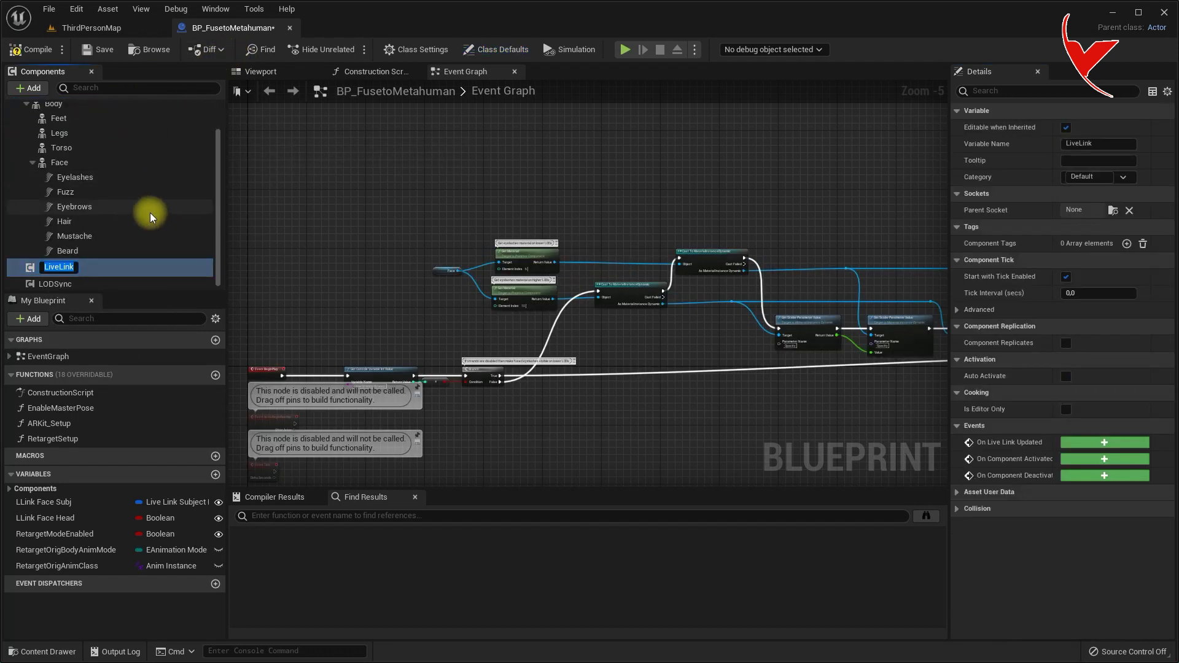
# Create an On Live Link Updated event for the LiveLink component and connect its execution output to a new Sequence node.
pyautogui.click(1099, 443)
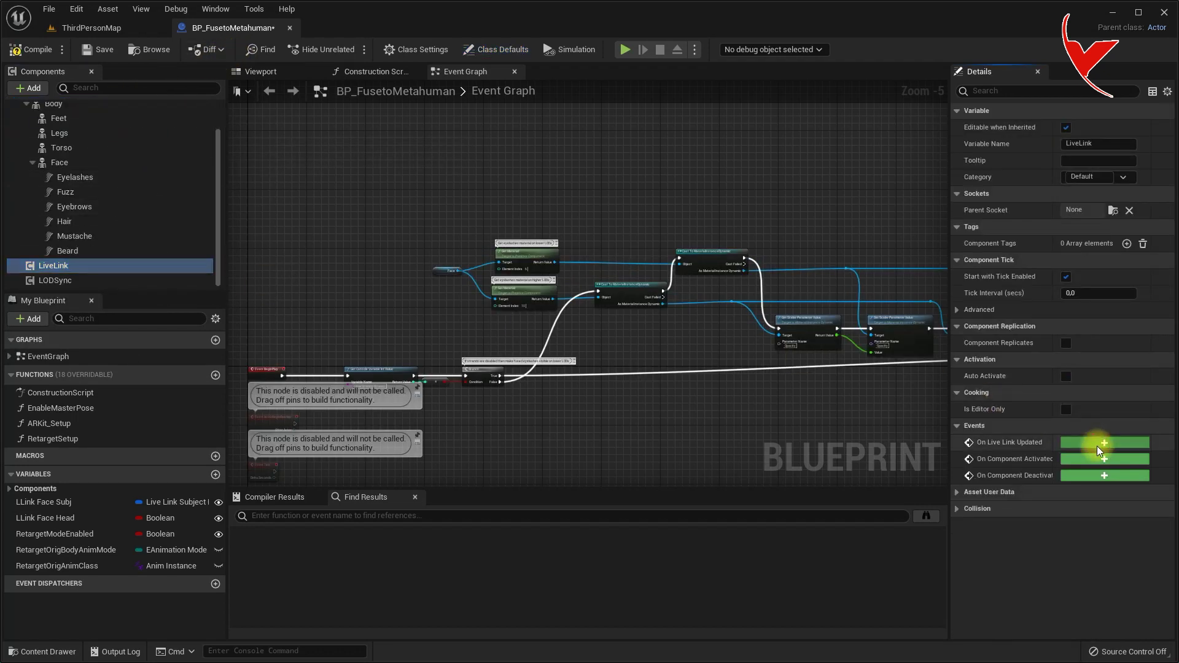
pyautogui.moveTo(784, 347); pyautogui.dragTo(541, 365, button='right')
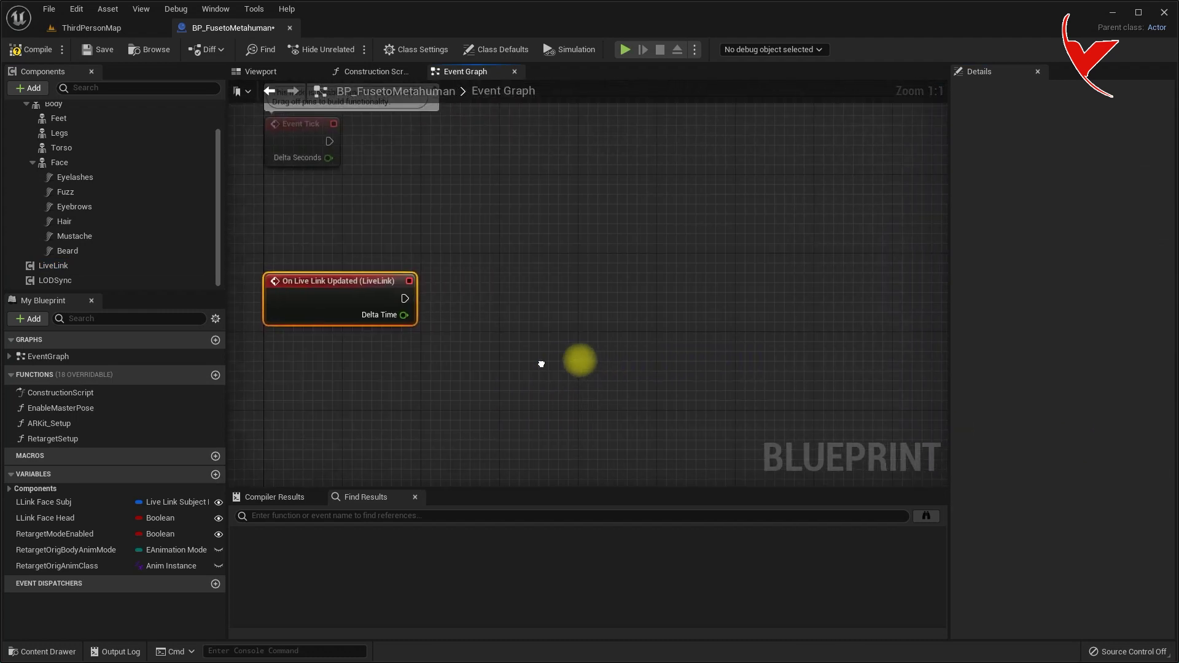
pyautogui.moveTo(404, 298); pyautogui.dragTo(463, 299)
pyautogui.write('seq')
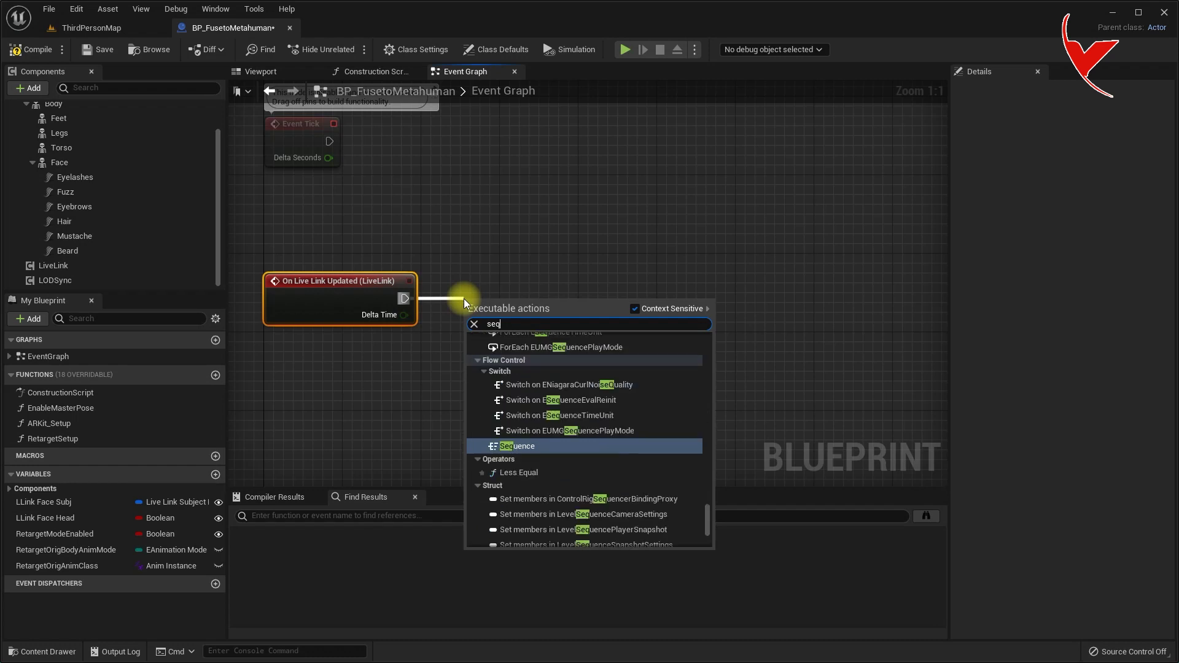
pyautogui.click(527, 441)
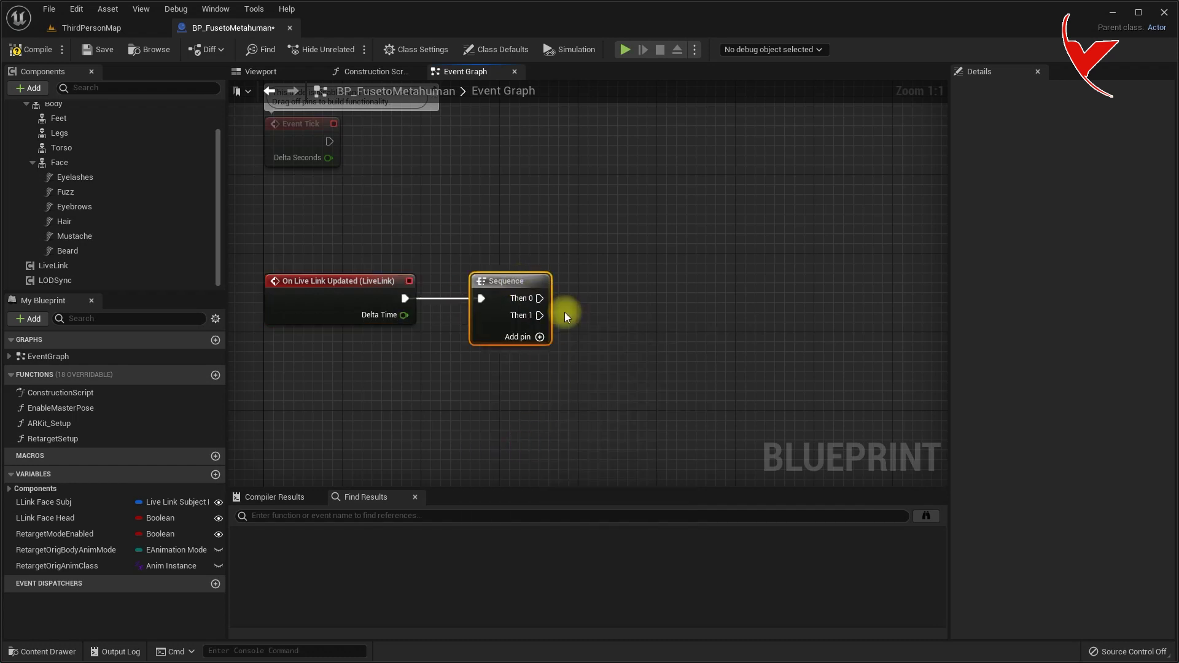
# Call the ARKit Setup function from the Sequence node's Then 0 output and place its node above the main flow.
pyautogui.moveTo(540, 300); pyautogui.dragTo(621, 223)
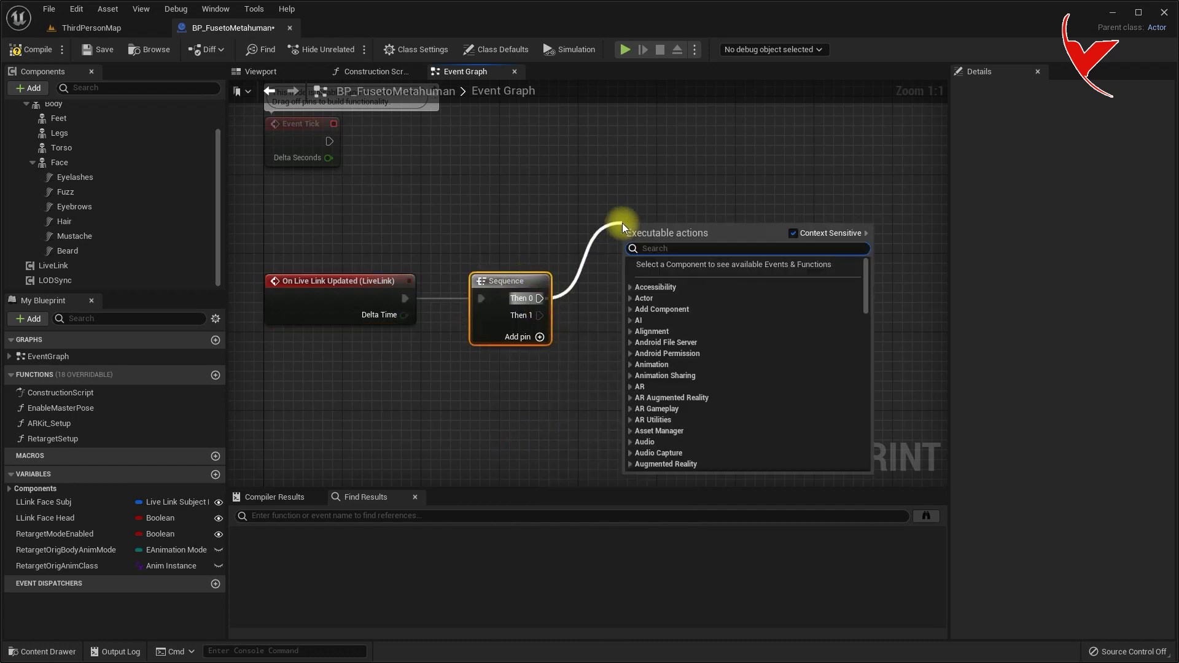
pyautogui.write('ark')
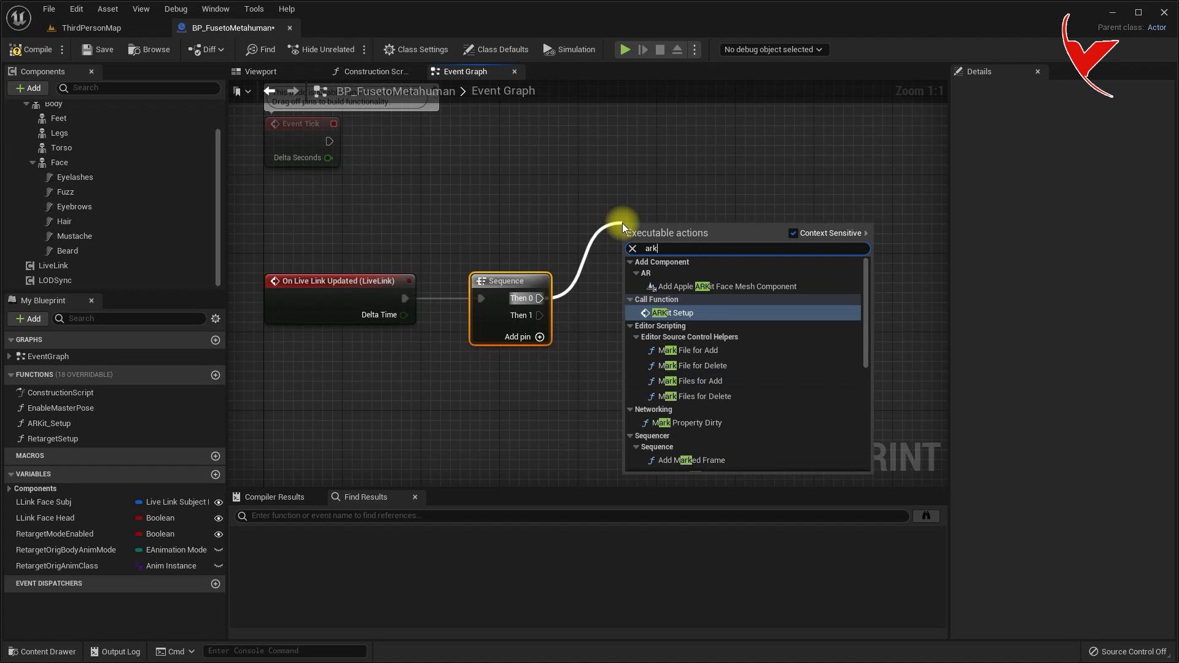
pyautogui.click(672, 313)
pyautogui.moveTo(693, 236); pyautogui.dragTo(713, 207)
# Place a Body component reference below the event and feed it into a new Get Anim Instance node.
pyautogui.scroll(2, 46, 123)
pyautogui.moveTo(50, 138); pyautogui.dragTo(301, 412)
pyautogui.moveTo(371, 421); pyautogui.dragTo(453, 424)
pyautogui.write('ge')
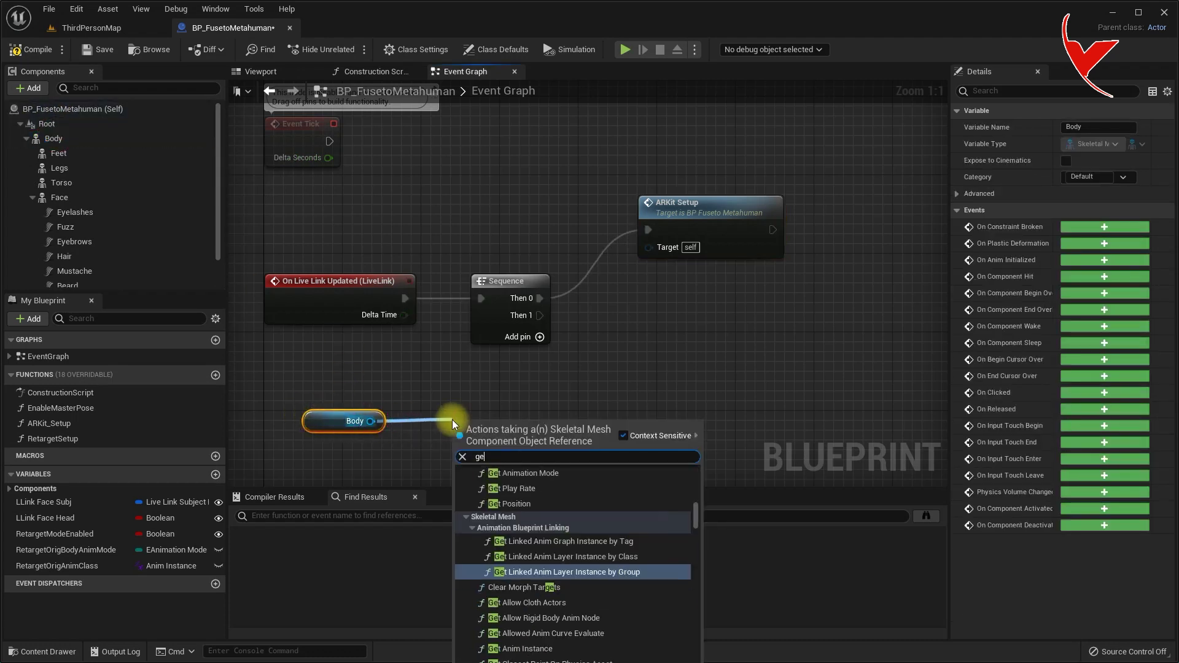
pyautogui.write('t anim is')
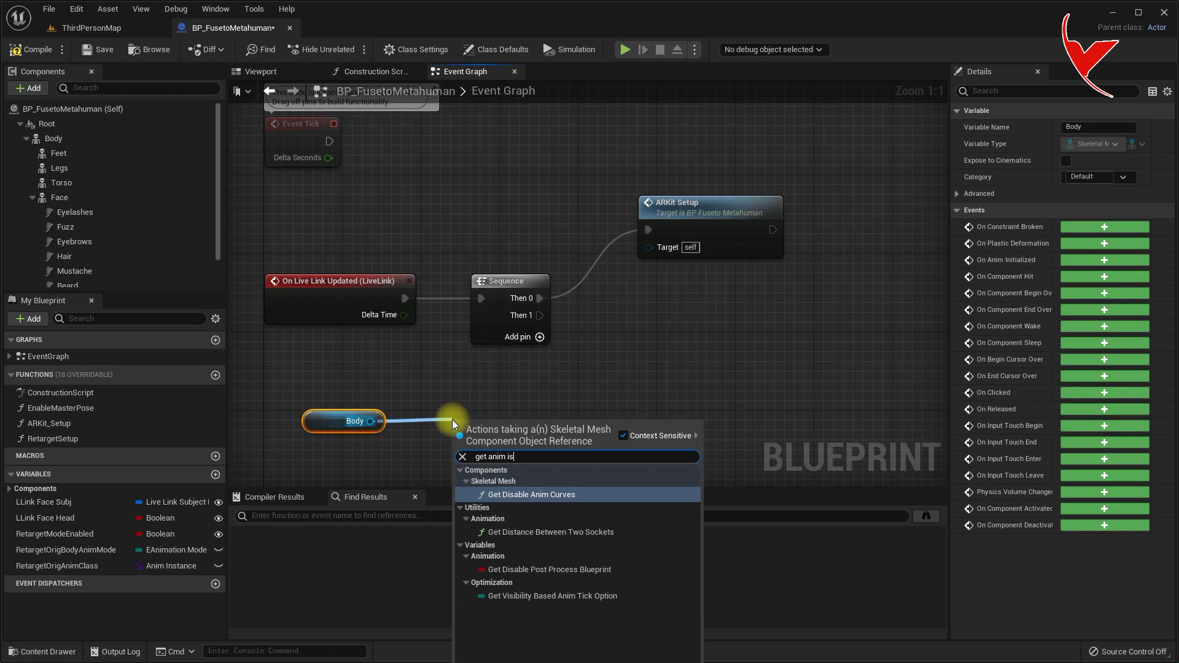
pyautogui.press('BackSpace')
pyautogui.write('n')
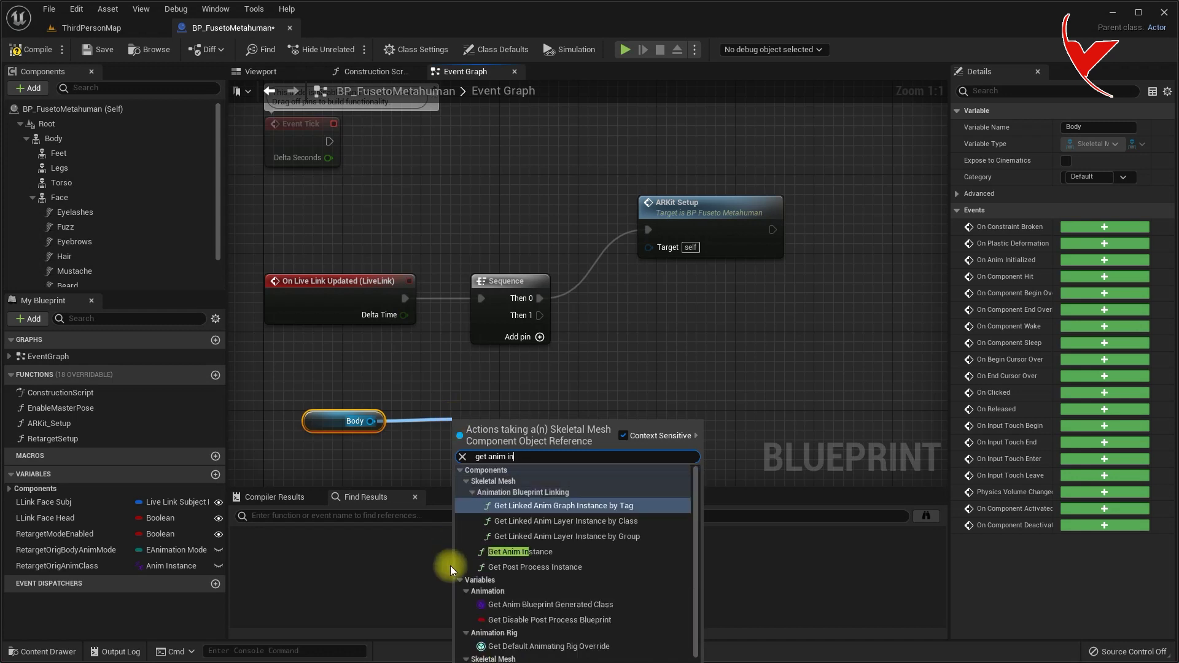
pyautogui.click(499, 551)
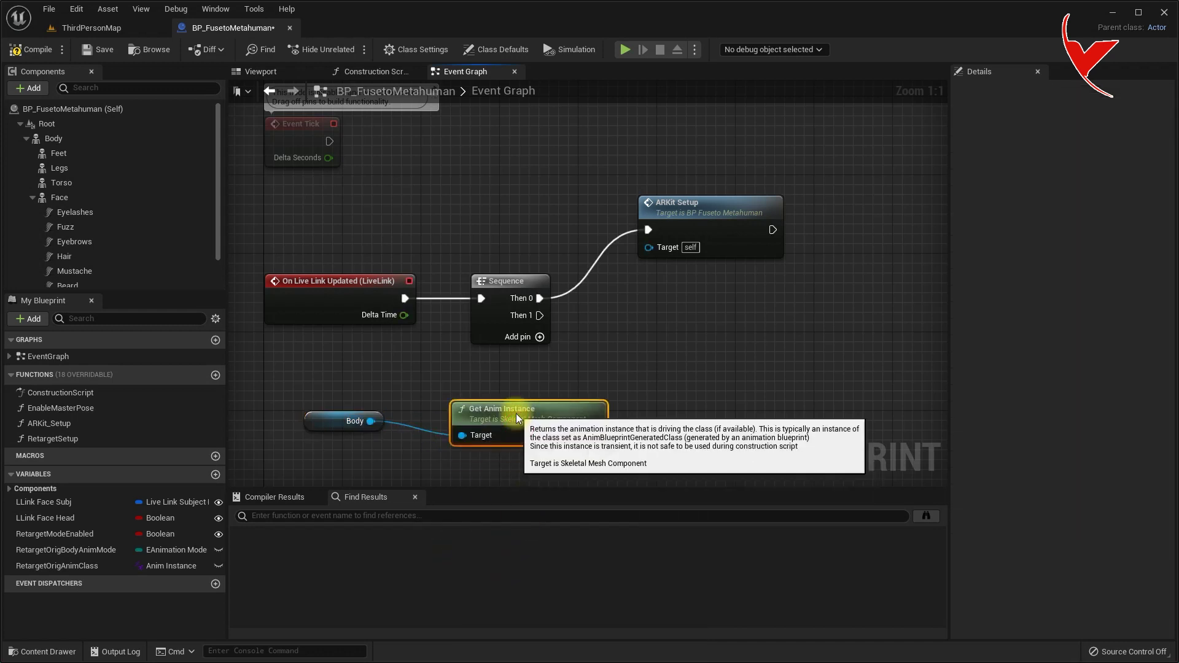
# Cast the Get Anim Instance return value to f_med_nrw_animbp and run the cast from the Sequence's Then 1 output.
pyautogui.moveTo(595, 425); pyautogui.dragTo(660, 369)
pyautogui.write('cast to f_')
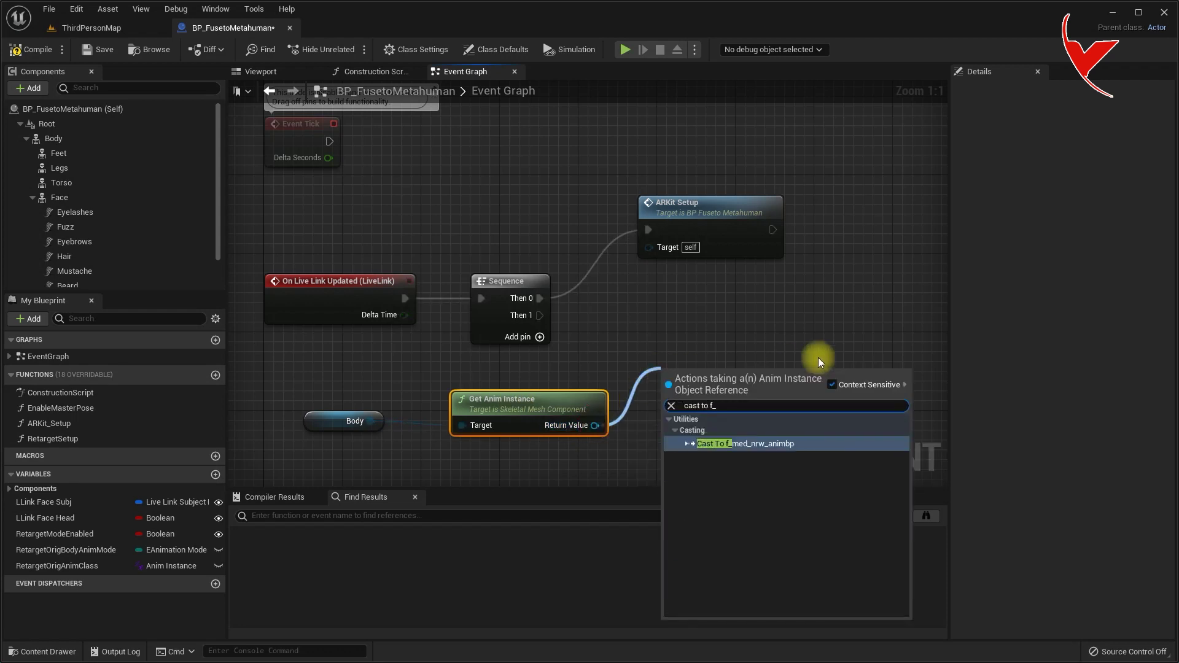
pyautogui.click(758, 453)
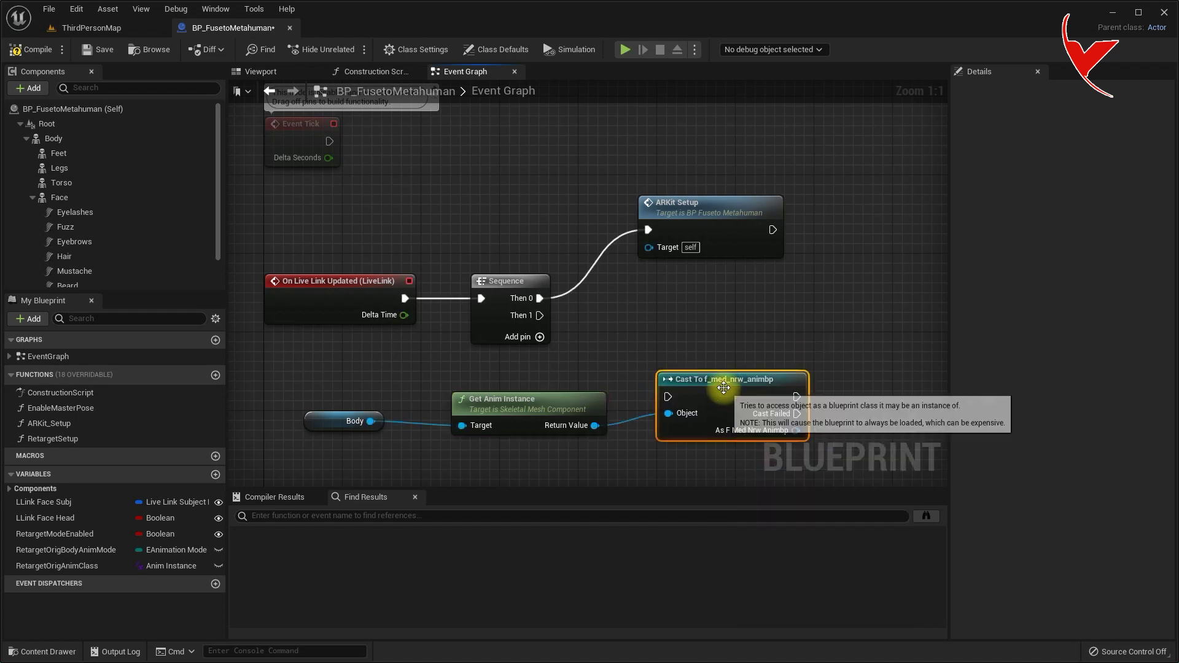
pyautogui.click(55, 138)
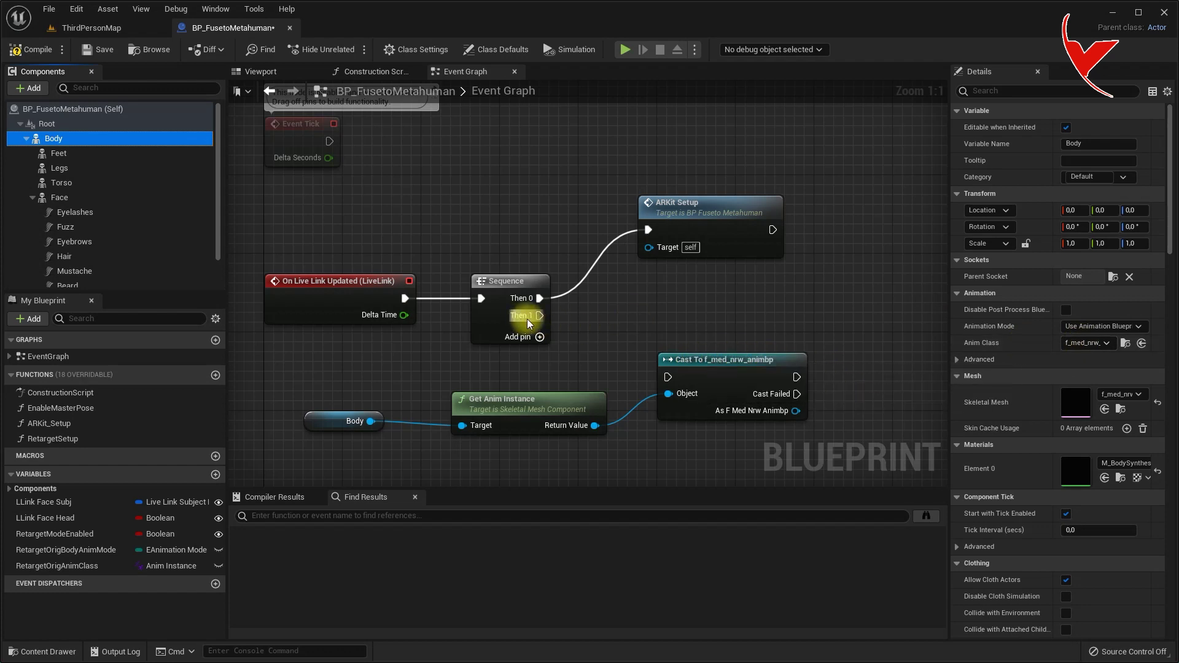
pyautogui.moveTo(538, 316); pyautogui.dragTo(669, 377)
# Add a Set Live Link Subject Name node targeting the cast result and connect the cast's execution output to it.
pyautogui.moveTo(860, 412); pyautogui.dragTo(592, 397, button='right')
pyautogui.moveTo(526, 394); pyautogui.dragTo(580, 396)
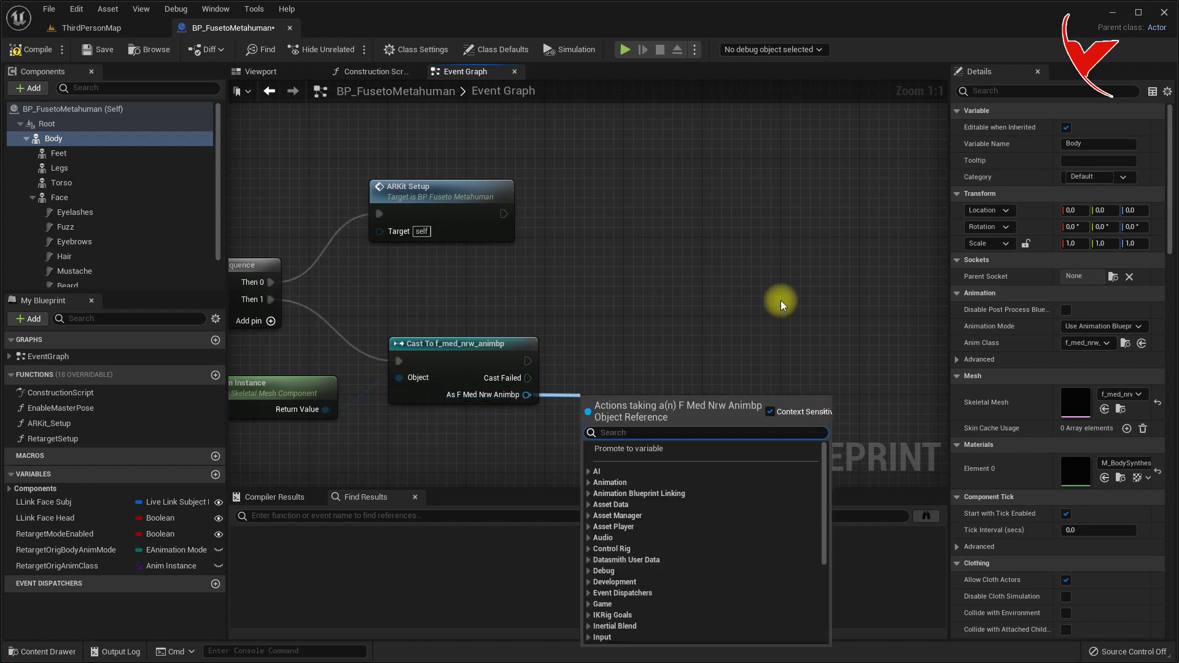
pyautogui.write('live li')
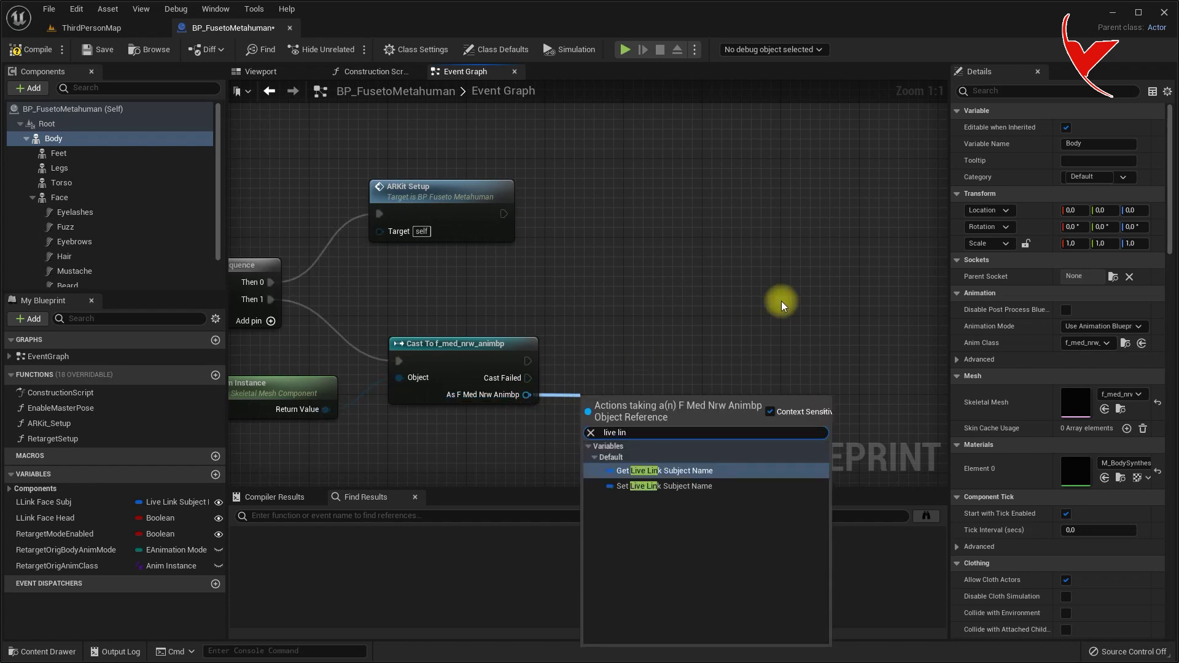
pyautogui.write('n')
pyautogui.click(697, 486)
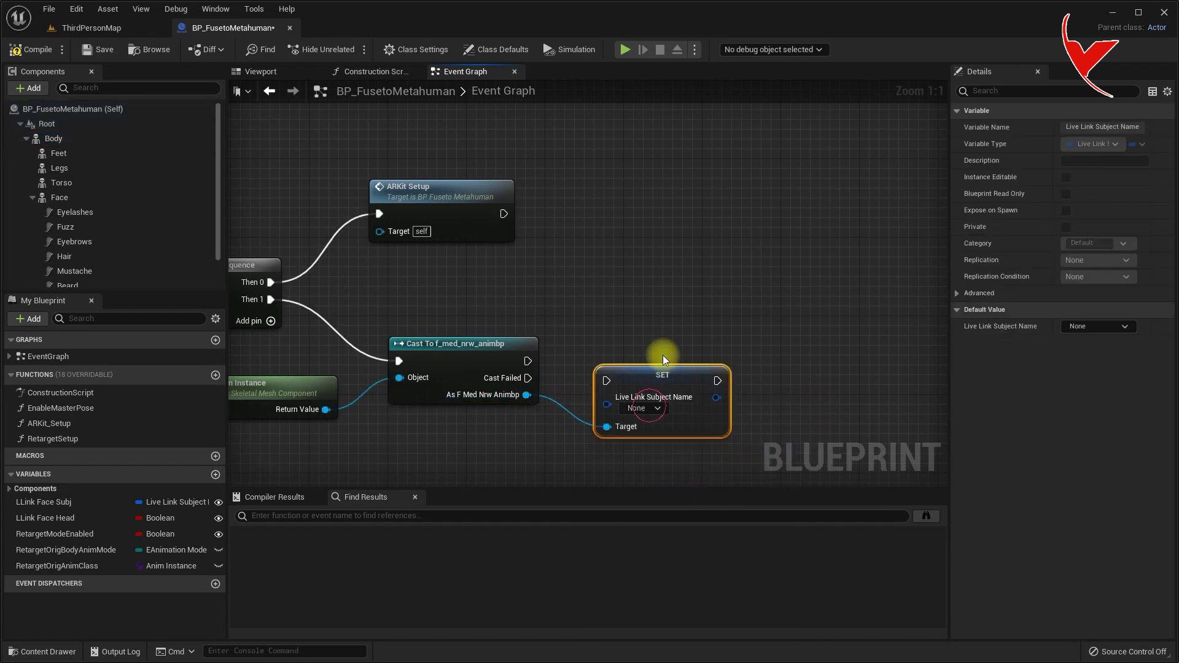
pyautogui.moveTo(662, 375); pyautogui.dragTo(663, 345)
pyautogui.moveTo(527, 361); pyautogui.dragTo(606, 351)
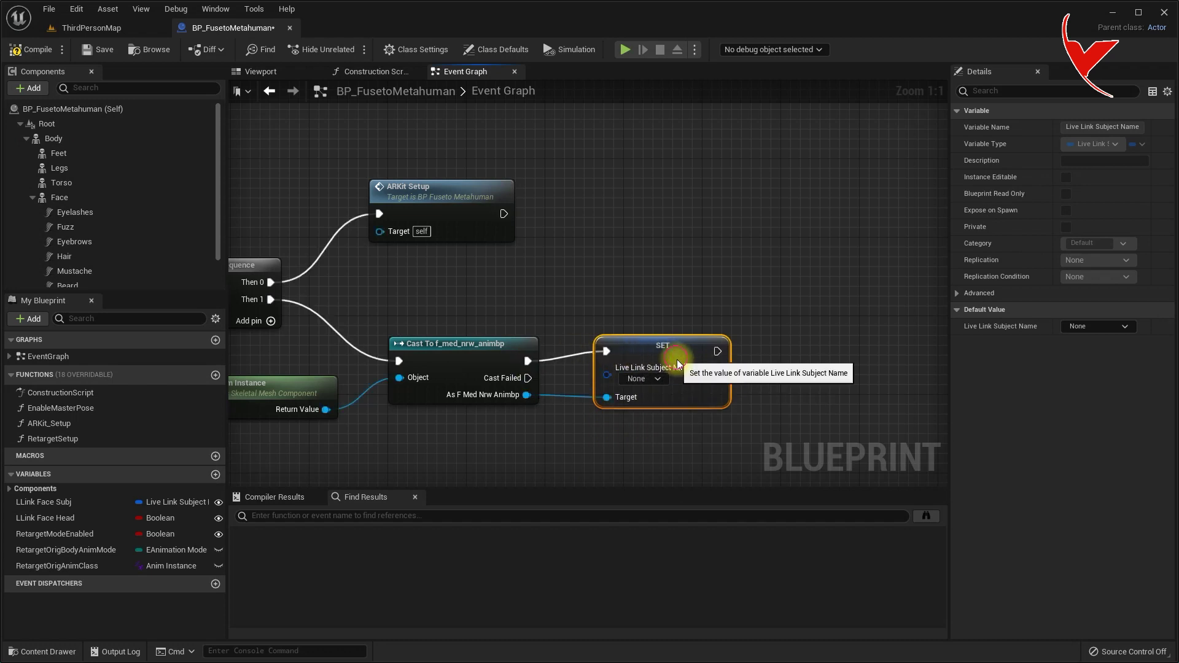
# Duplicate the LLink Face Subj variable and rename the copy to LLink Body Subj.
pyautogui.moveTo(561, 295); pyautogui.dragTo(795, 255, button='right')
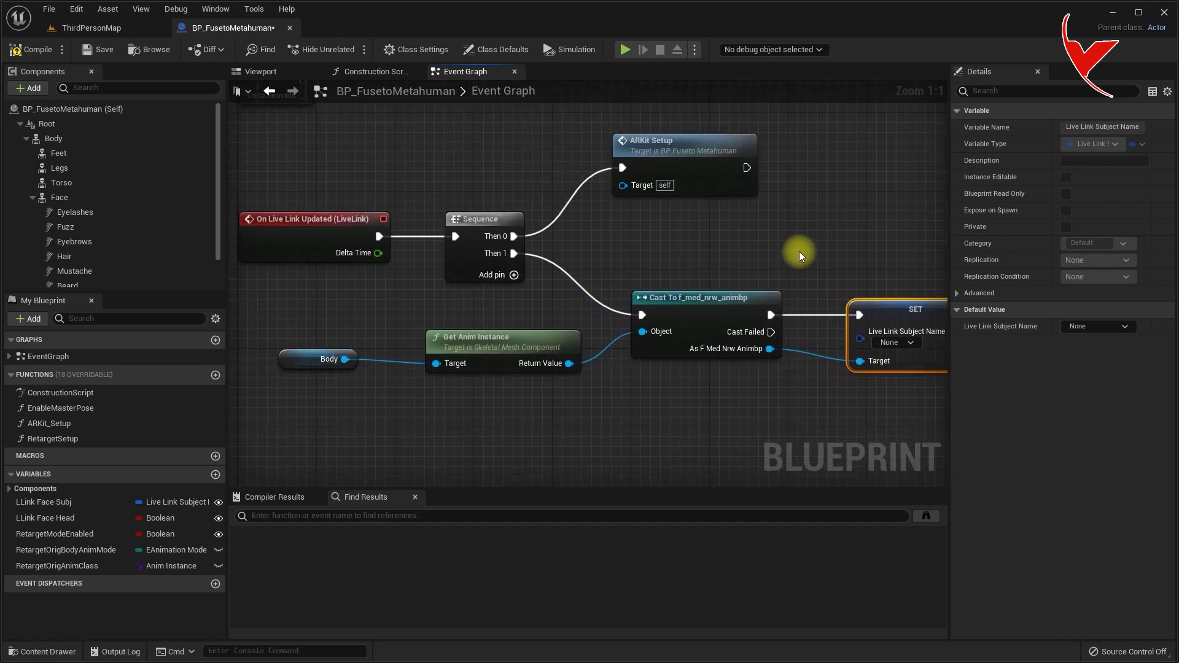
pyautogui.click(80, 502)
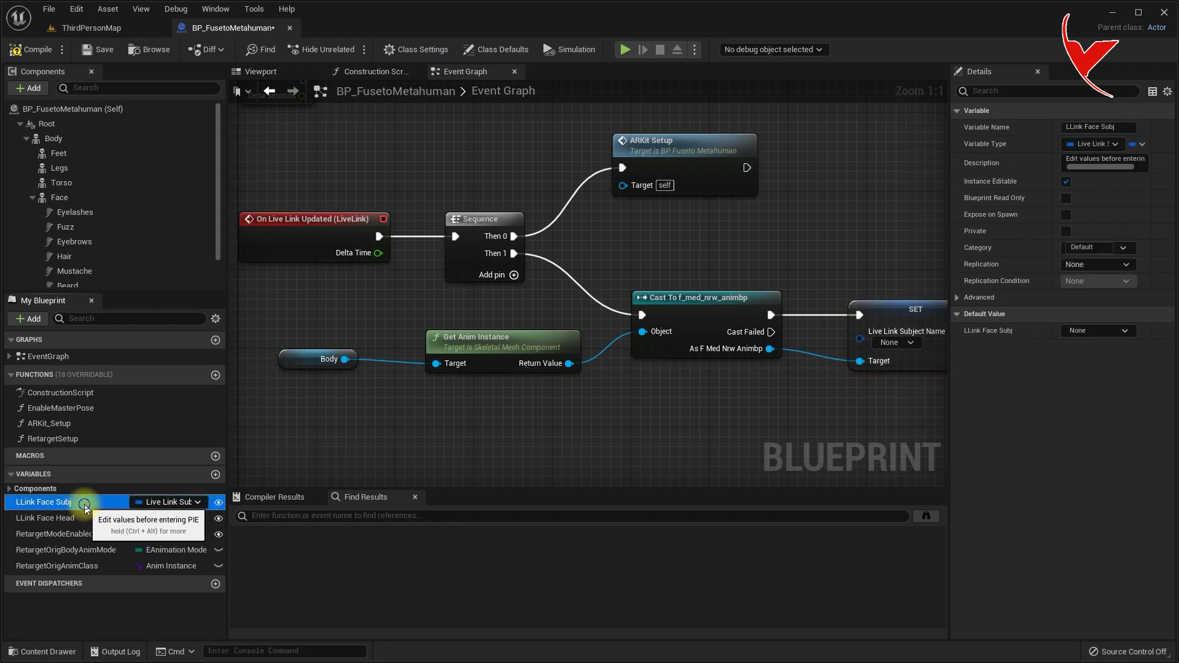
pyautogui.rightClick(85, 504)
pyautogui.click(131, 580)
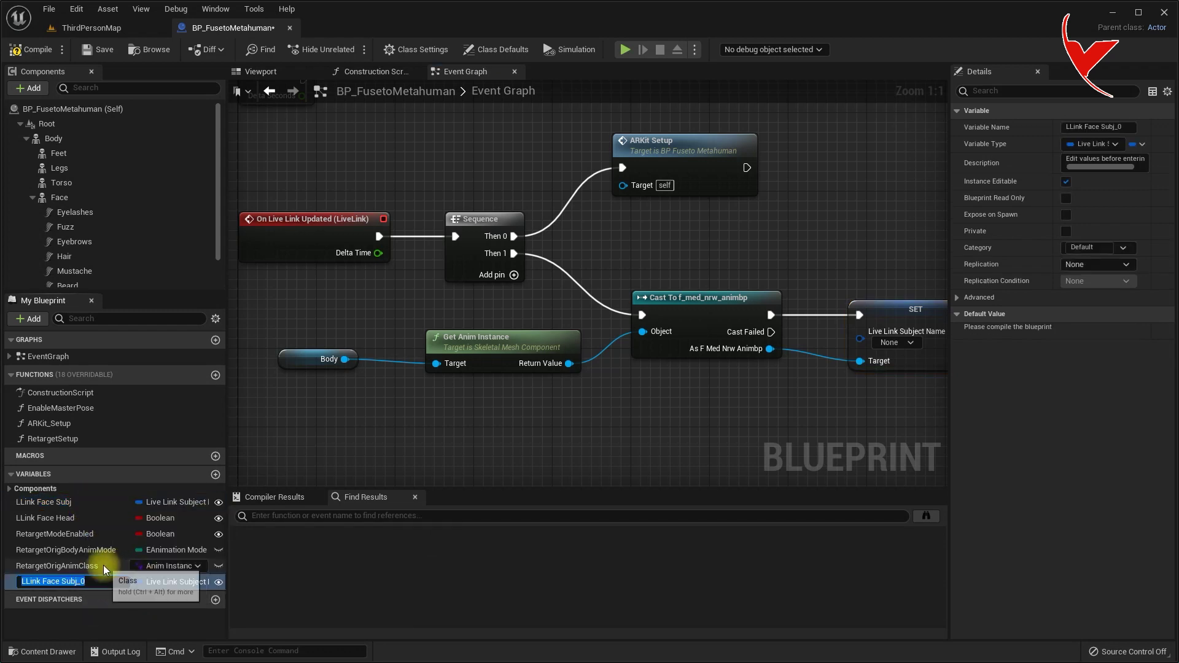
pyautogui.doubleClick(51, 581)
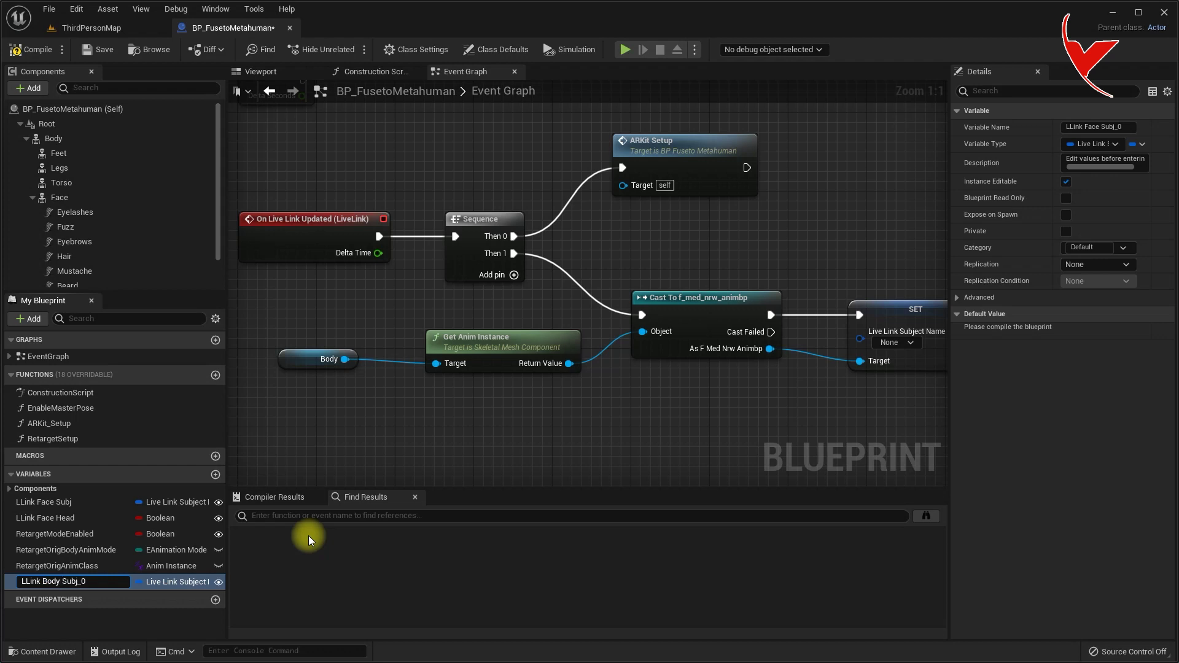
pyautogui.write('Body')
pyautogui.press('Return')
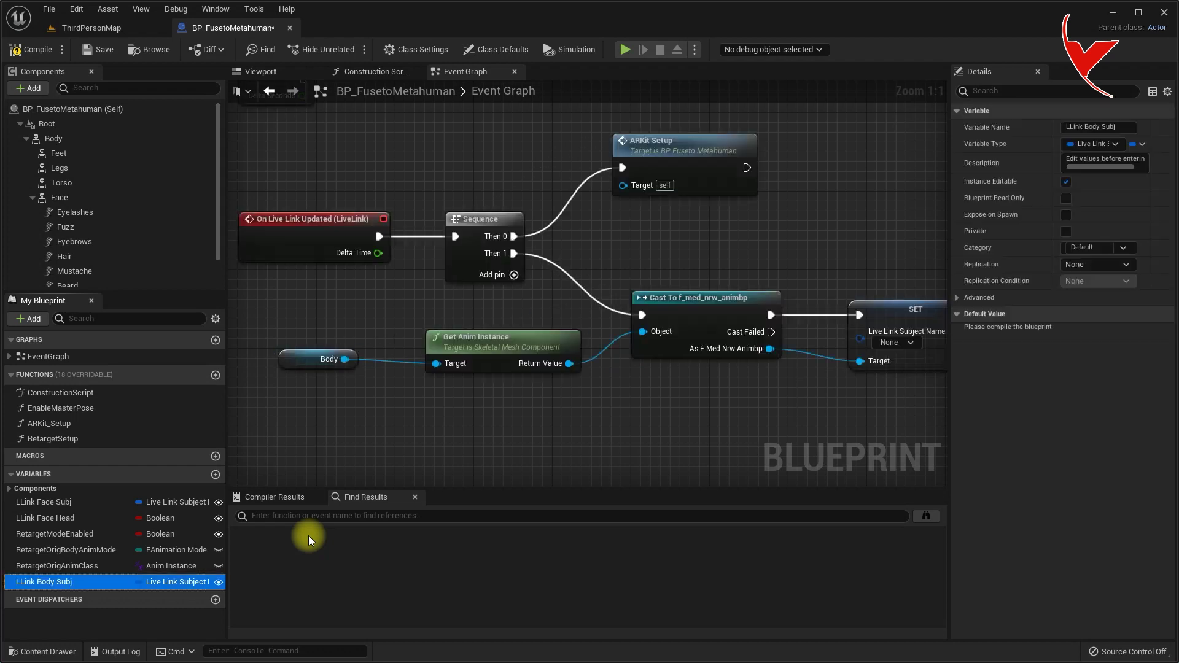
# Place an LLink Body Subj getter in the Event Graph and connect it to the Set node's Live Link Subject Name input.
pyautogui.moveTo(49, 581); pyautogui.dragTo(522, 482)
pyautogui.moveTo(663, 389); pyautogui.dragTo(850, 338)
pyautogui.click(687, 413)
# Add a Live Link Setup node fed by the SET node's Live Link Subject Name output and align it with the execution line.
pyautogui.moveTo(824, 376); pyautogui.dragTo(545, 371, button='right')
pyautogui.moveTo(630, 329); pyautogui.dragTo(681, 322)
pyautogui.write('live link se')
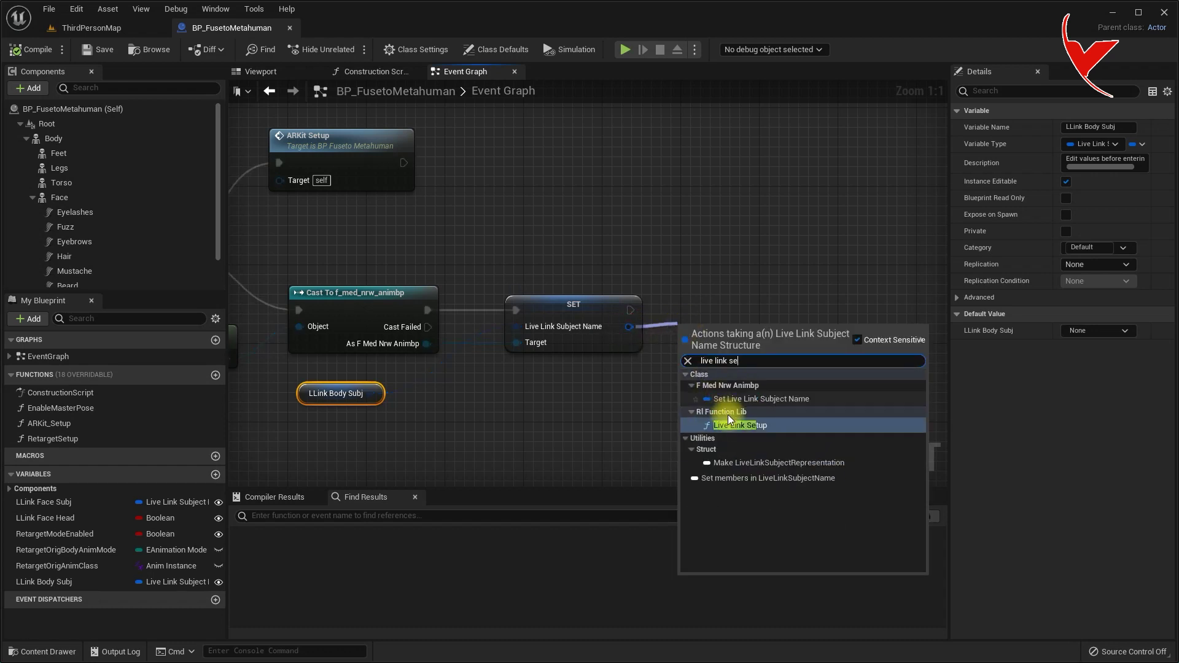
pyautogui.click(728, 423)
pyautogui.moveTo(724, 319); pyautogui.dragTo(736, 298)
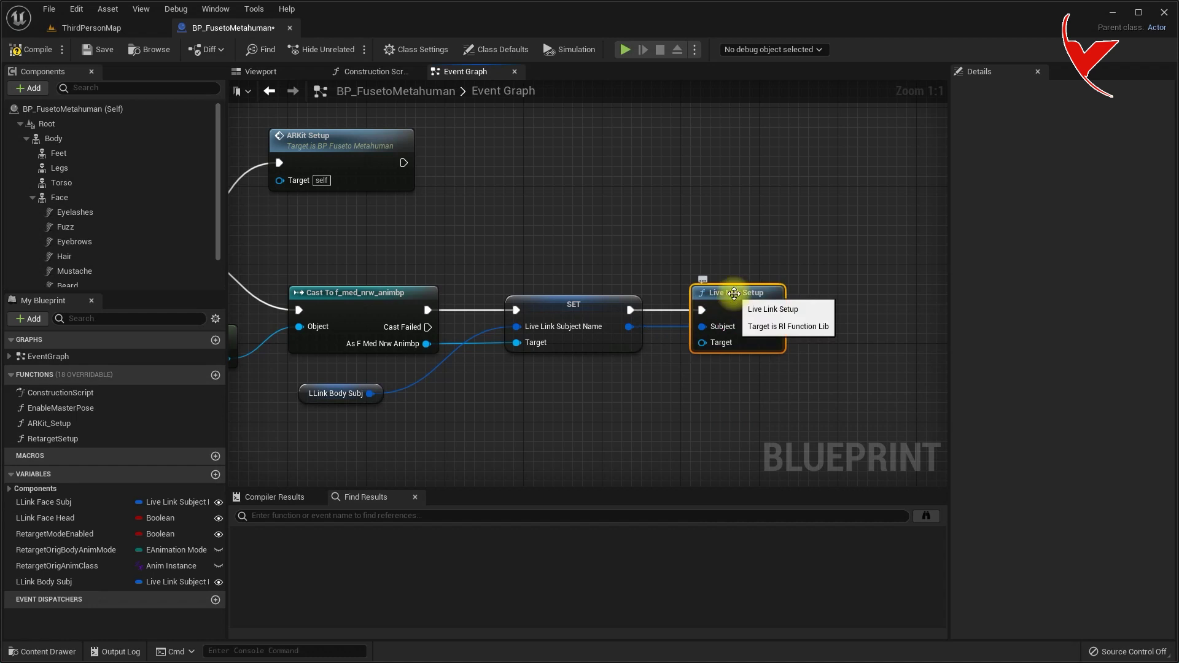
# Connect the Body reference to Live Link Setup's Target through a reroute node placed below the other nodes, and close the blueprint.
pyautogui.scroll(-2, 596, 416)
pyautogui.moveTo(595, 415); pyautogui.dragTo(774, 353, button='right')
pyautogui.scroll(-2, 775, 352)
pyautogui.scroll(2, 775, 353)
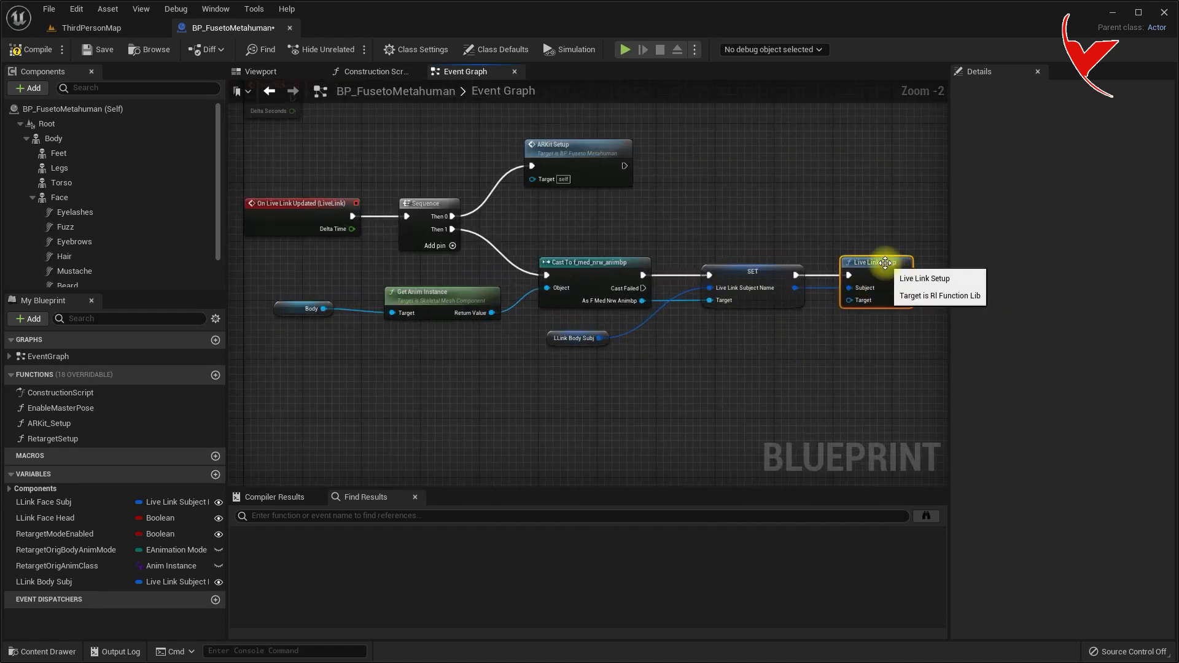
pyautogui.moveTo(281, 309); pyautogui.dragTo(849, 300)
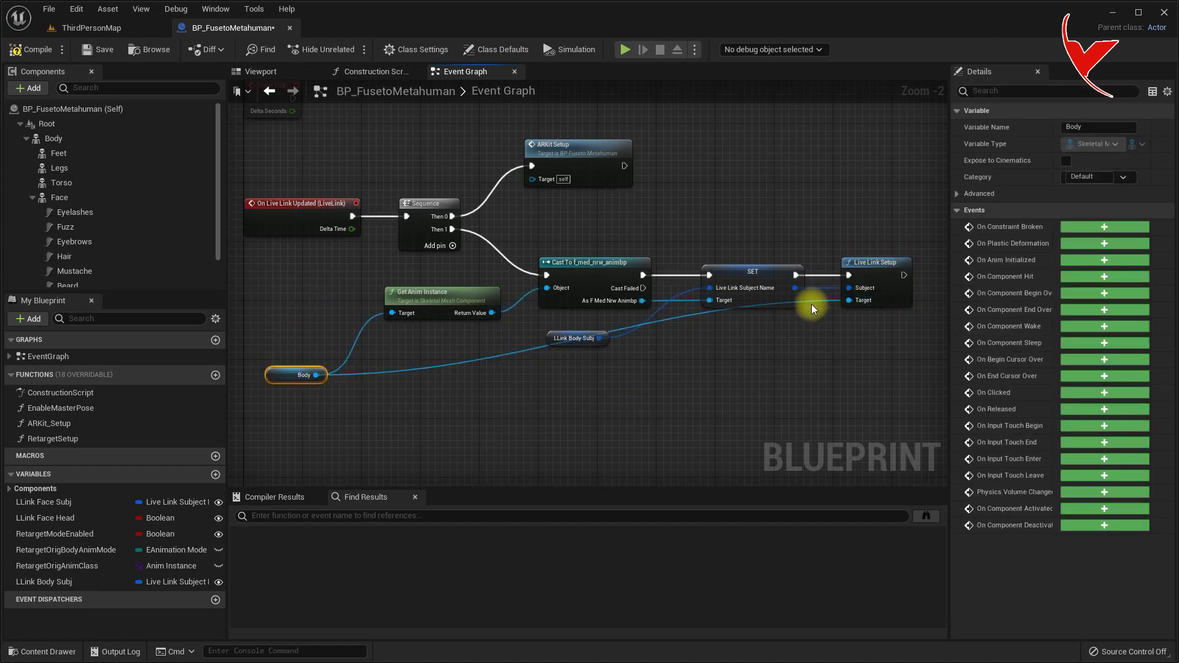
pyautogui.doubleClick(699, 314)
pyautogui.moveTo(698, 314); pyautogui.dragTo(761, 382)
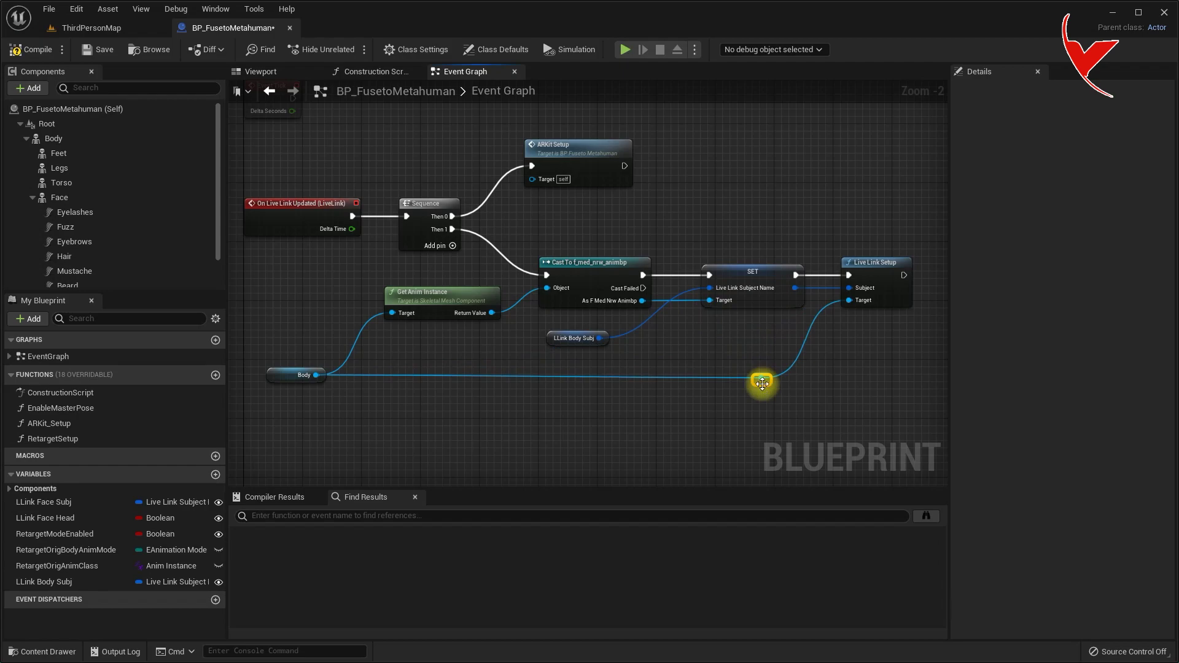
pyautogui.click(290, 28)
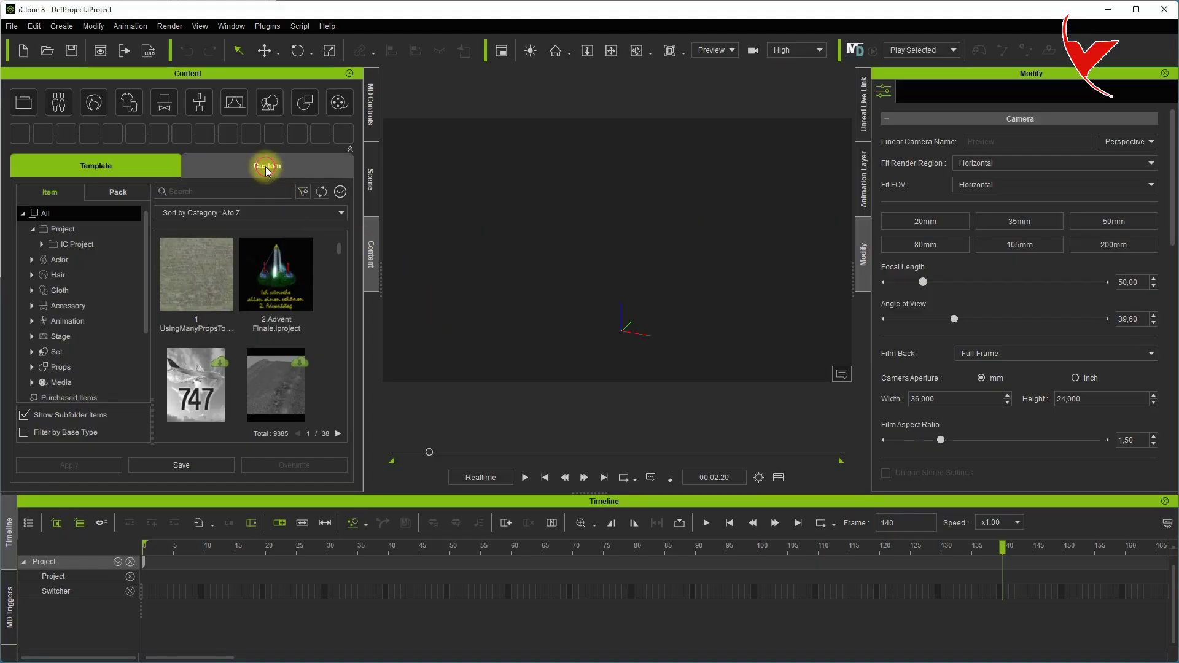
# Switch to iClone and add all iAvatar files from the MetaHuman Dummies folder to the custom Actor > Character content folder.
pyautogui.click(265, 166)
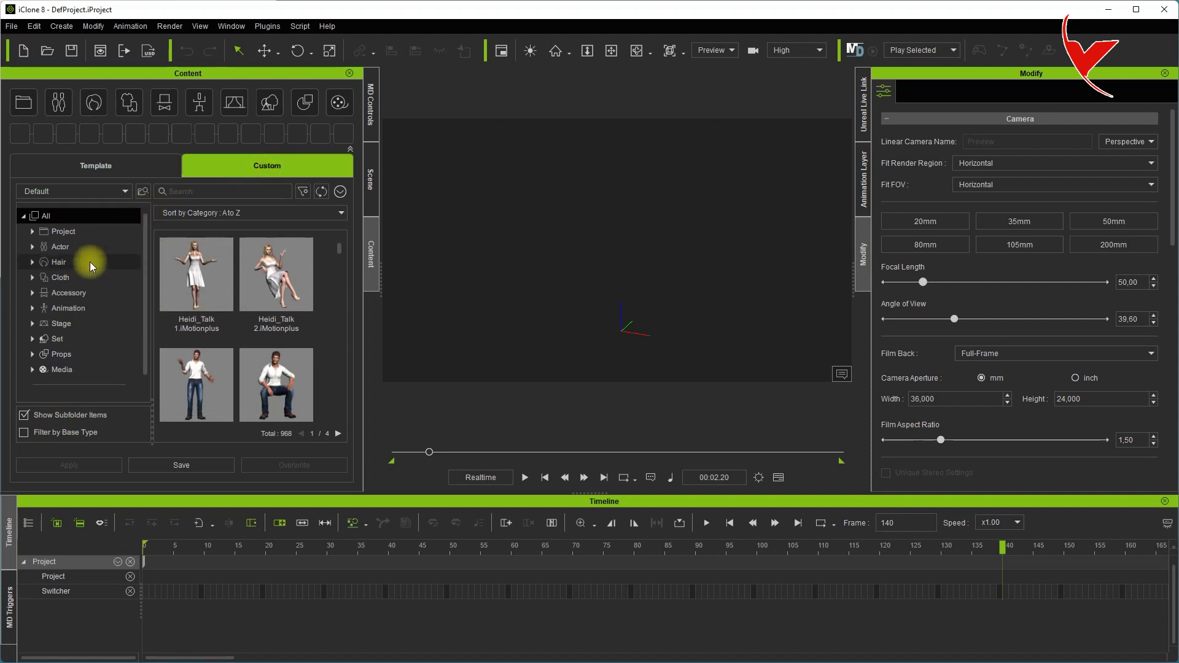
pyautogui.click(80, 248)
pyautogui.click(32, 247)
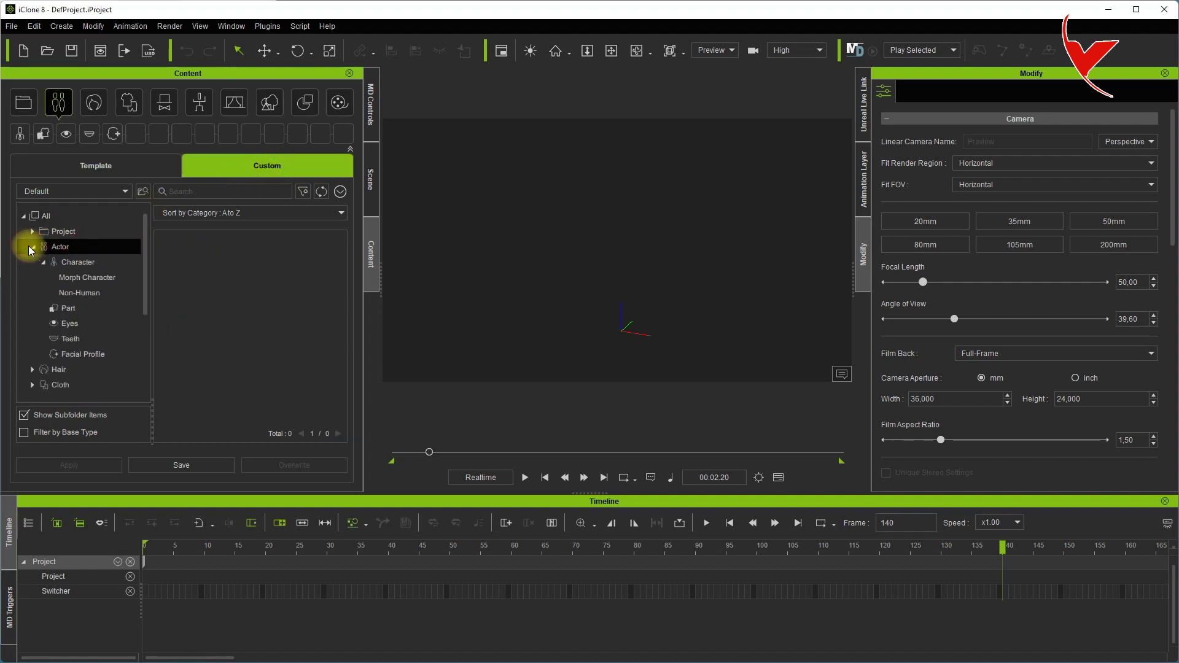
pyautogui.click(89, 265)
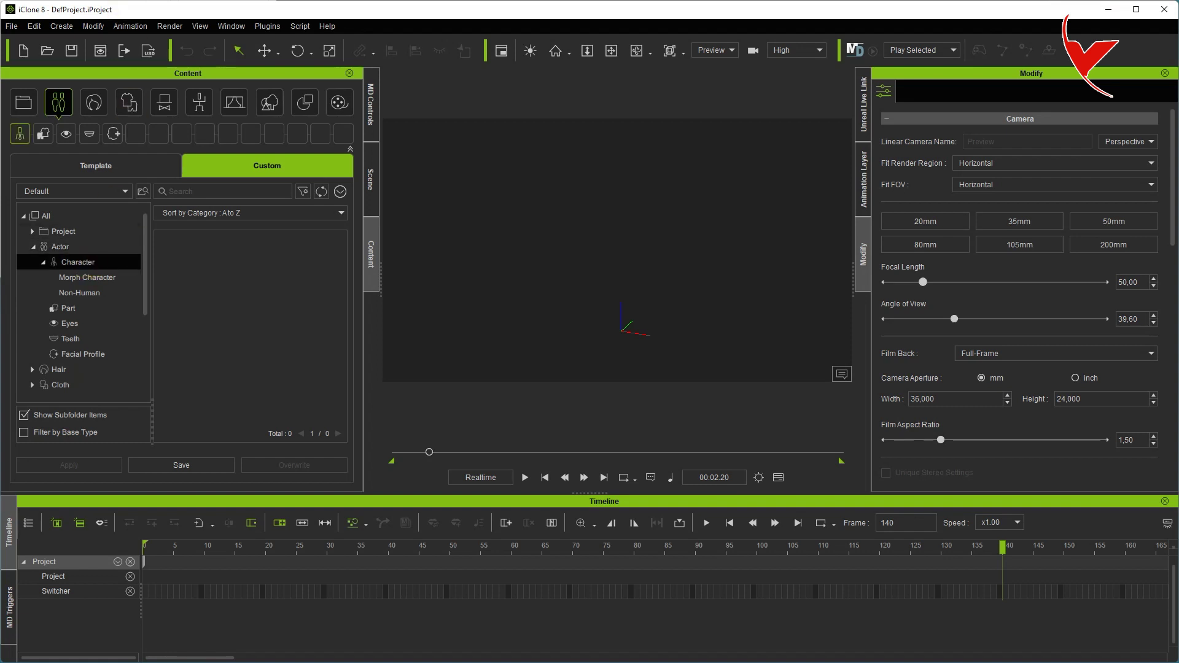
pyautogui.click(74, 38)
pyautogui.doubleClick(73, 40)
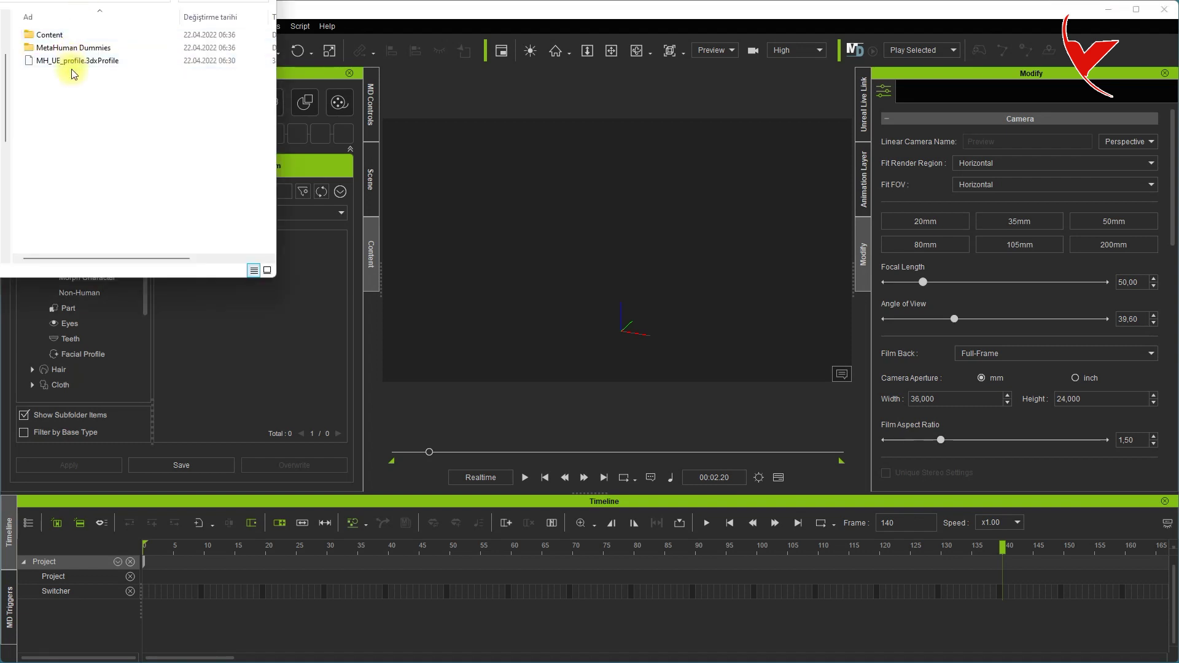
pyautogui.doubleClick(71, 49)
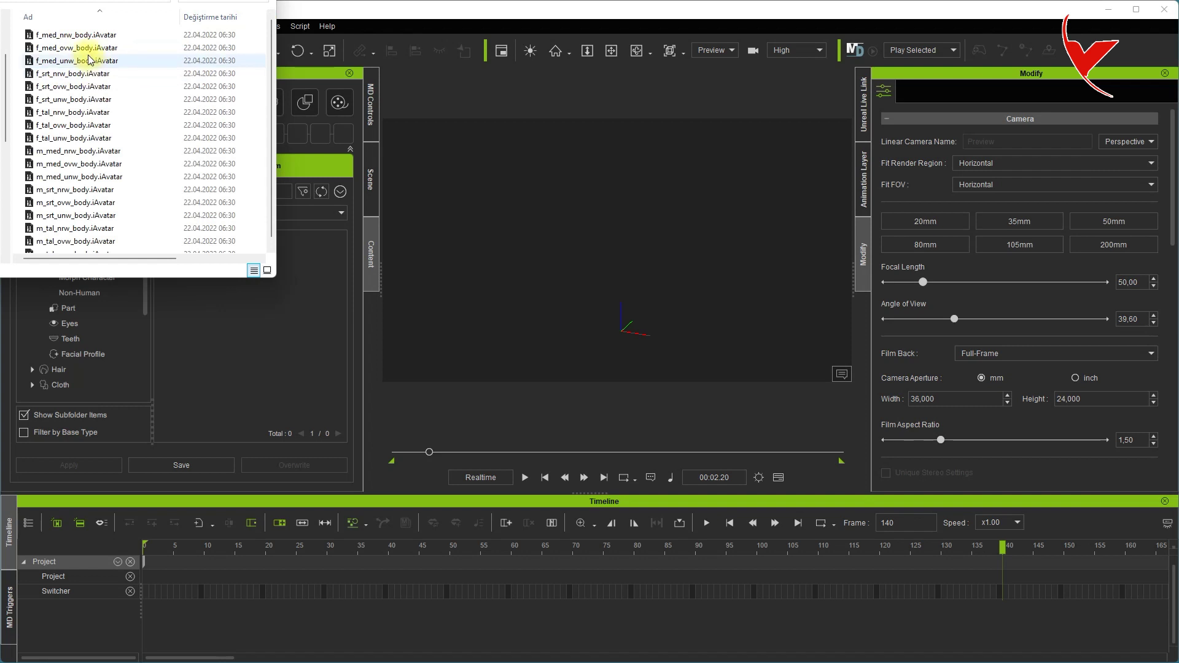
pyautogui.hotkey('ctrl', 'a')
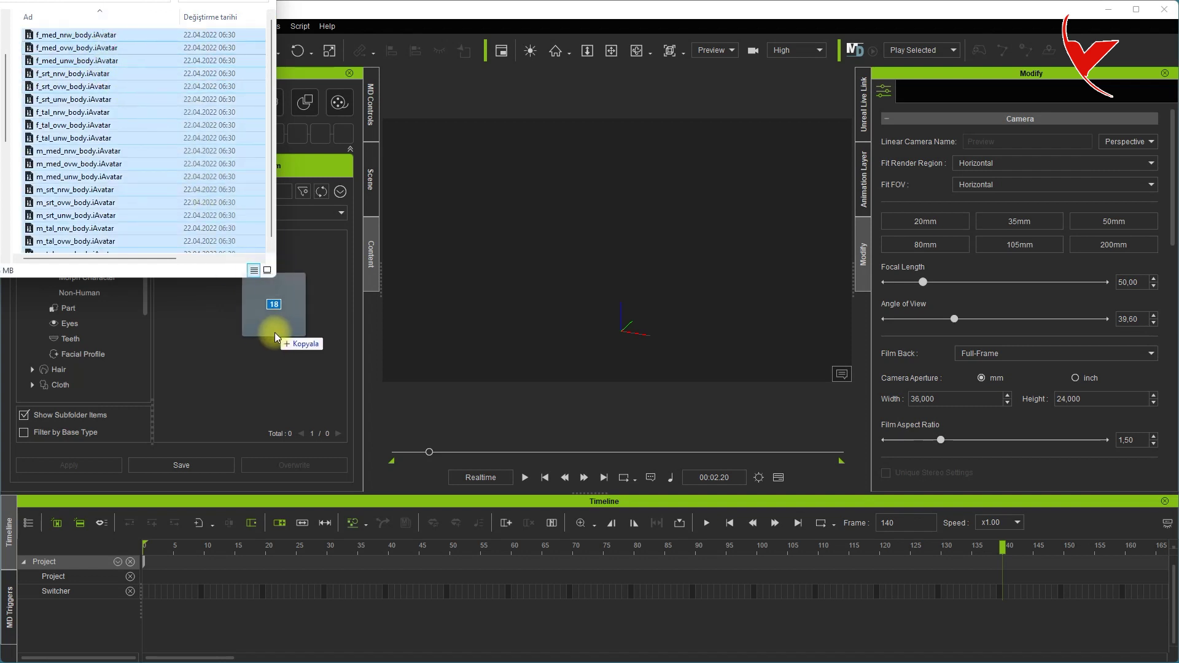
pyautogui.moveTo(275, 332); pyautogui.dragTo(275, 334)
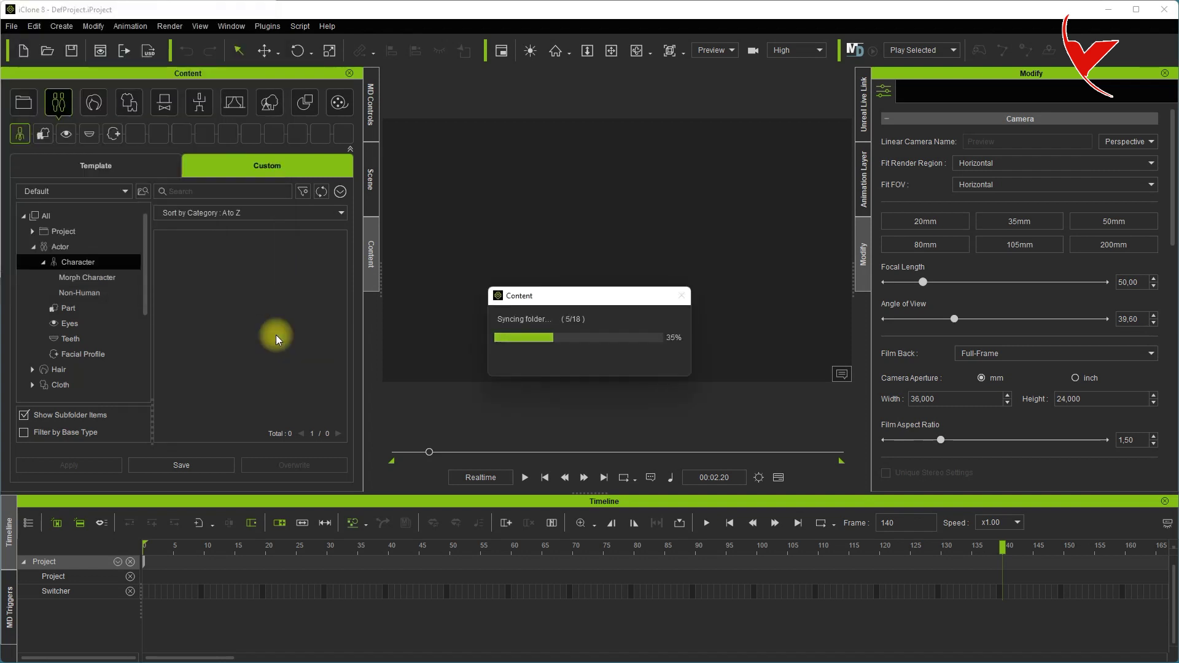
# Create a MetaHumanDummy subfolder under the custom Character folder and move all the imported dummy avatars into it.
pyautogui.rightClick(94, 265)
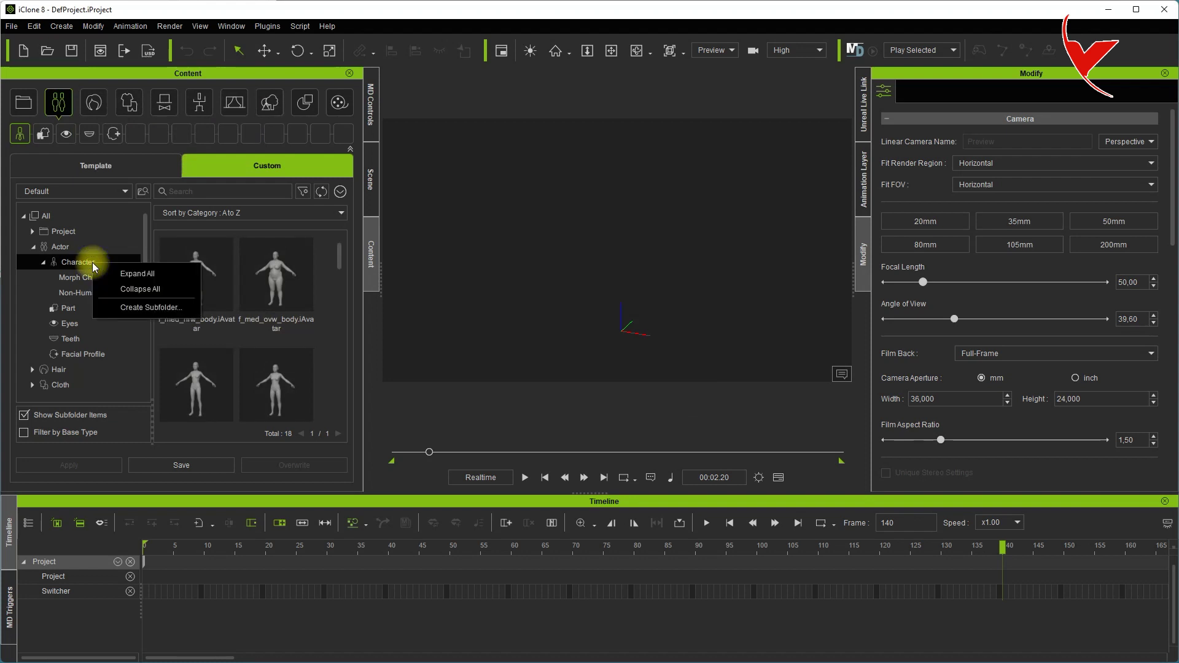
pyautogui.click(134, 306)
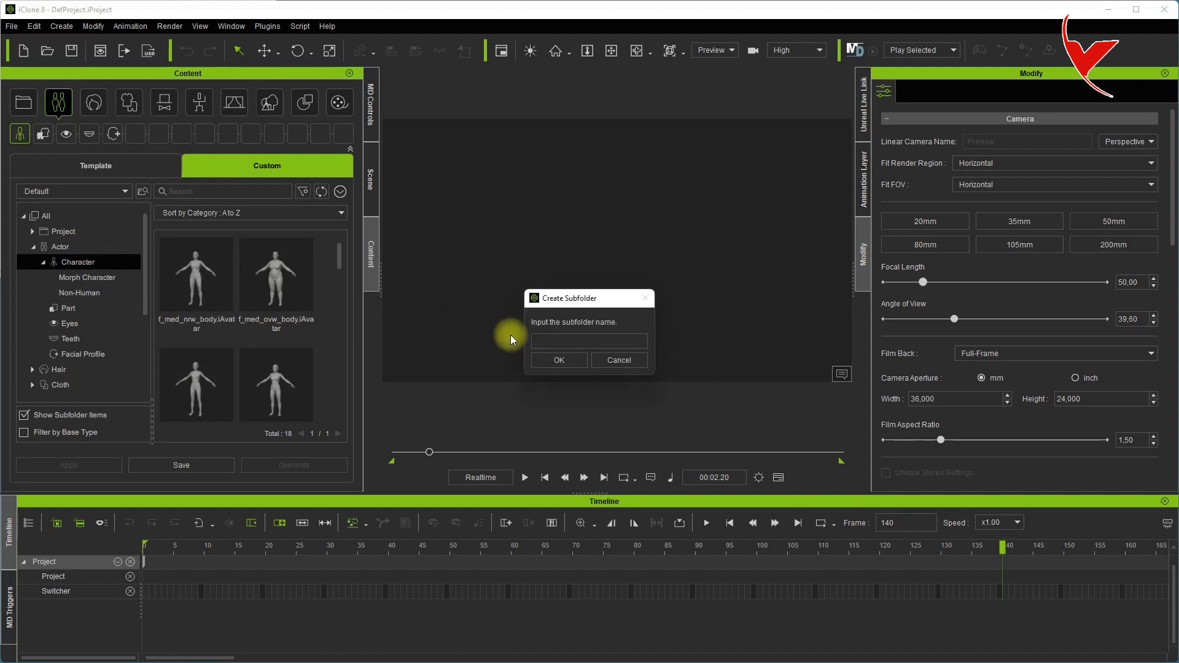
pyautogui.click(565, 359)
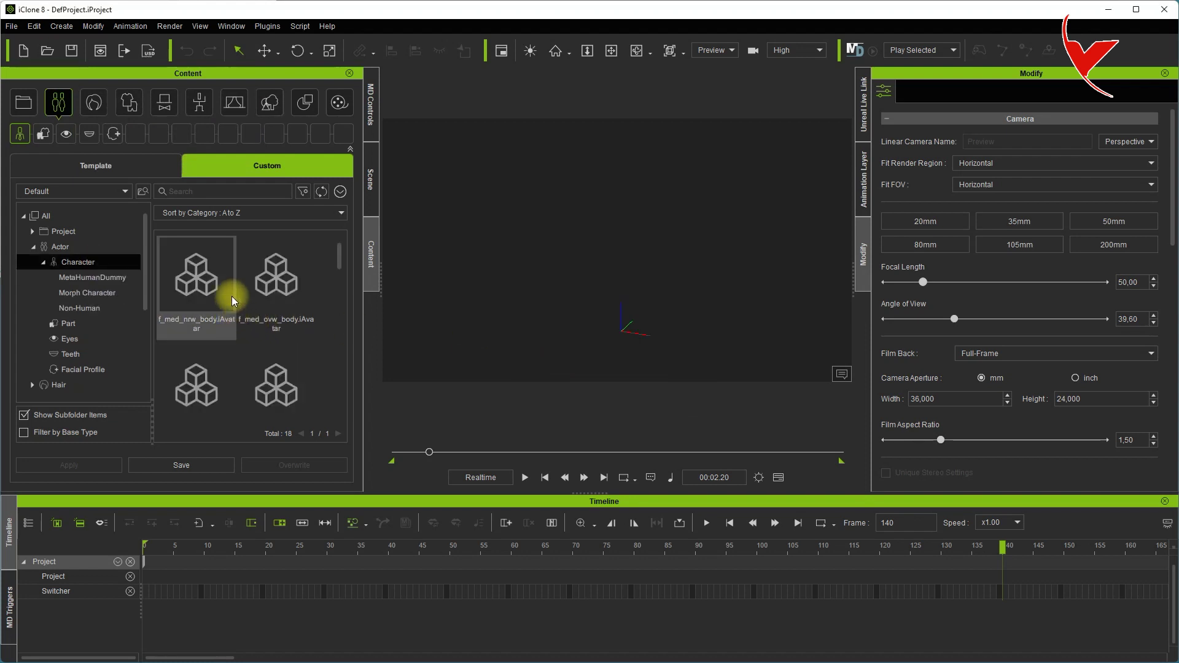
pyautogui.click(218, 271)
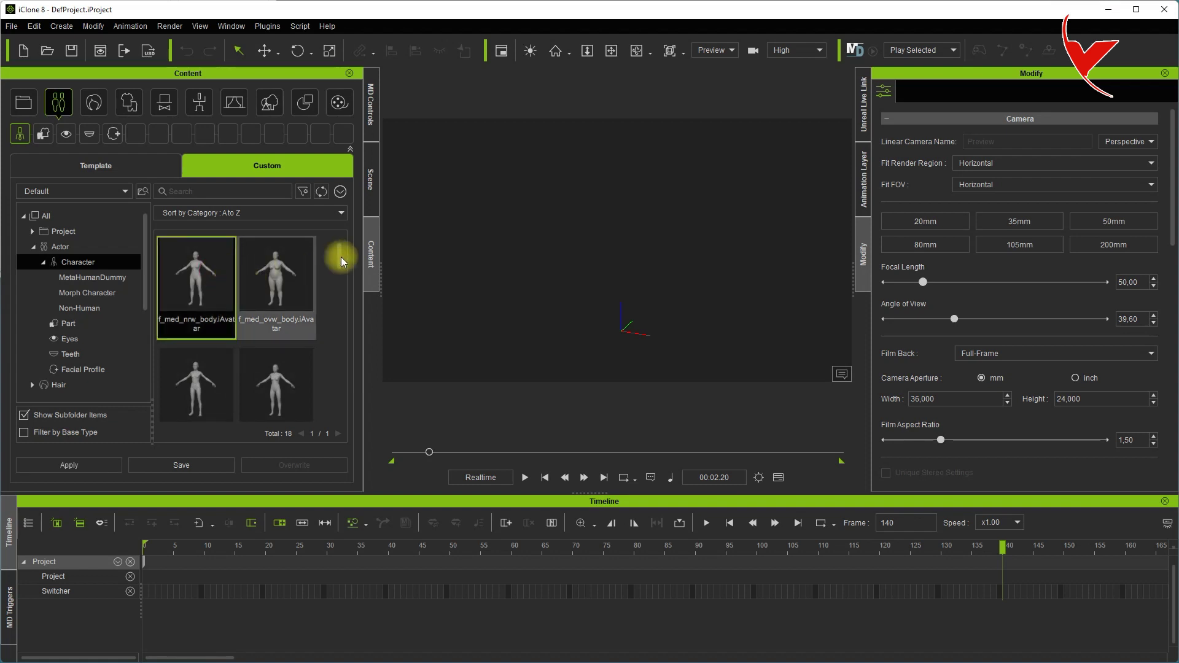
pyautogui.moveTo(337, 251); pyautogui.dragTo(119, 282)
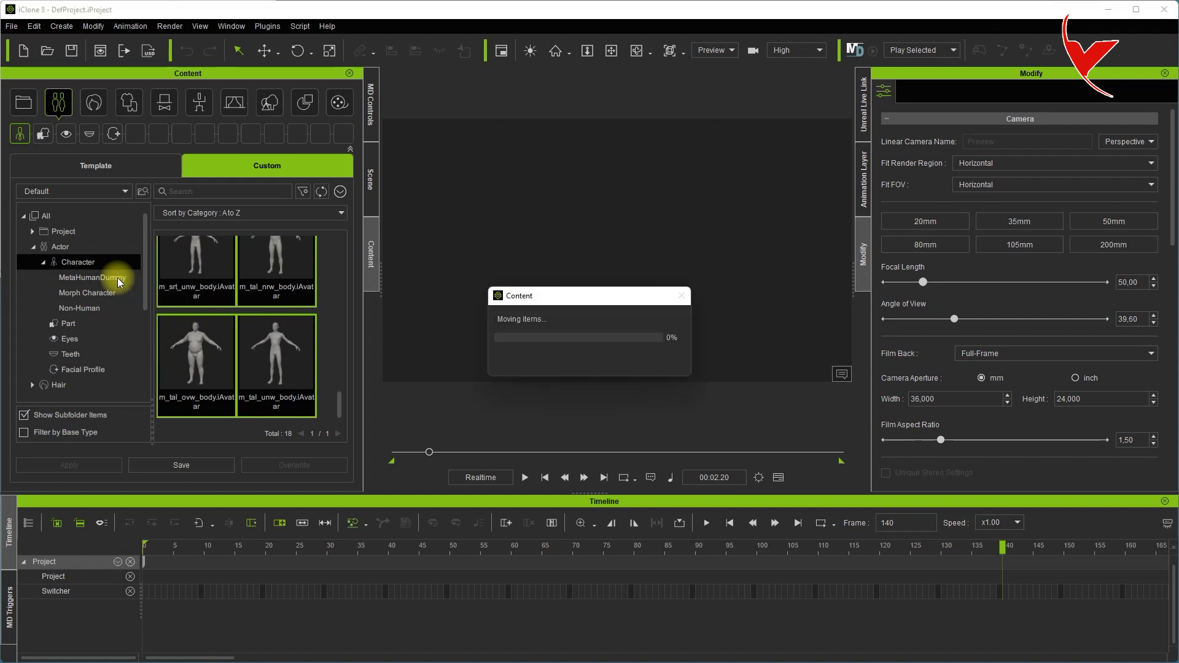
# Load f_med_nrw_body.iAvatar from the MetaHumanDummy subfolder into the scene.
pyautogui.click(118, 281)
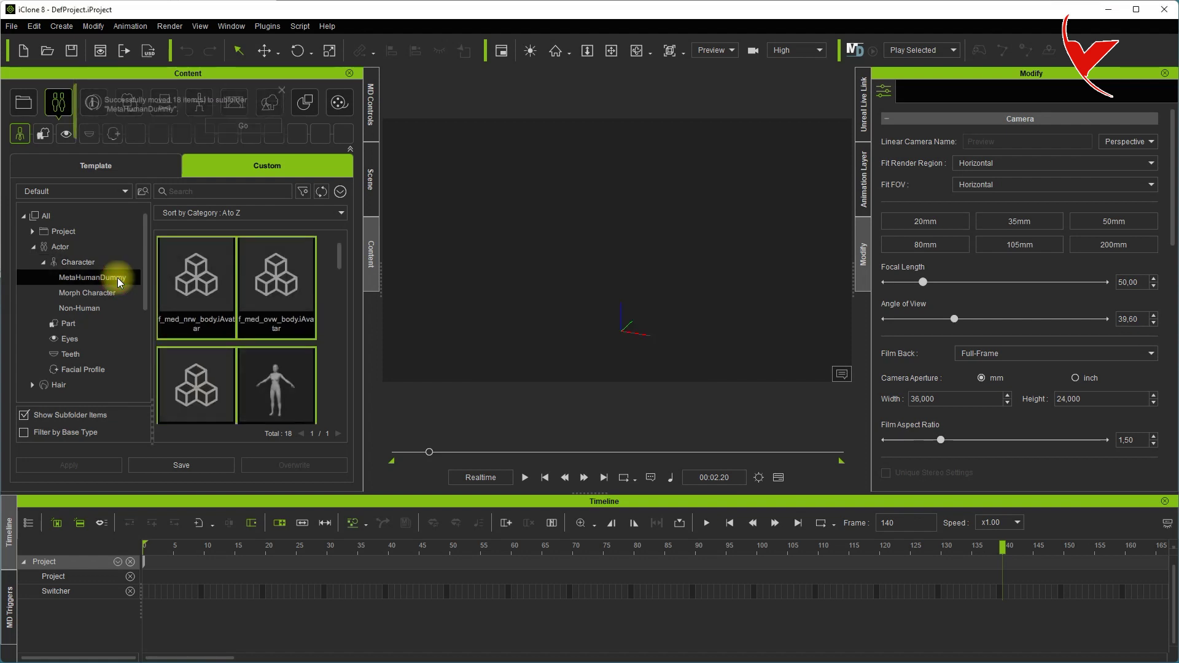
pyautogui.click(198, 327)
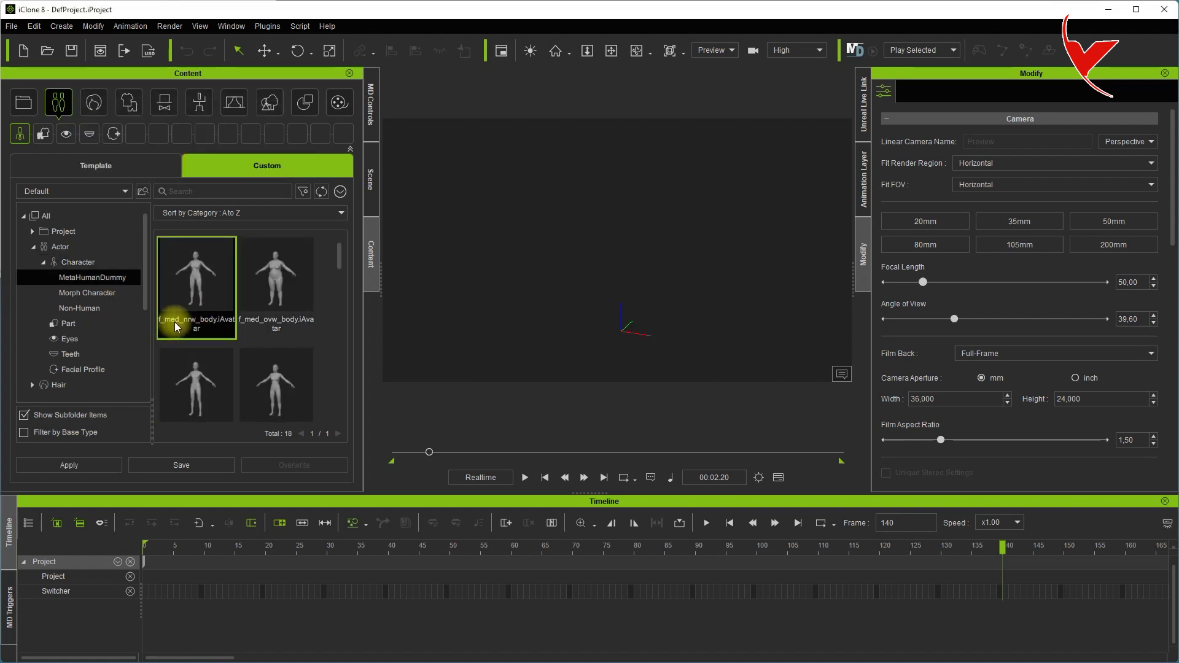
pyautogui.doubleClick(197, 278)
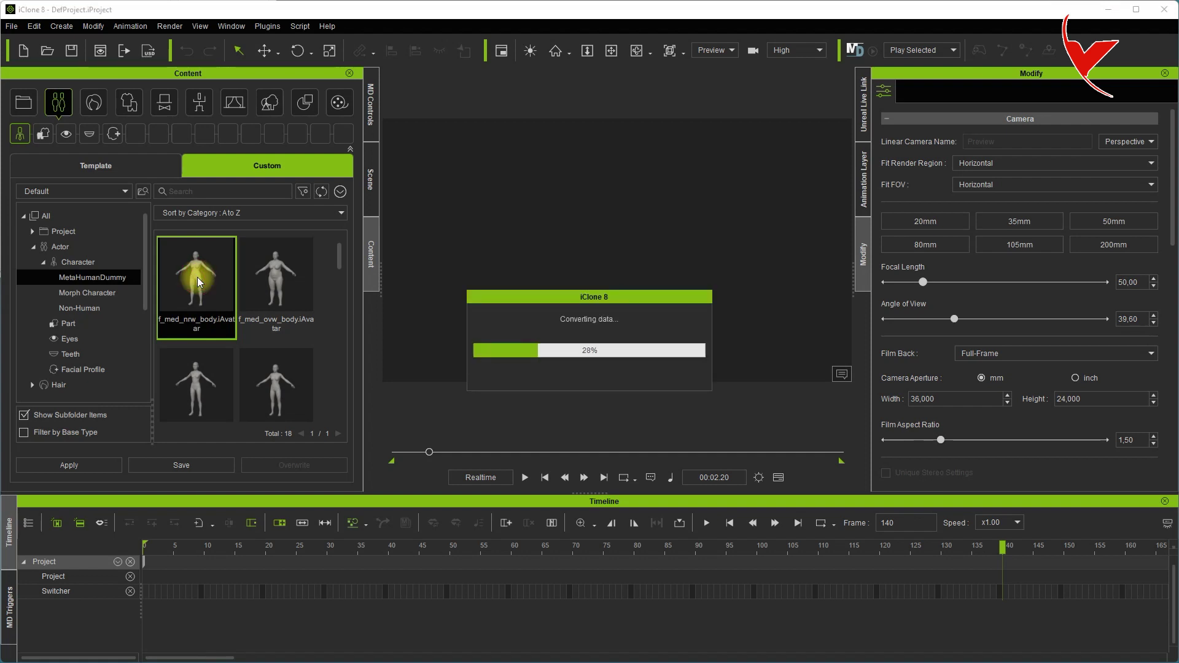
# Load the CC4 Camila avatar from the Characters template pack and move it along X to about -94.8, beside the dummy.
pyautogui.click(103, 163)
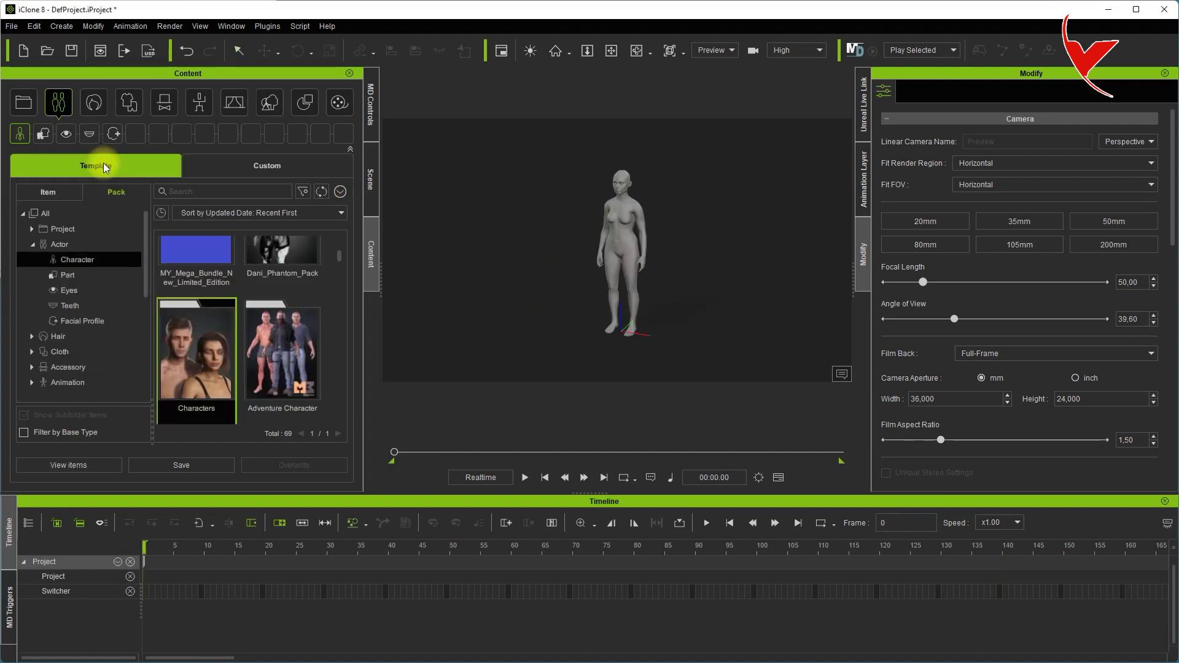
pyautogui.doubleClick(208, 328)
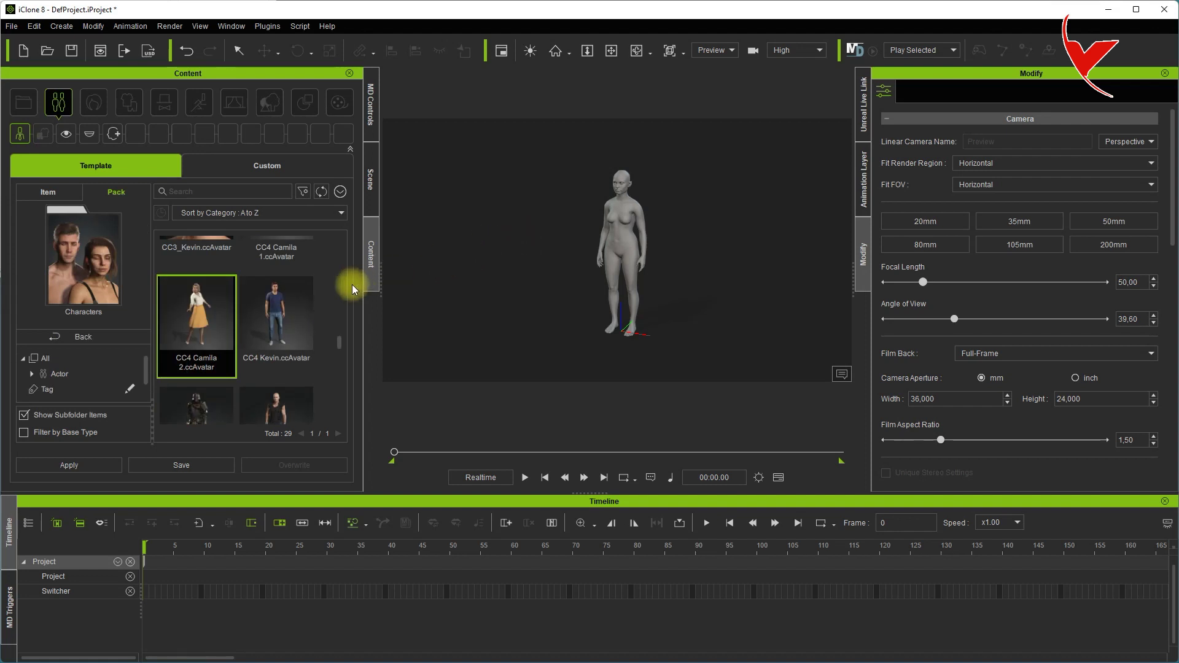
pyautogui.scroll(5, 341, 339)
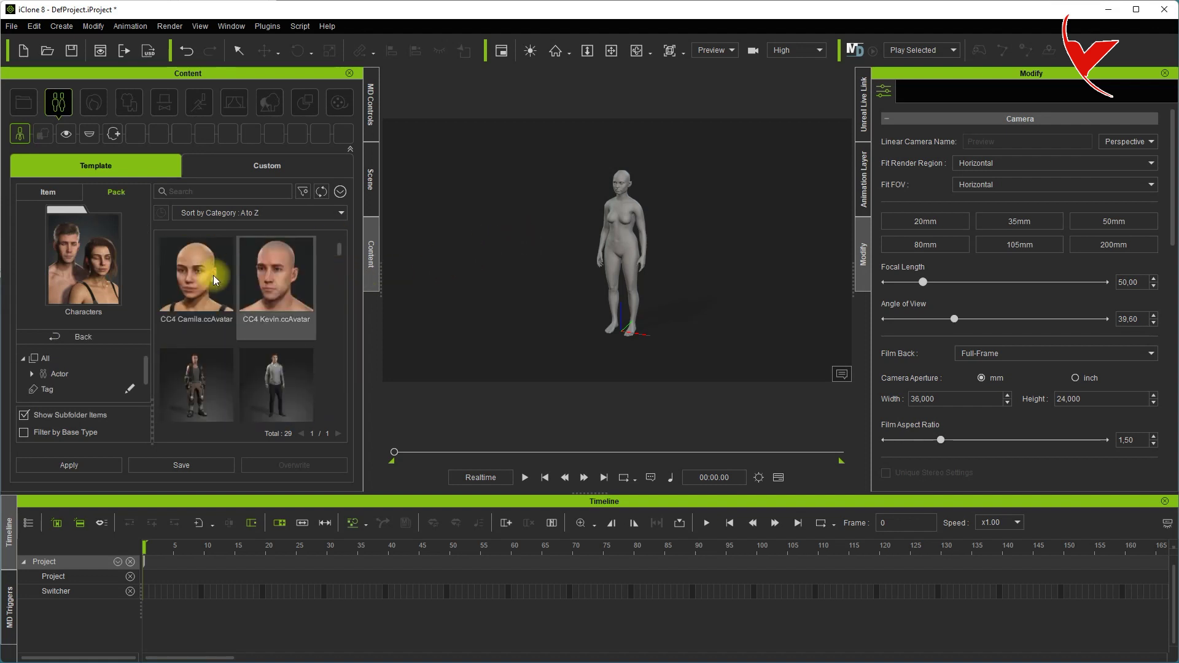
pyautogui.doubleClick(209, 275)
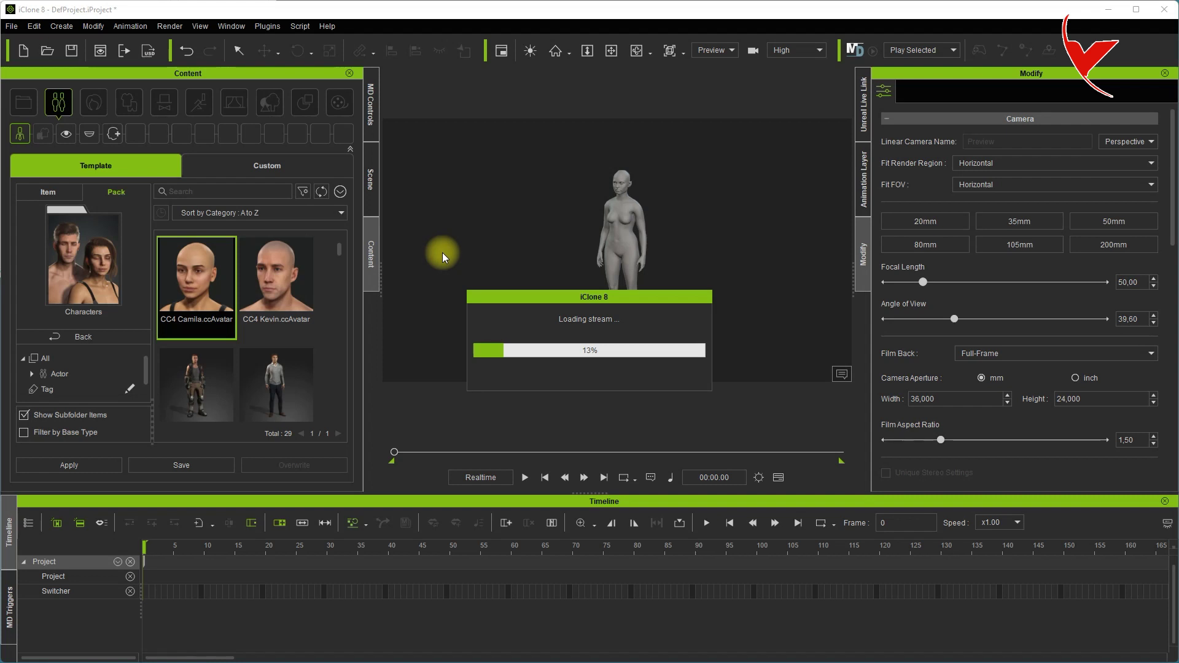
pyautogui.moveTo(671, 337); pyautogui.dragTo(566, 334)
# Apply the _Talk_F Motion-Plus clip to Camila and play it back on a close view of the face.
pyautogui.moveTo(544, 329); pyautogui.dragTo(583, 219, button='right')
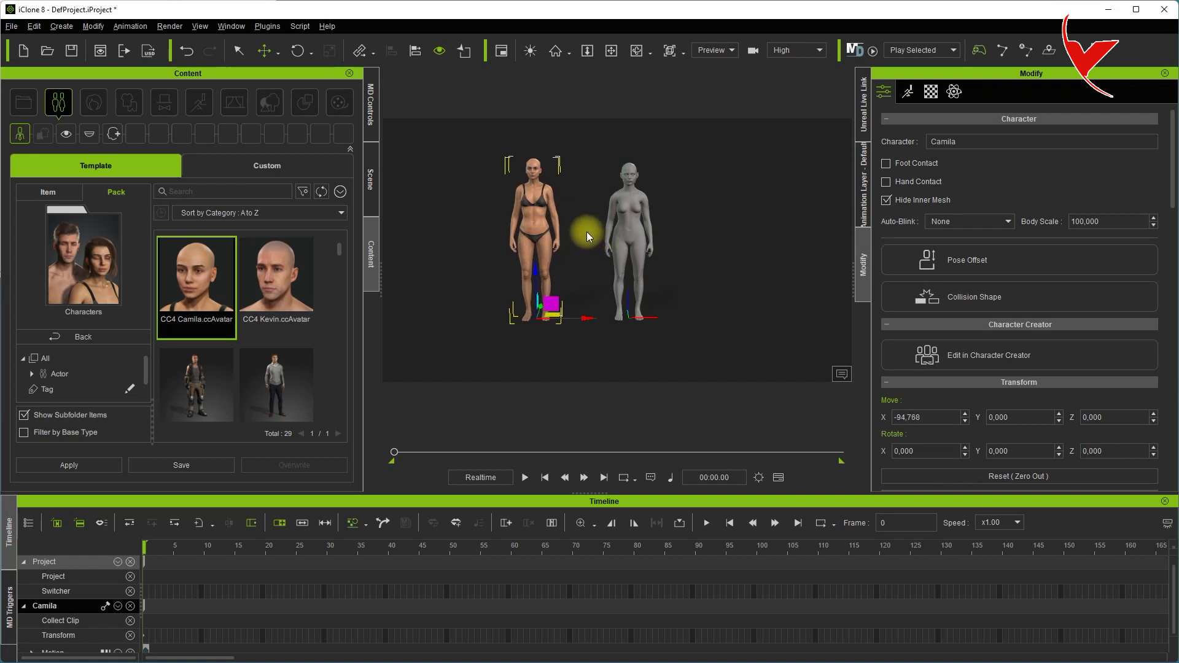
pyautogui.scroll(3, 585, 221)
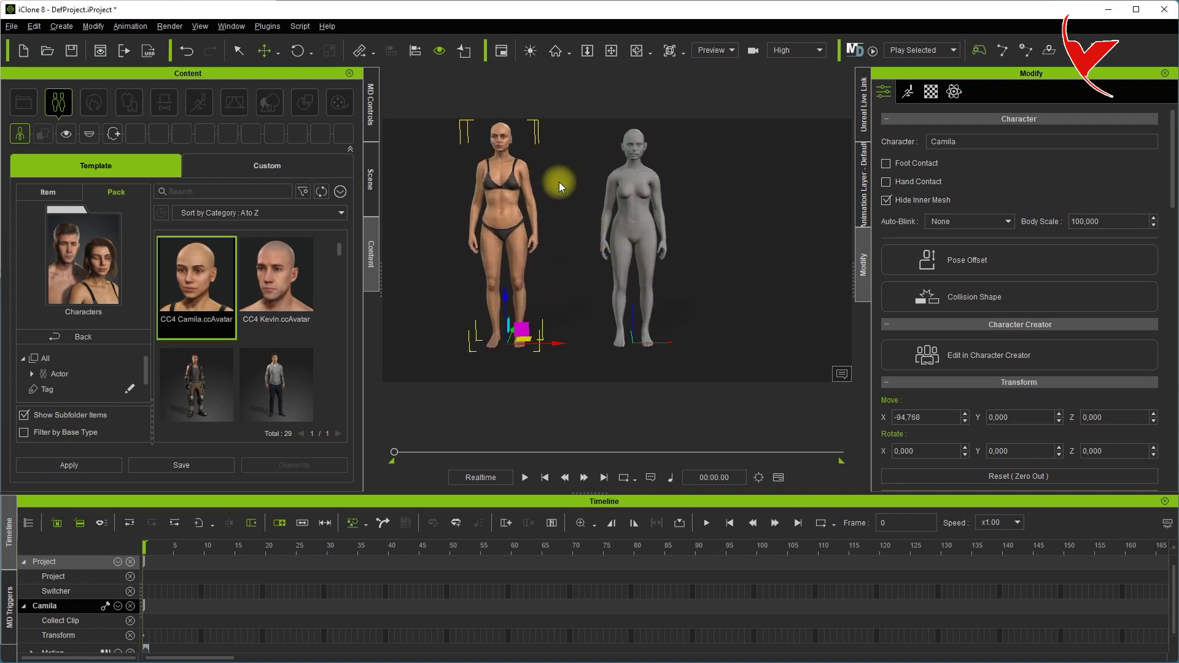
pyautogui.moveTo(558, 182); pyautogui.dragTo(568, 216, button='middle')
pyautogui.scroll(5, 596, 272)
pyautogui.scroll(1, 602, 268)
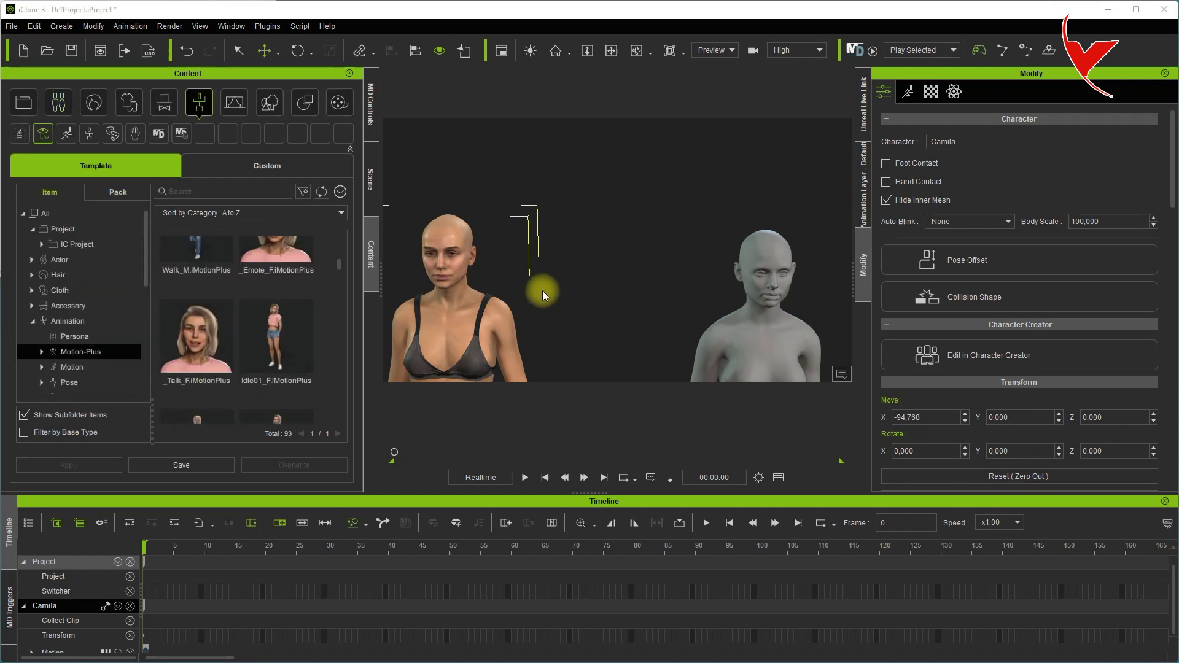
pyautogui.doubleClick(183, 343)
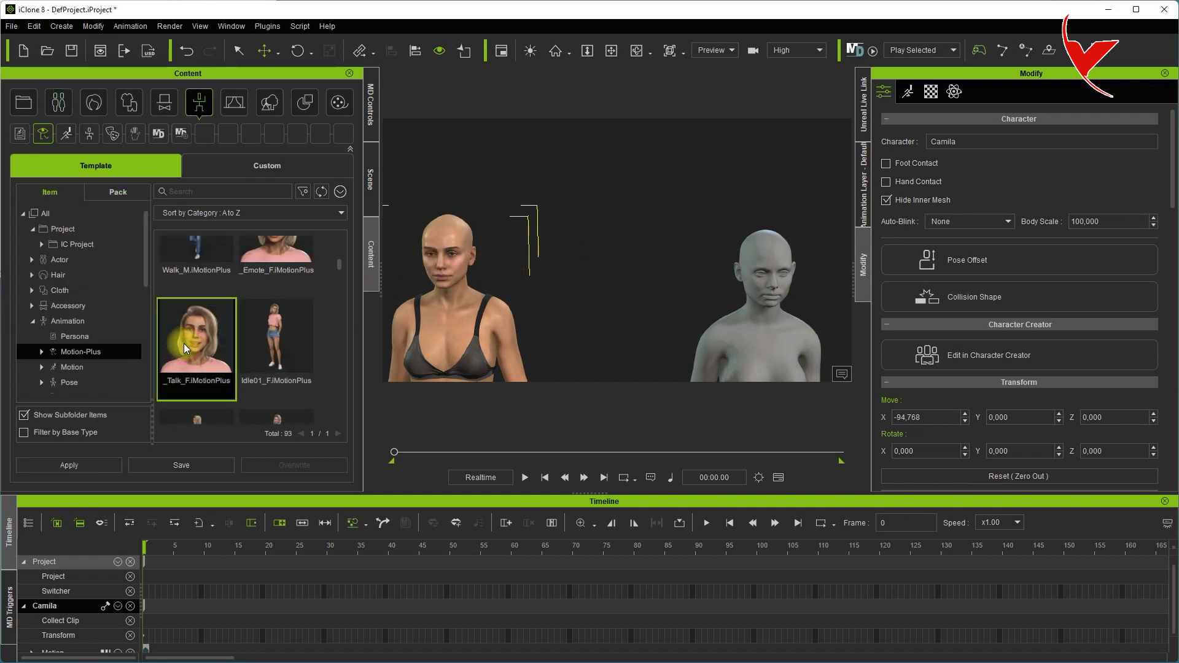
pyautogui.click(524, 478)
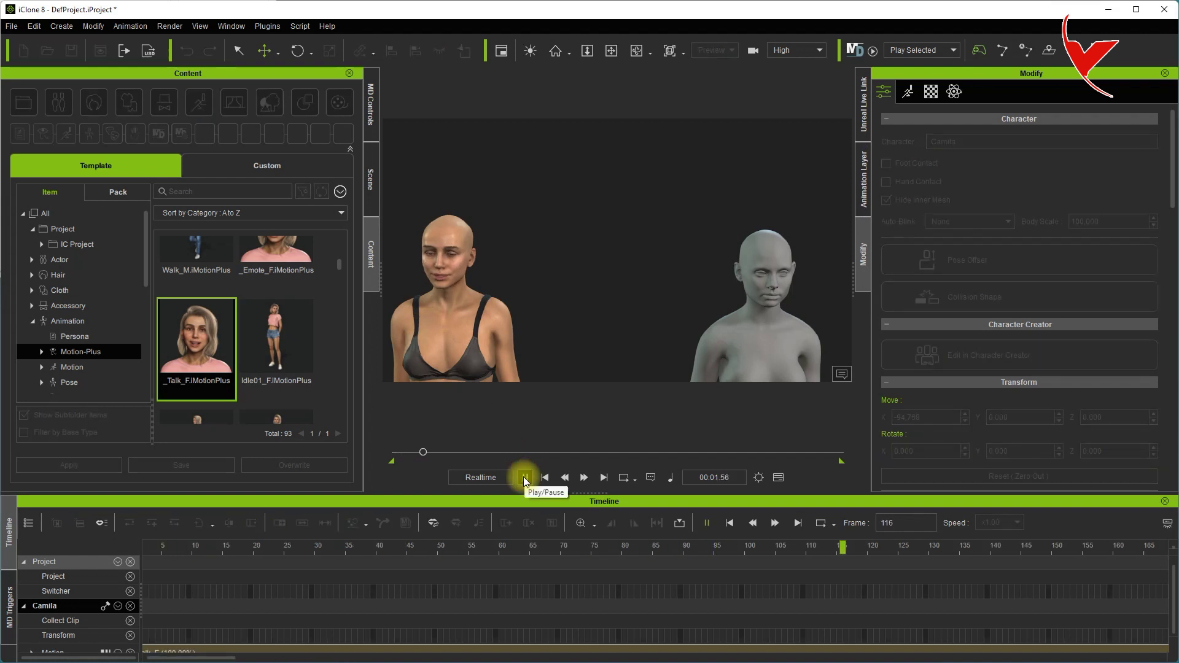
pyautogui.click(525, 478)
# Select the grey f_med_nrw dummy and search the Animation content templates for "talk".
pyautogui.scroll(-5, 588, 334)
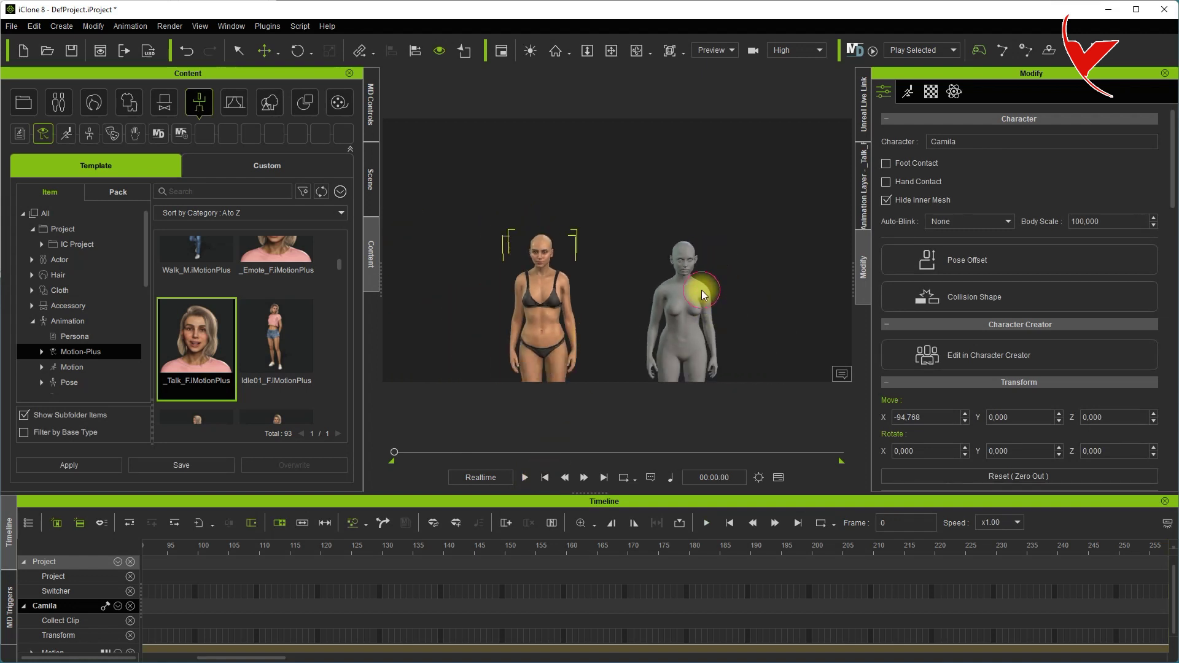
pyautogui.click(702, 290)
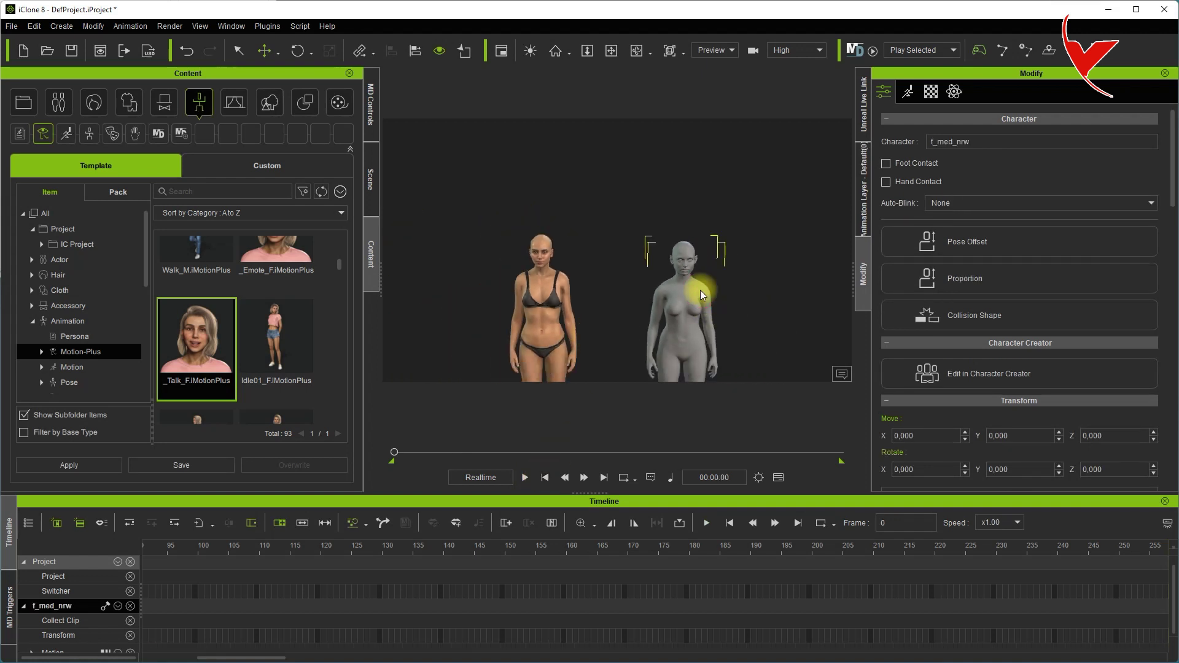
pyautogui.scroll(-3, 231, 333)
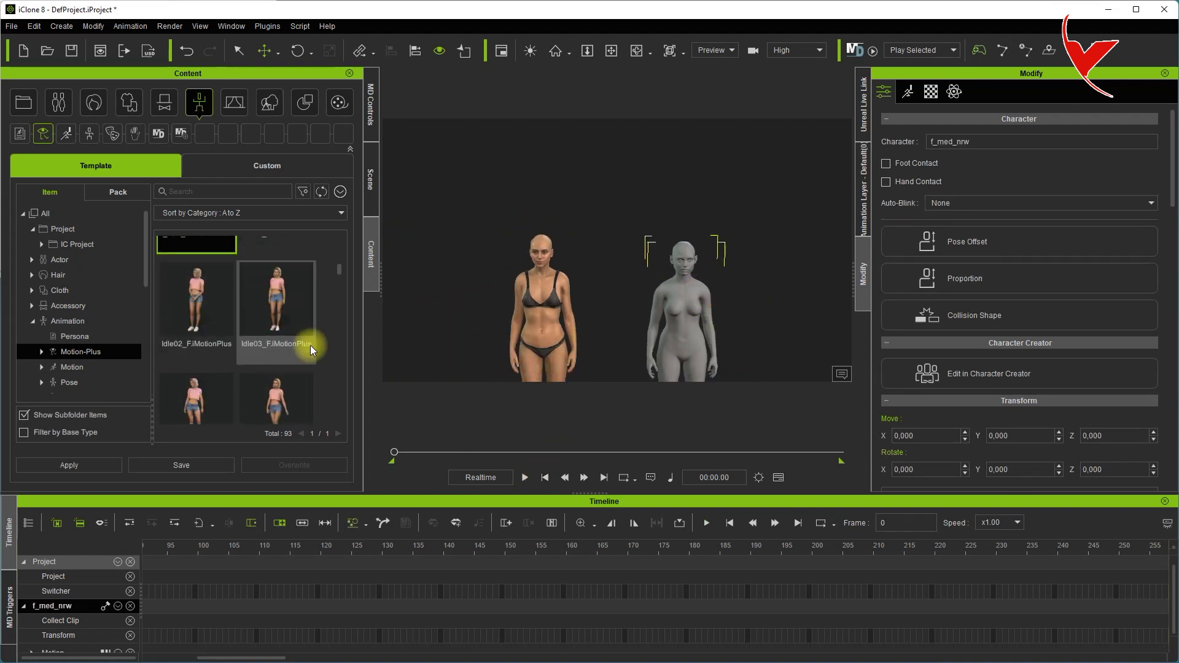
pyautogui.scroll(-1, 311, 345)
pyautogui.click(65, 323)
pyautogui.click(185, 191)
pyautogui.write('talk')
pyautogui.press('Return')
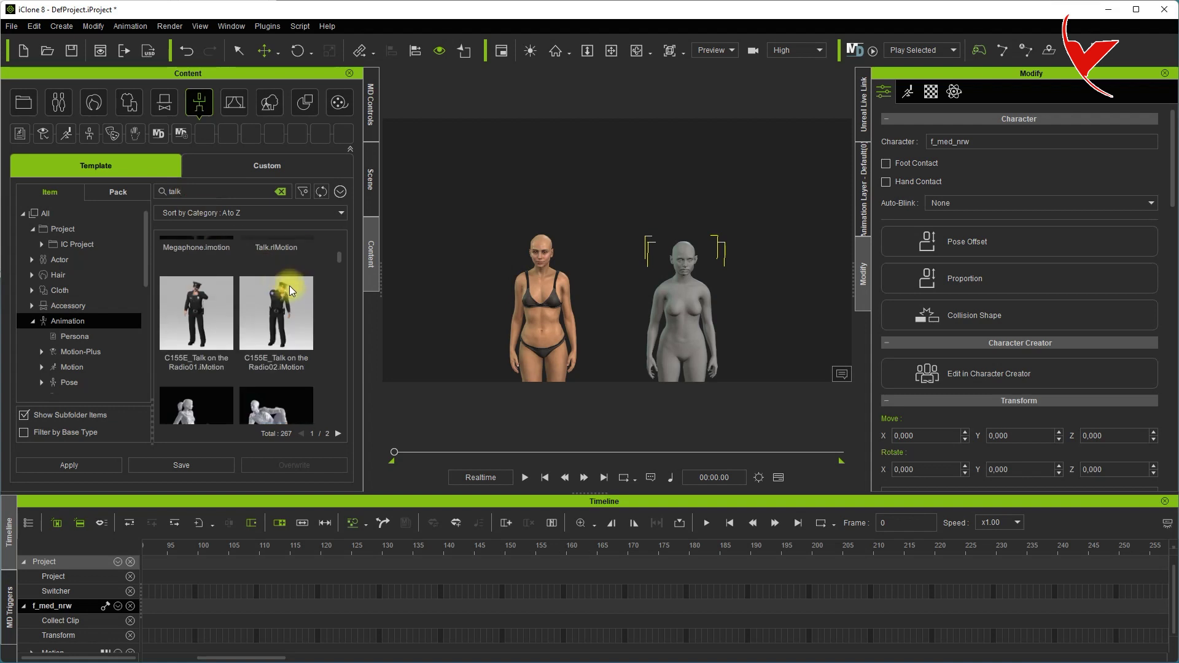
# Apply Stand Talk.rlMotion to the f_med_nrw dummy, play it back and rewind to the start.
pyautogui.moveTo(337, 256); pyautogui.dragTo(341, 241)
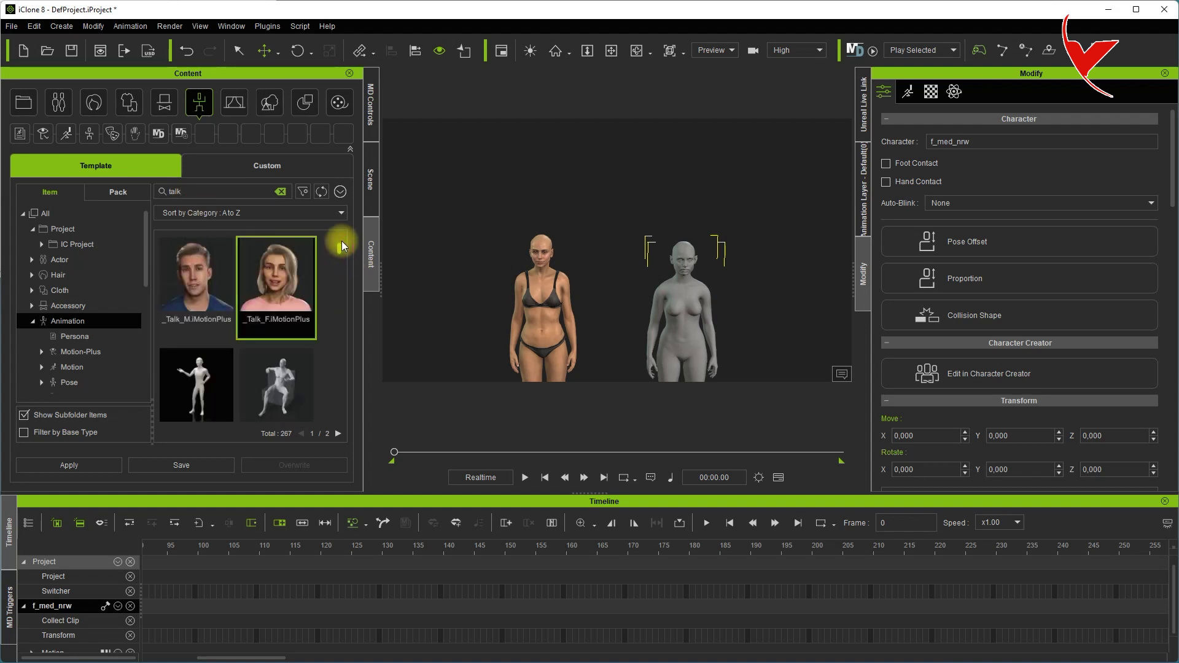
pyautogui.scroll(-3, 322, 356)
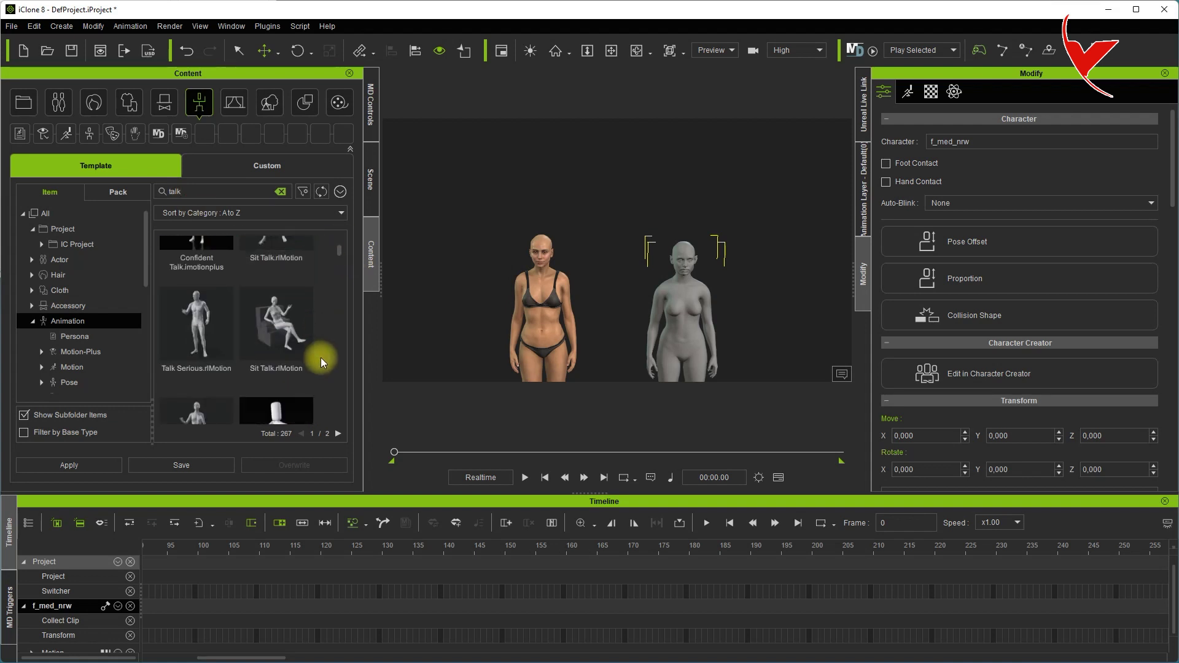
pyautogui.click(193, 341)
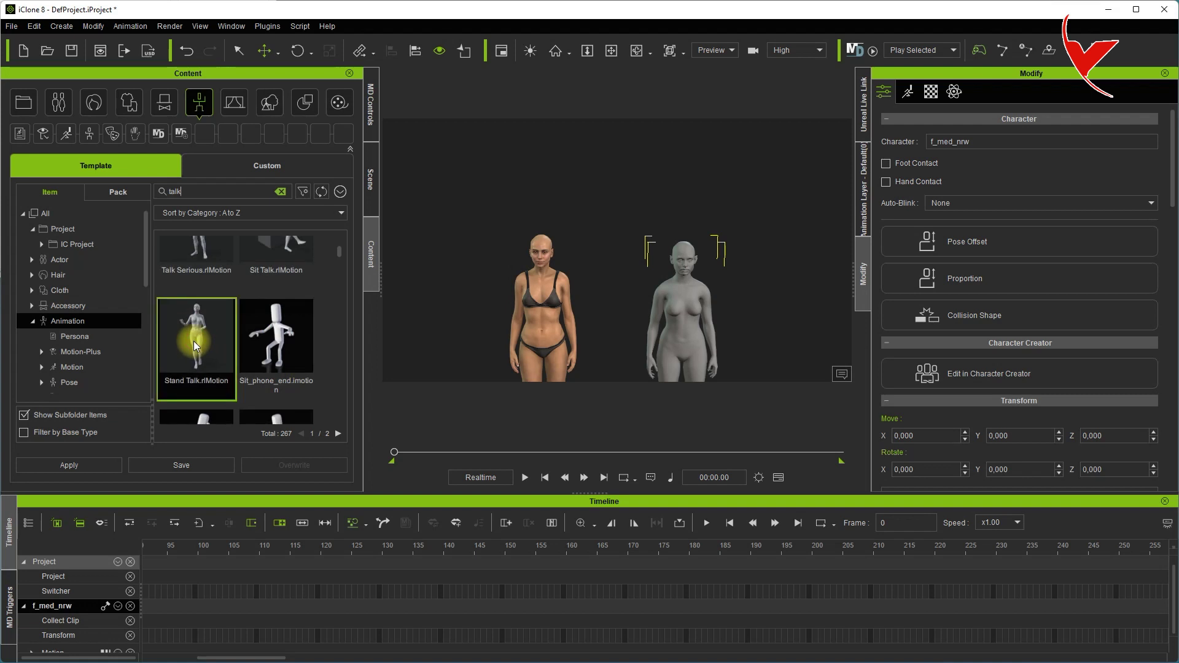
pyautogui.moveTo(194, 340); pyautogui.dragTo(679, 302)
pyautogui.click(525, 478)
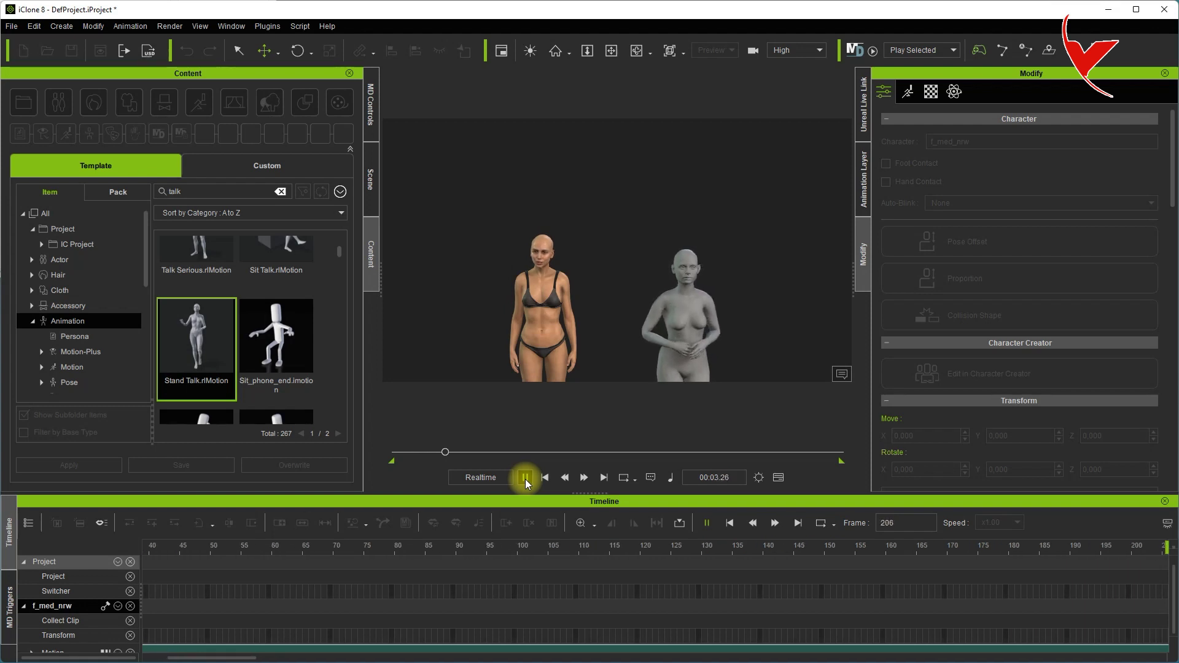
pyautogui.click(546, 478)
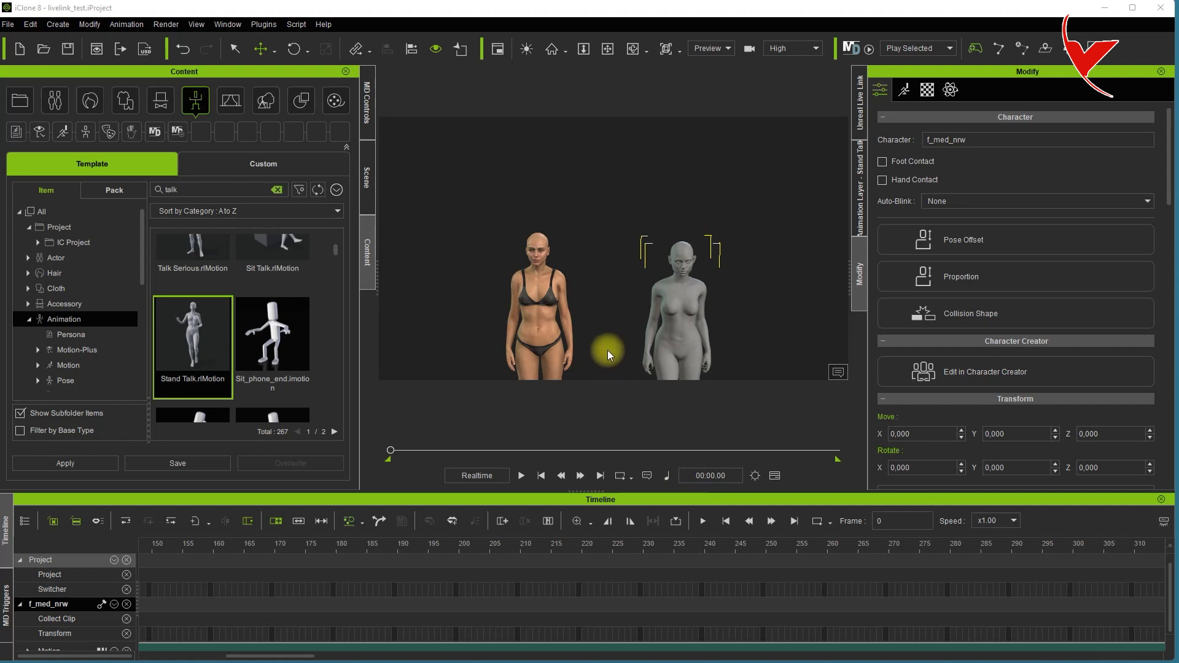
# Reduce the timeline's height, then open the Unreal Live Link plugin and show its Link list.
pyautogui.moveTo(600, 492); pyautogui.dragTo(587, 579)
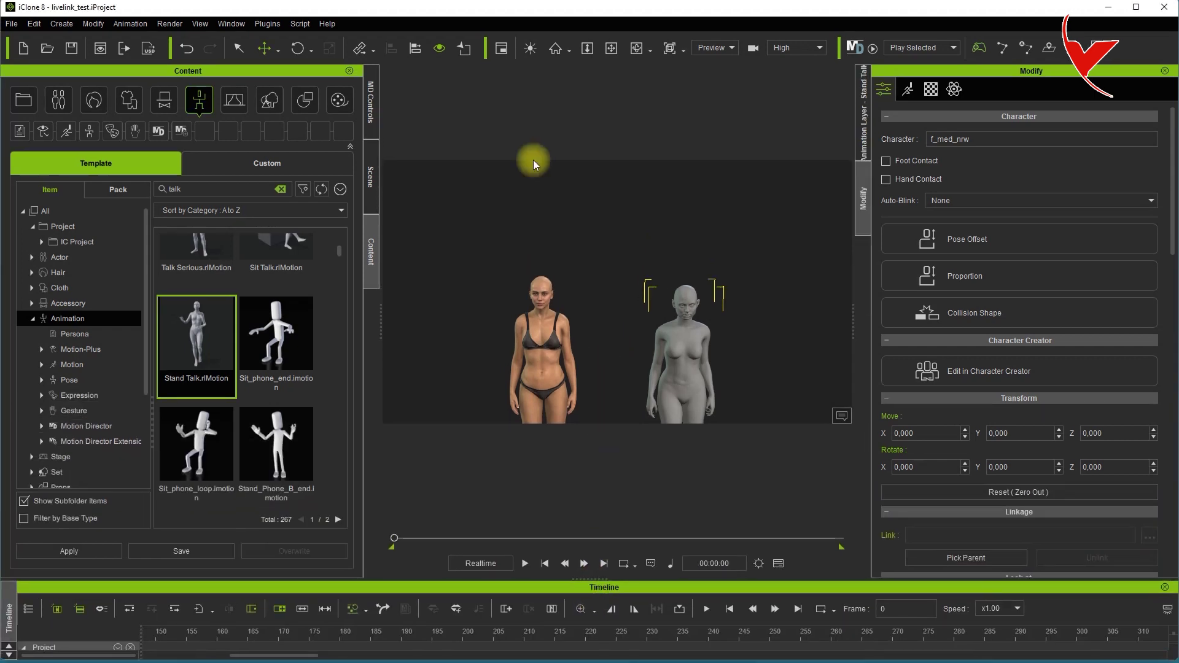
pyautogui.click(267, 24)
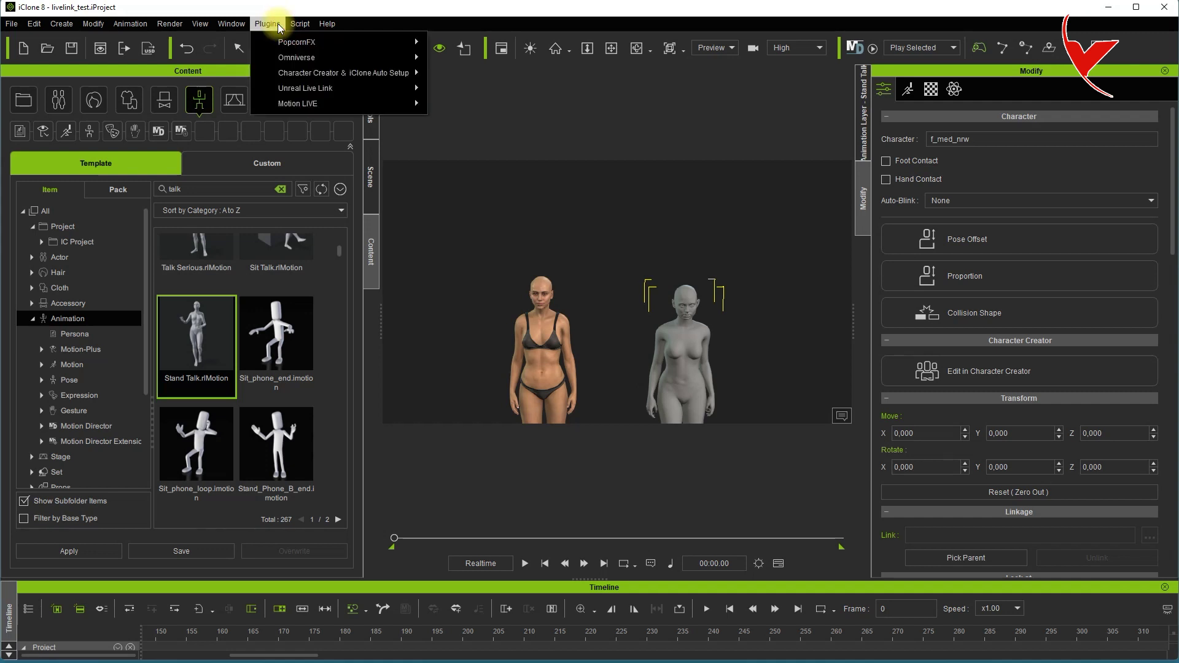
pyautogui.moveTo(321, 89)
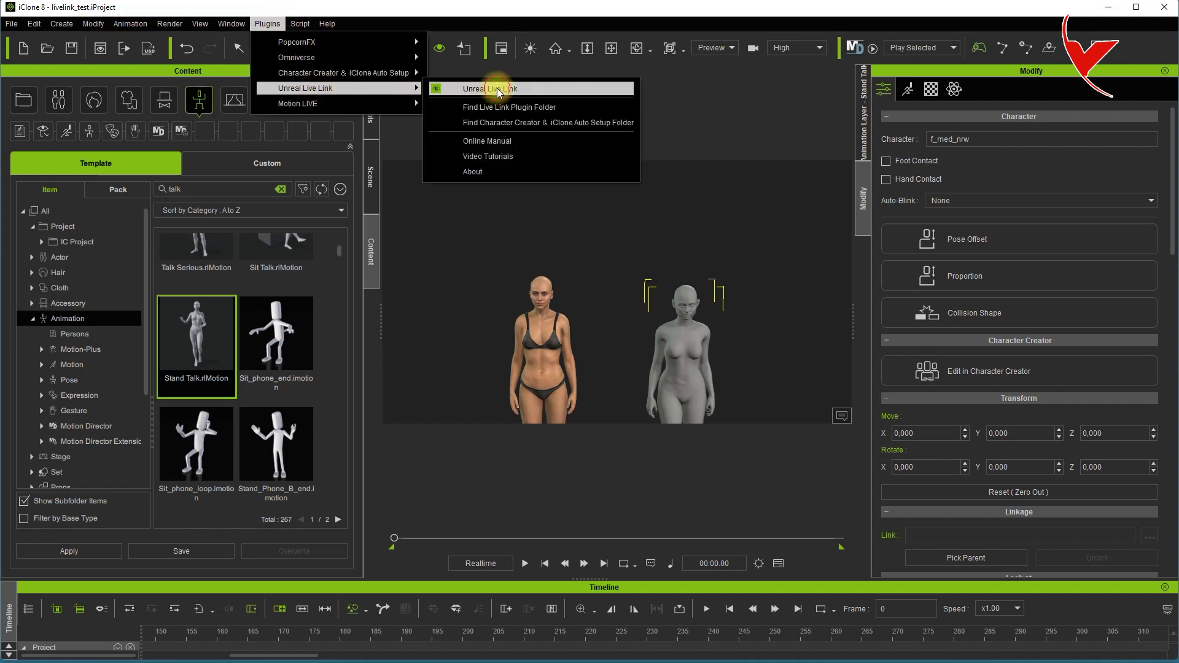
pyautogui.click(497, 90)
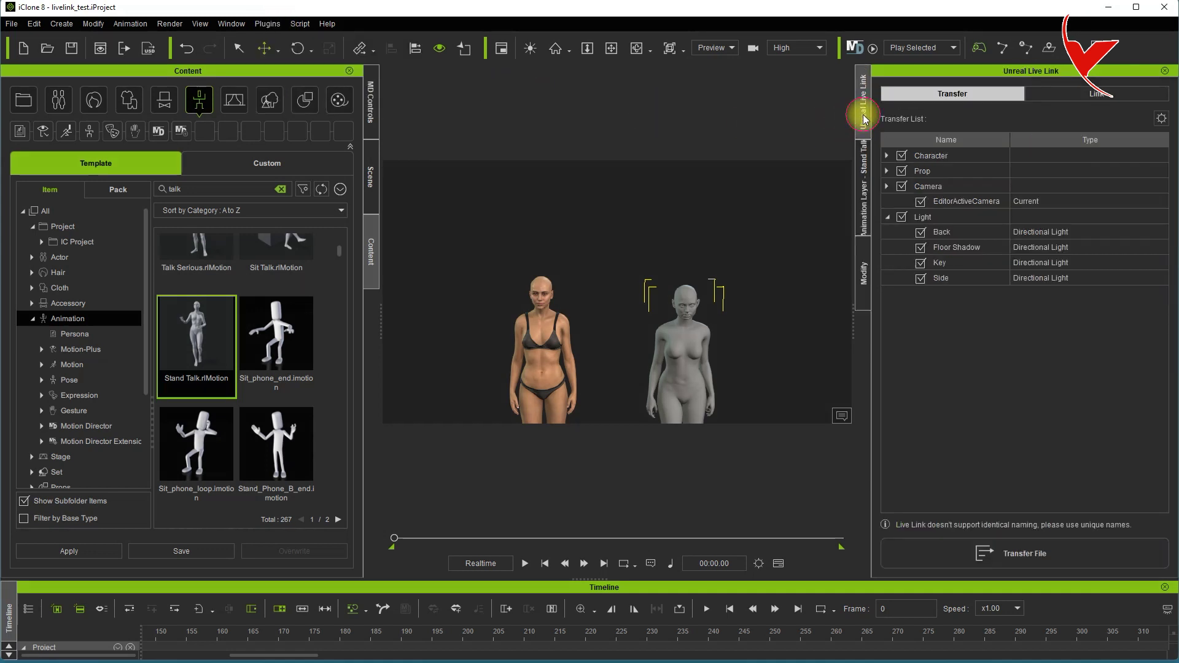
pyautogui.click(1086, 95)
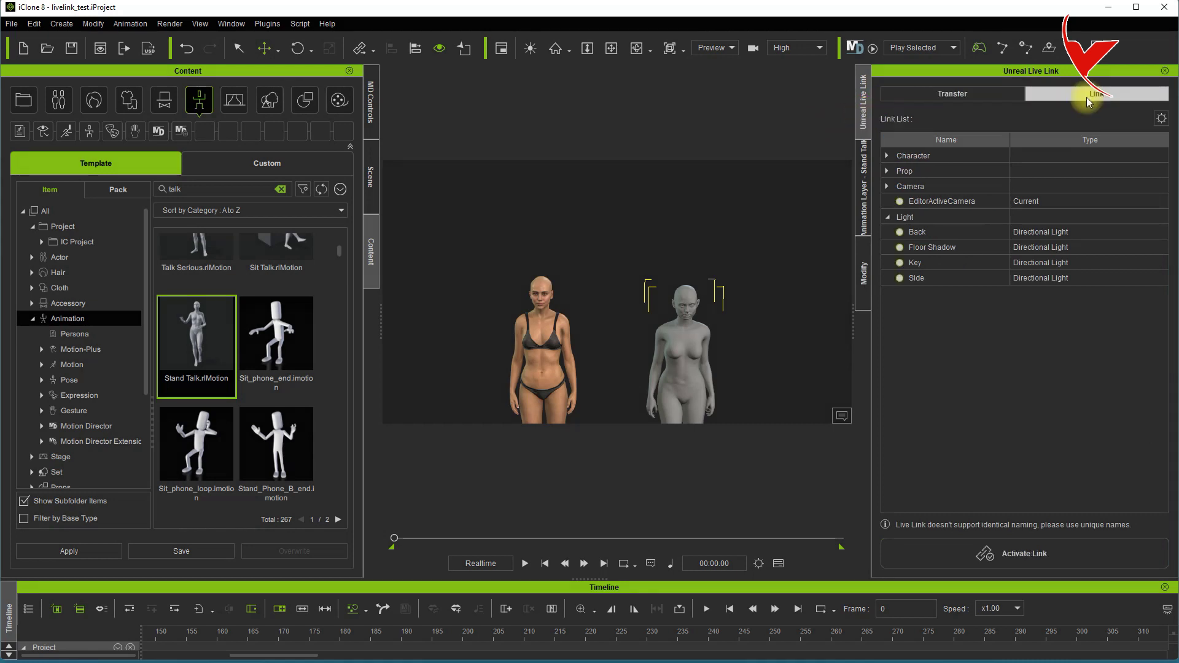
# Exclude EditorActiveCamera and the Back, Floor Shadow, Key and Side lights from linking, and expand the Character group.
pyautogui.click(901, 205)
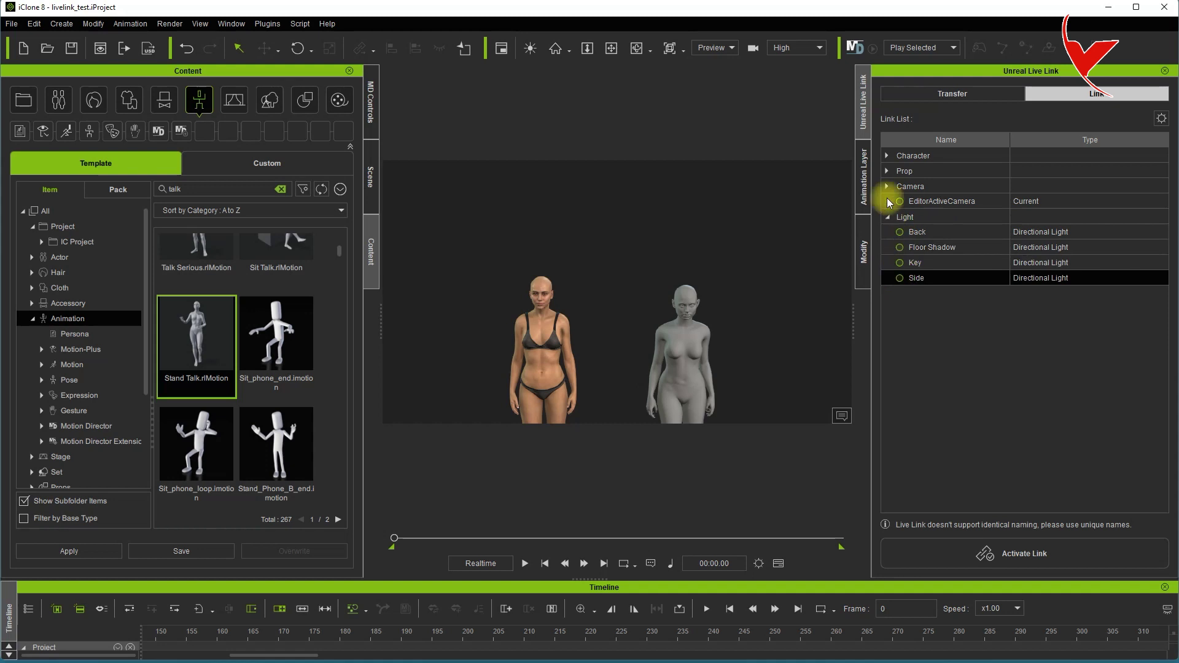
pyautogui.click(888, 155)
pyautogui.click(898, 186)
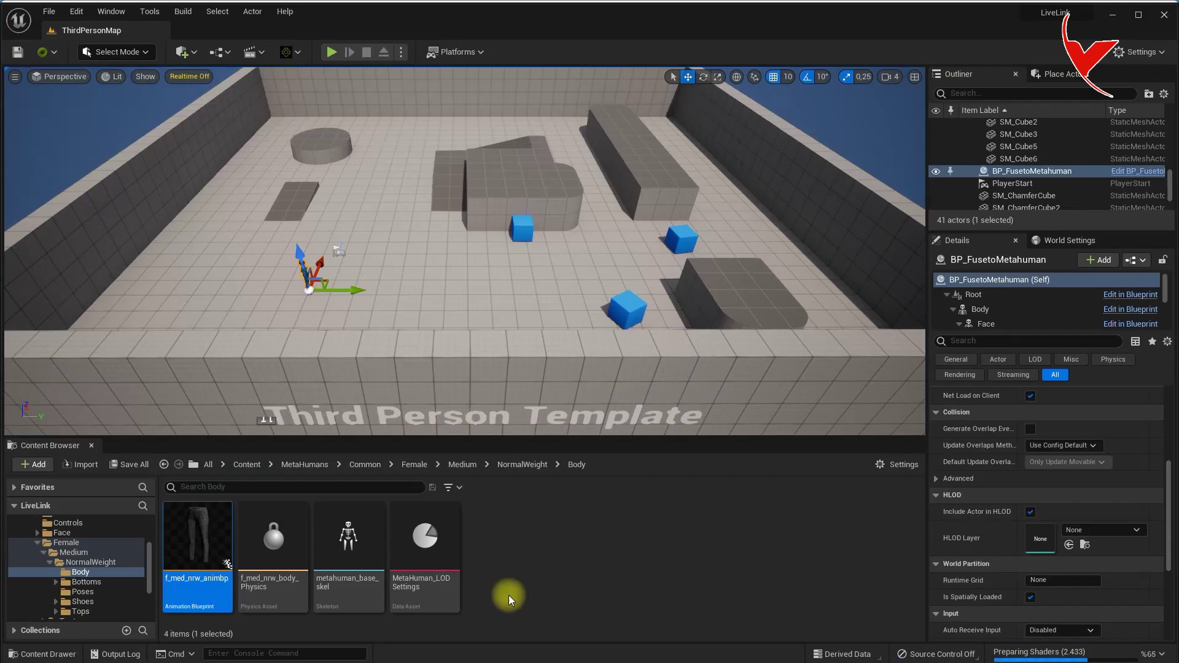
# Switch to the Unreal Editor, open Live Link and dock it between Details and World Settings.
pyautogui.click(109, 12)
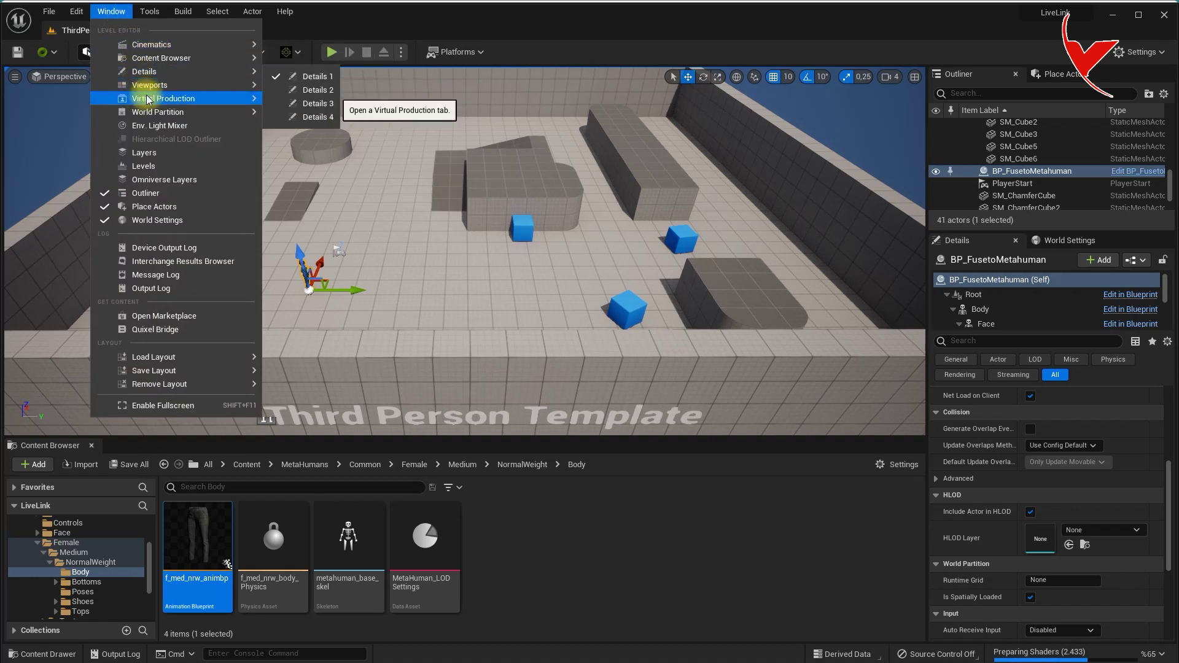
pyautogui.click(303, 104)
pyautogui.moveTo(330, 166); pyautogui.dragTo(1028, 249)
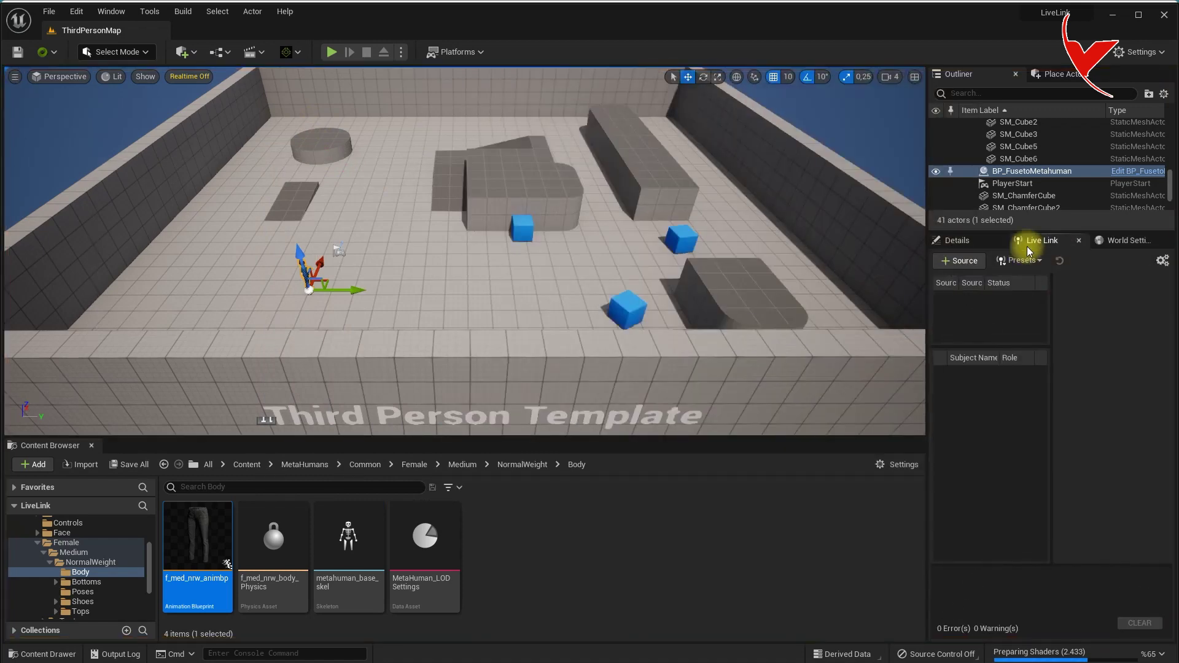
# Add an iClone LiveLink source on port 54321 and select it in the source list.
pyautogui.click(962, 262)
pyautogui.moveTo(983, 295)
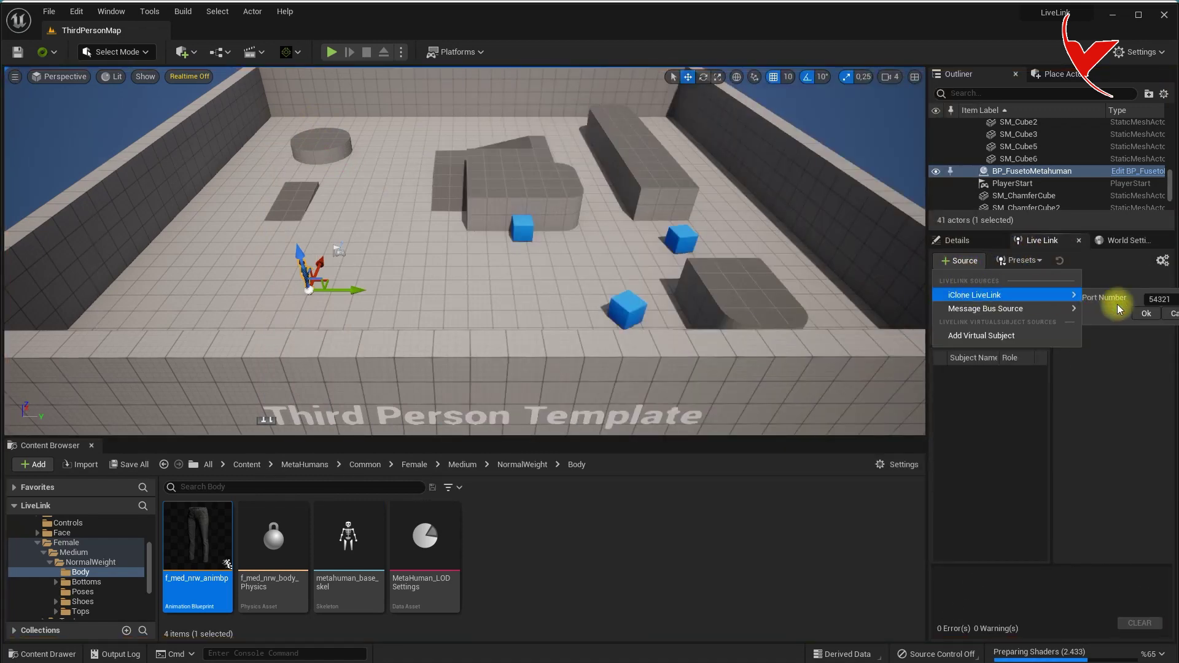
pyautogui.click(1144, 315)
pyautogui.click(982, 298)
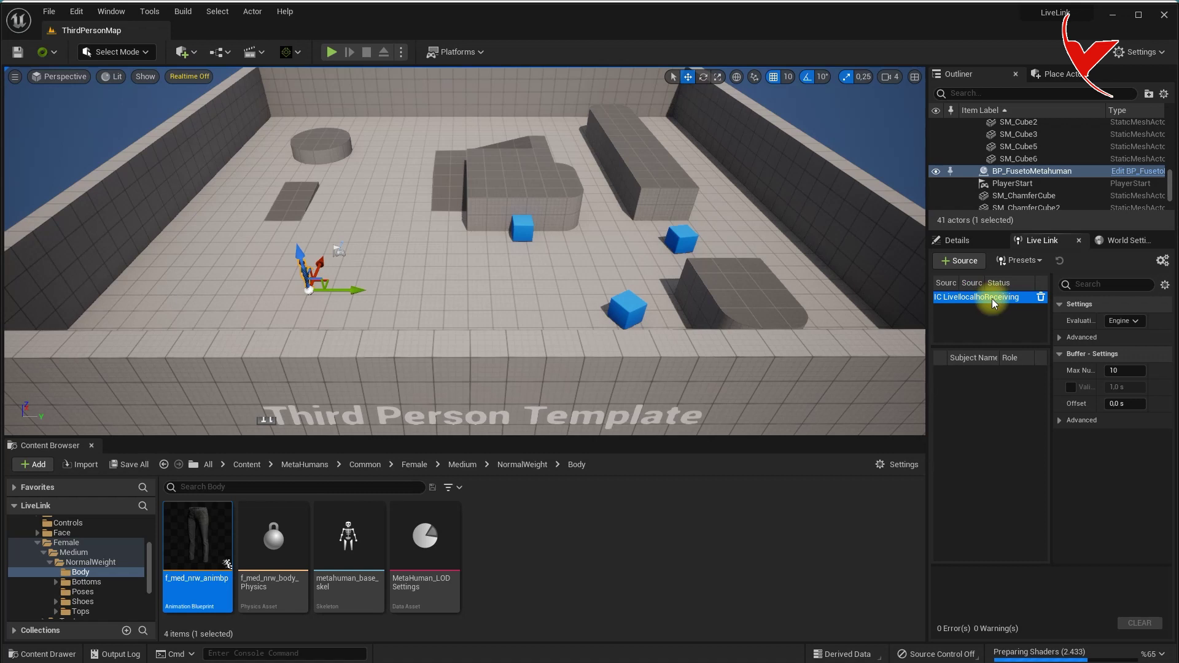
# Create a Live Link Origin in the level and parent the BP_FusetoMetahuman actor to it.
pyautogui.click(299, 256)
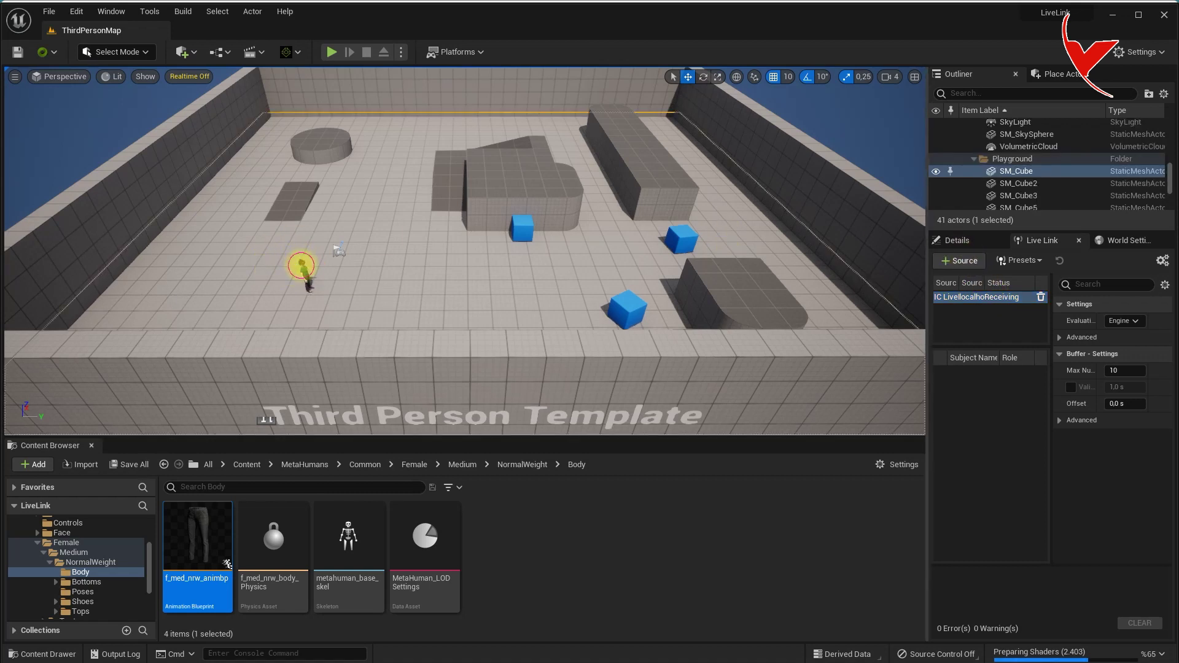
pyautogui.click(301, 266)
pyautogui.press('f')
pyautogui.keyDown('alt'); pyautogui.moveTo(308, 266); pyautogui.dragTo(413, 194); pyautogui.keyUp('alt')
pyautogui.scroll(-3, 413, 194)
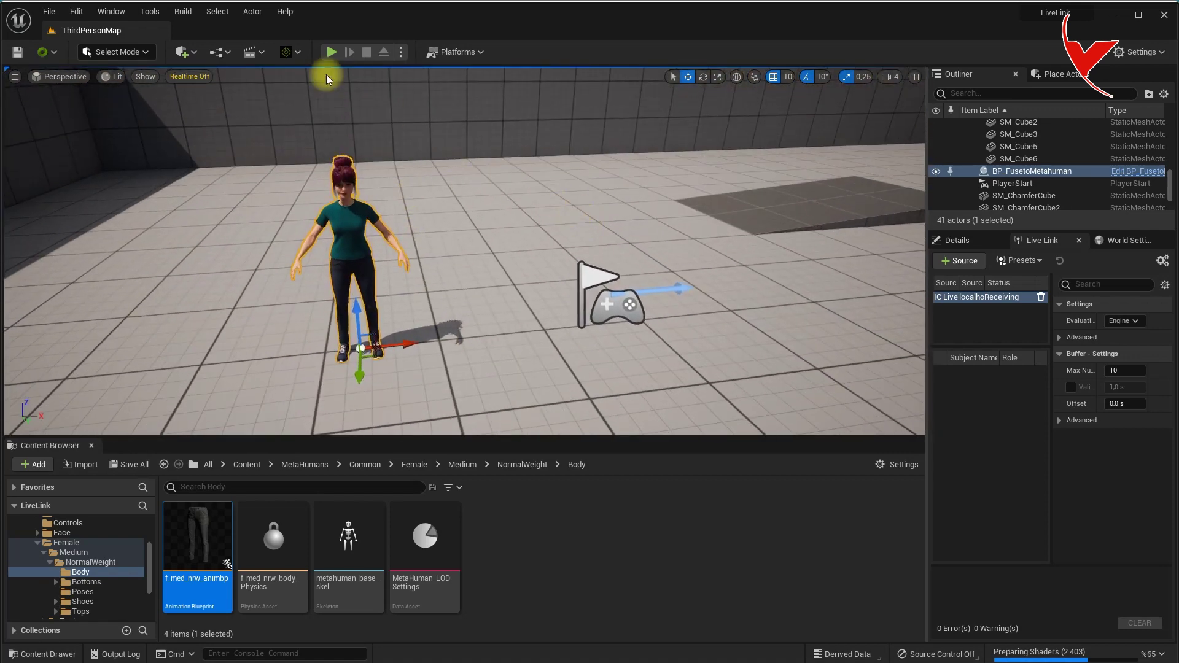
pyautogui.click(295, 54)
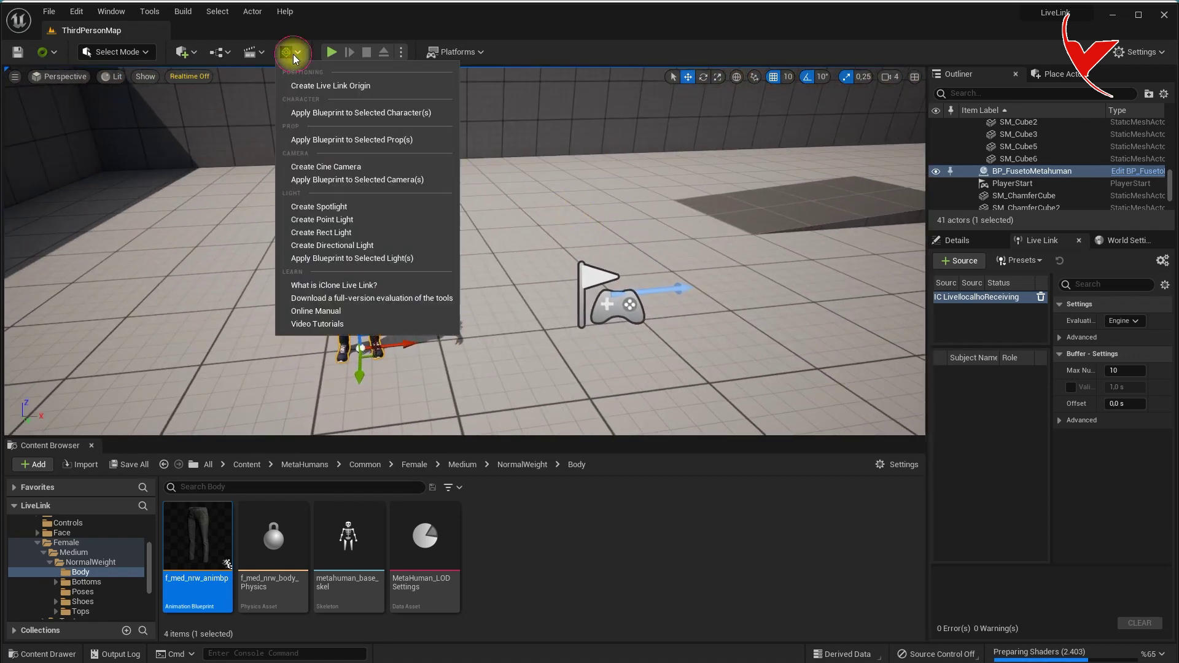
pyautogui.click(330, 87)
pyautogui.click(1028, 173)
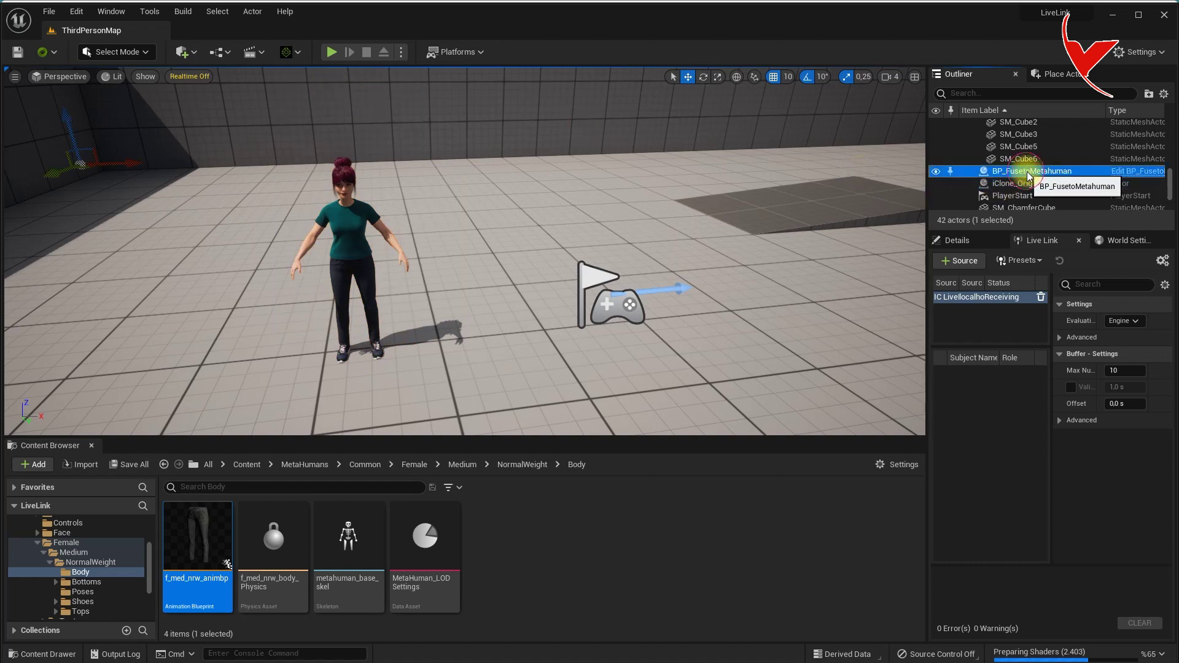
pyautogui.moveTo(1029, 174); pyautogui.dragTo(1027, 186)
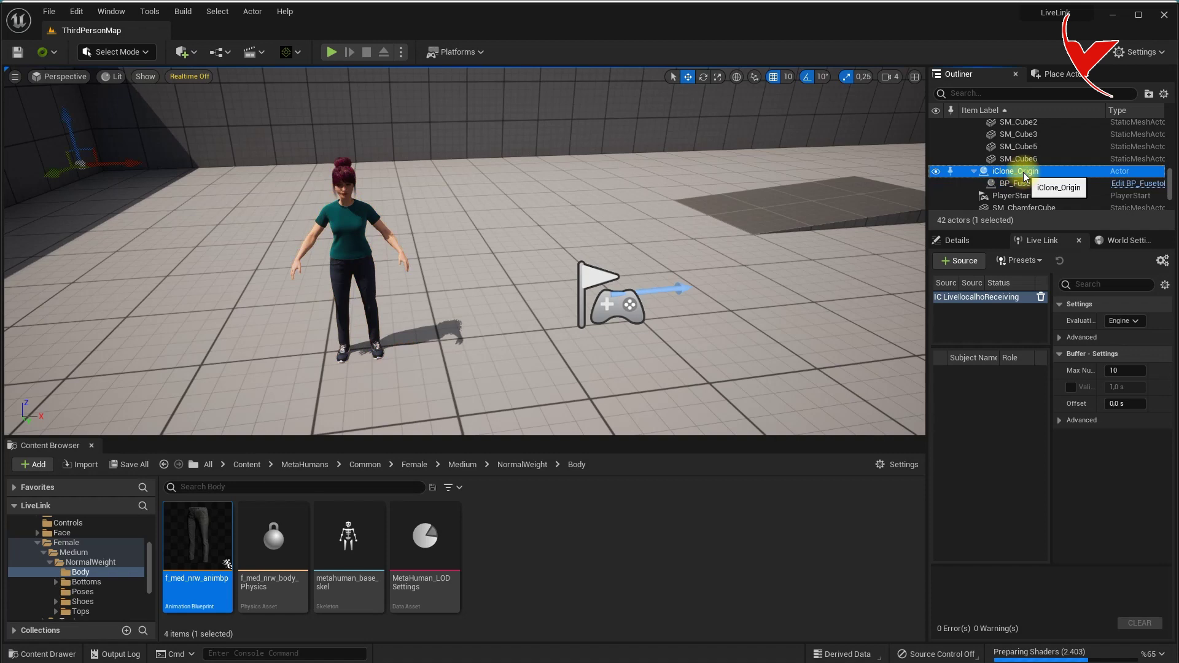
# Reset the location of BP_FusetoMetahuman to 0, 0, 0 relative to iClone_Origin.
pyautogui.click(957, 240)
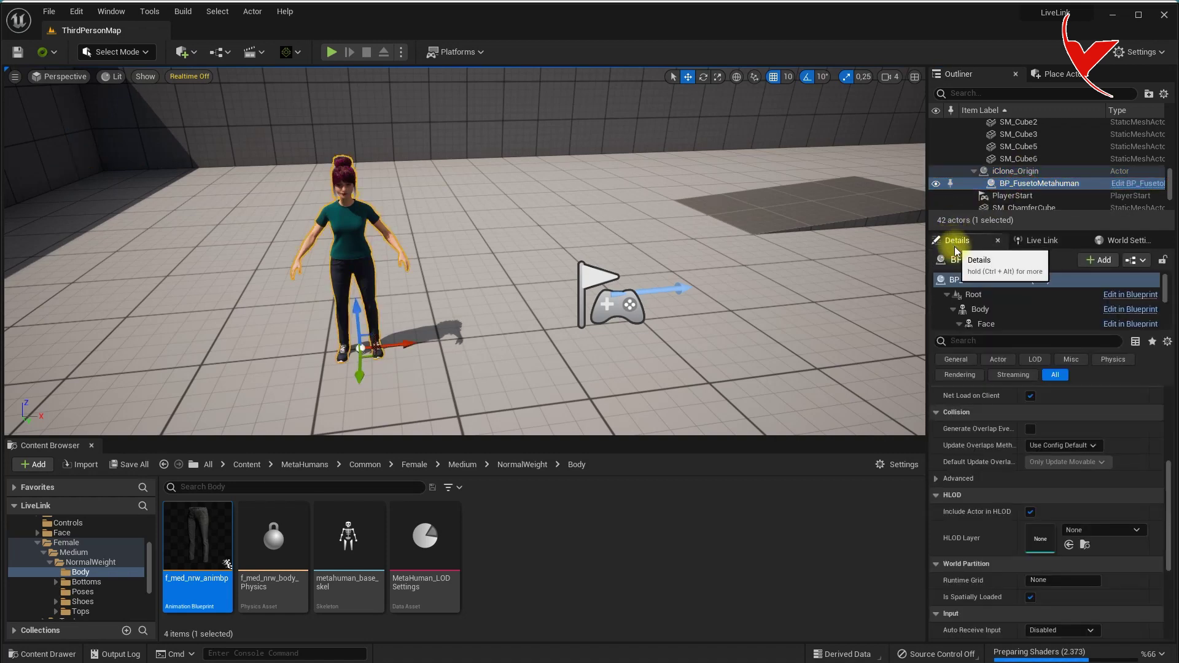
pyautogui.scroll(-3, 1002, 400)
pyautogui.scroll(3, 1002, 402)
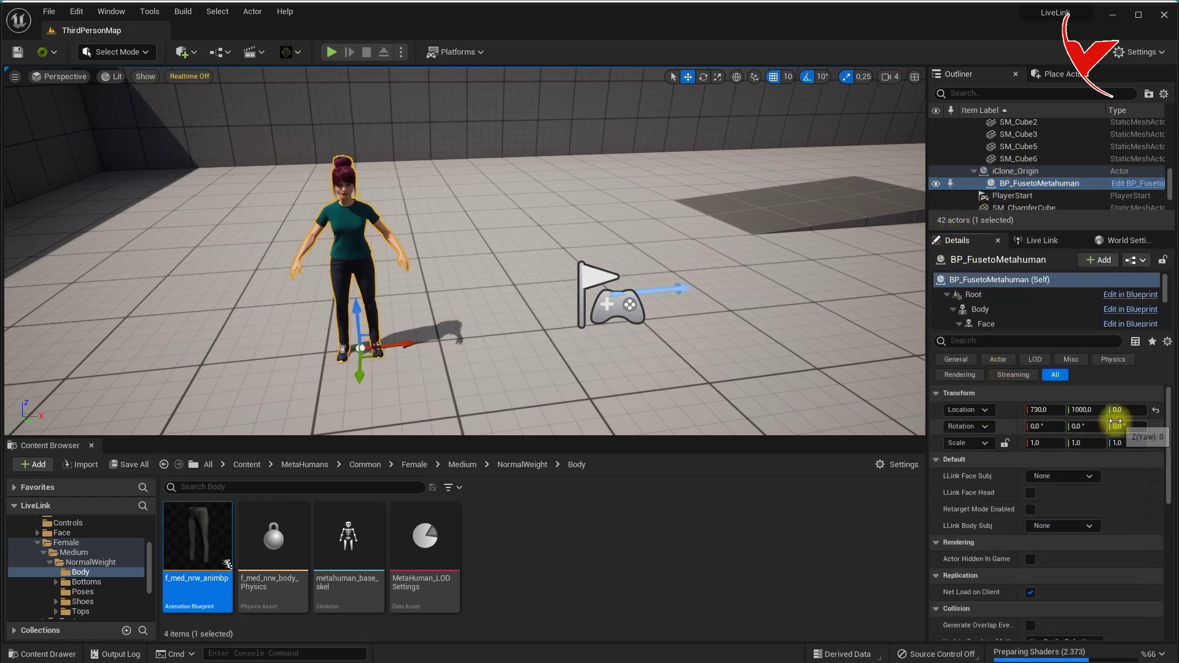
pyautogui.click(1156, 412)
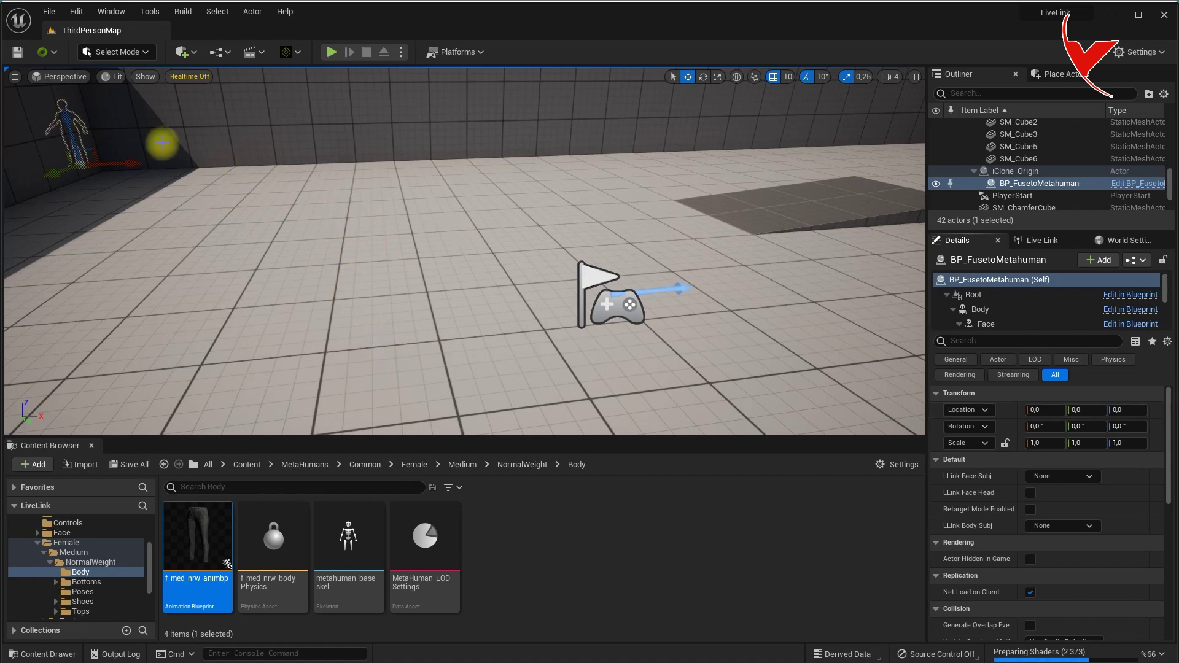
# Move iClone_Origin to about X 830, Y 880 and PlayerStart aside to about X 1160, Y 1110.
pyautogui.click(1015, 171)
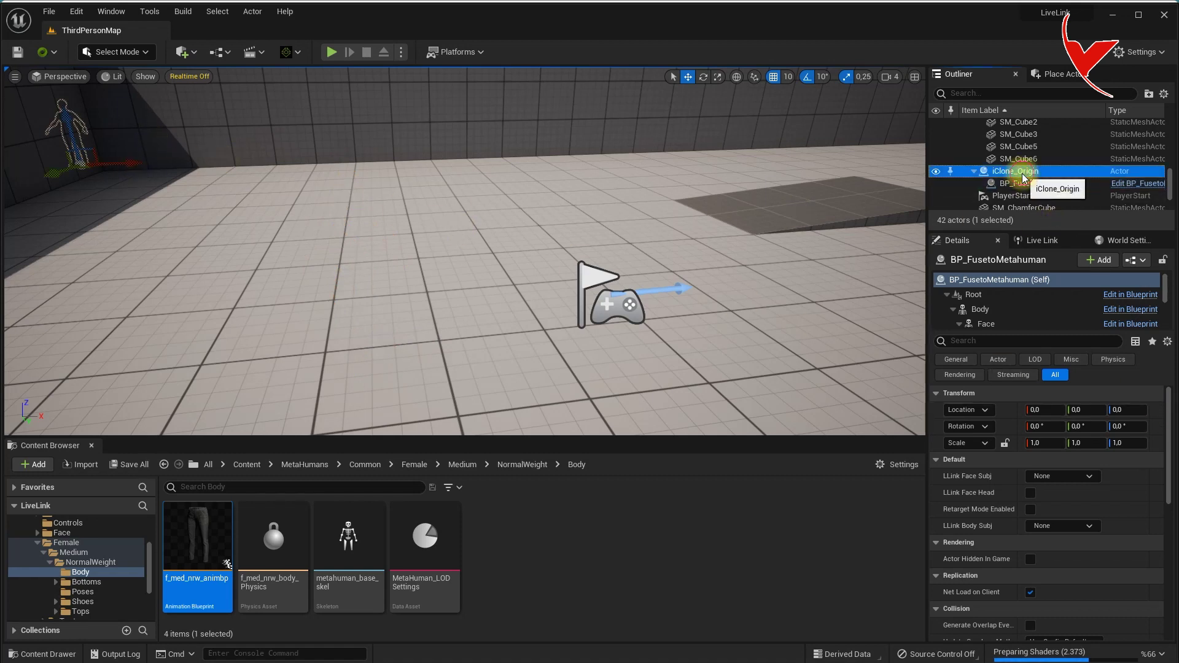
pyautogui.moveTo(124, 163); pyautogui.dragTo(492, 293)
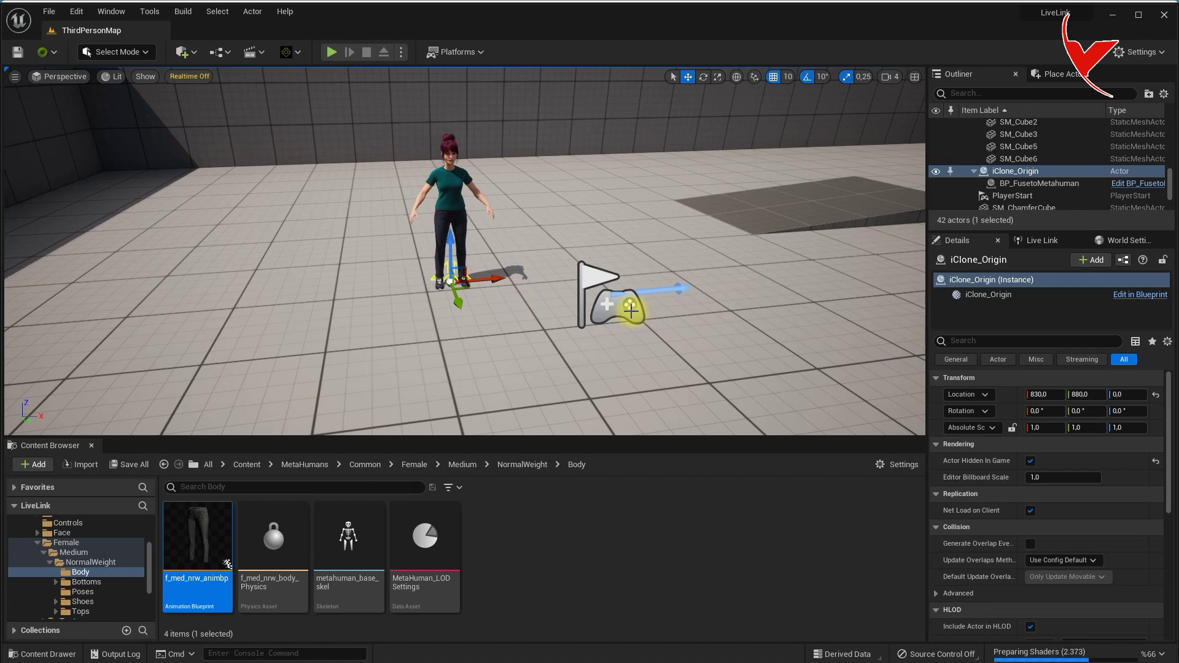
pyautogui.click(629, 304)
pyautogui.moveTo(629, 304); pyautogui.dragTo(921, 280)
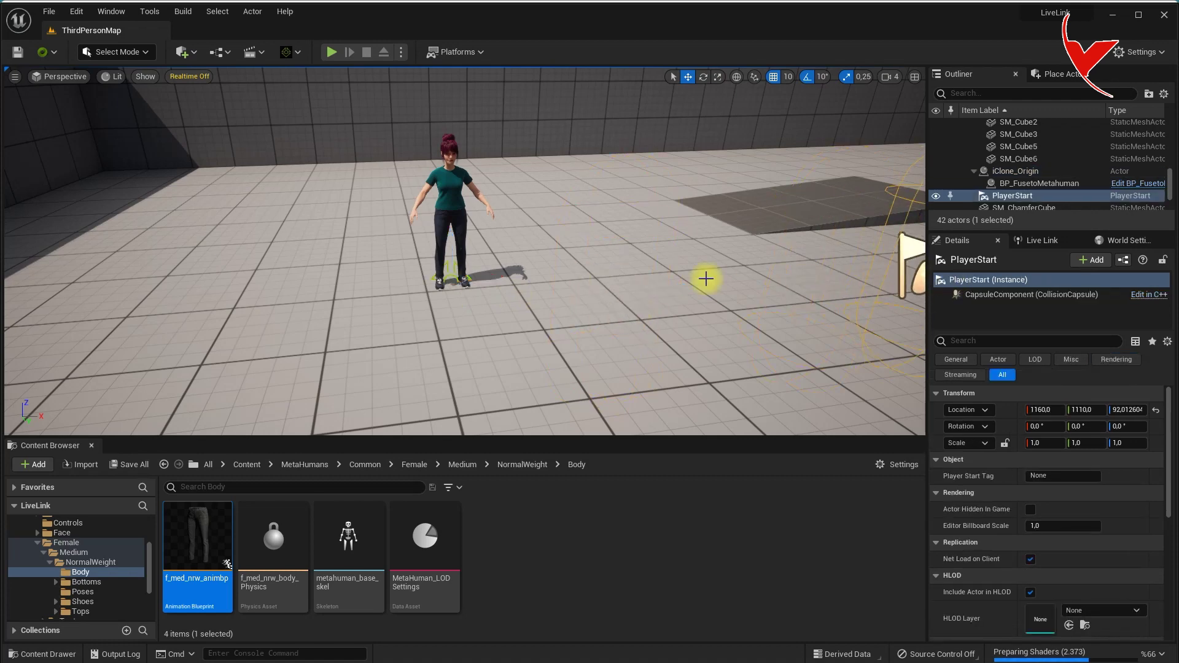
# Activate the link in iClone 8, return to the Unreal Editor and select the f_med_nrw subject in Live Link.
pyautogui.click(1109, 16)
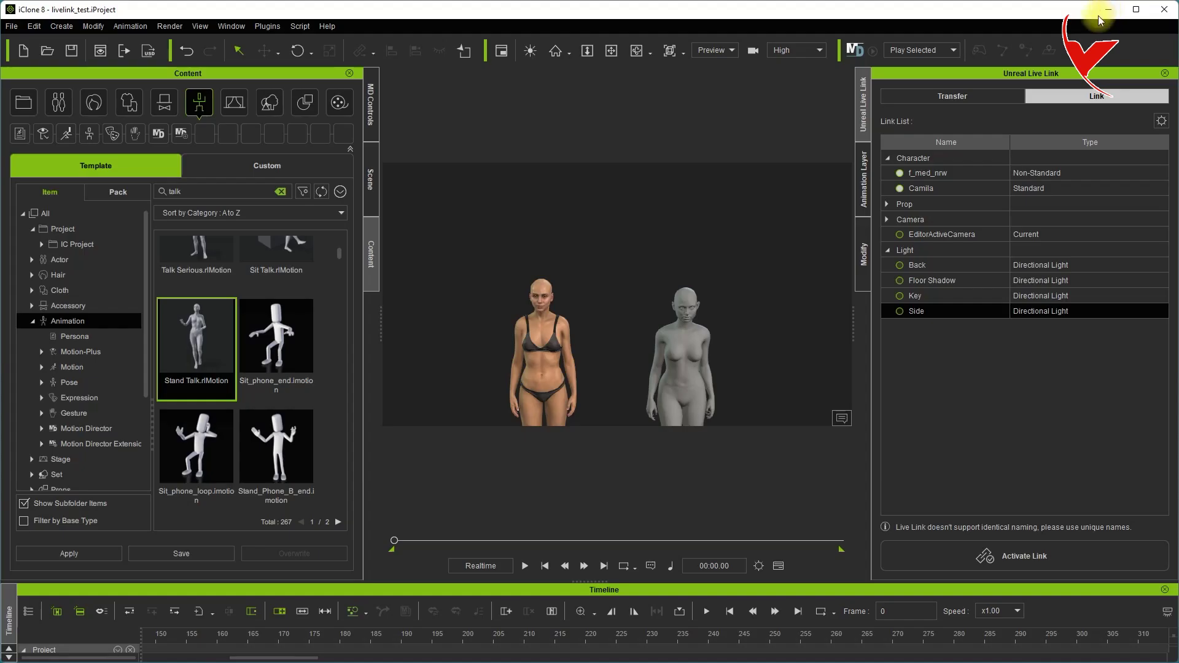
pyautogui.click(1030, 554)
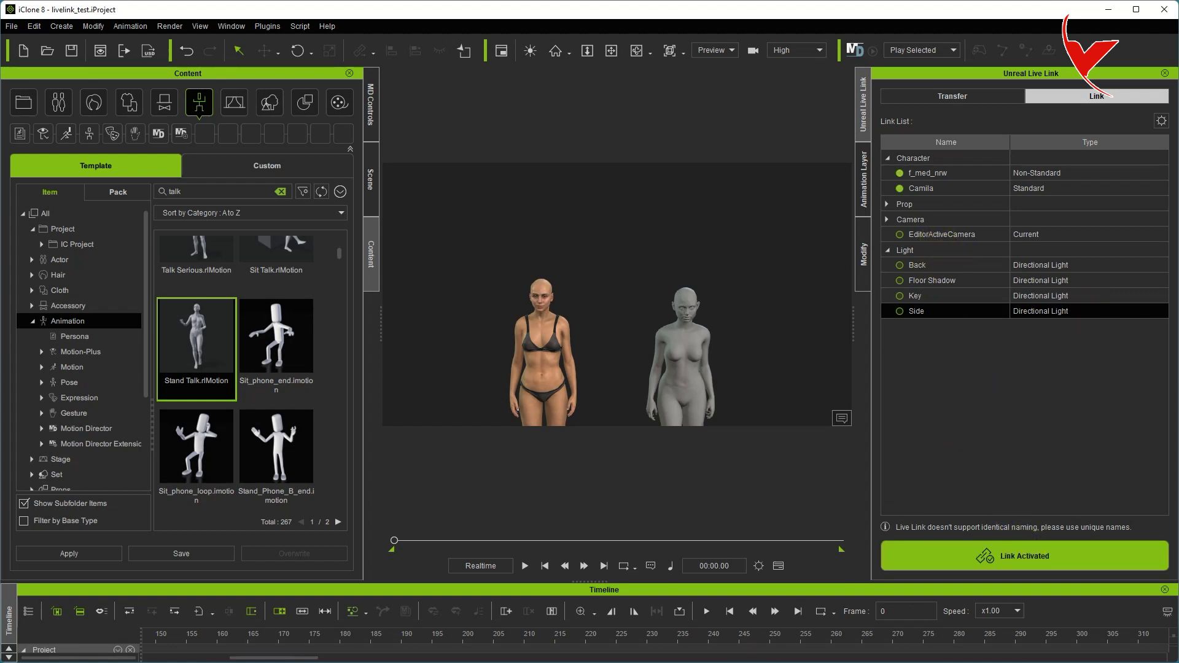
pyautogui.hotkey('alt', 'Tab')
pyautogui.click(1042, 240)
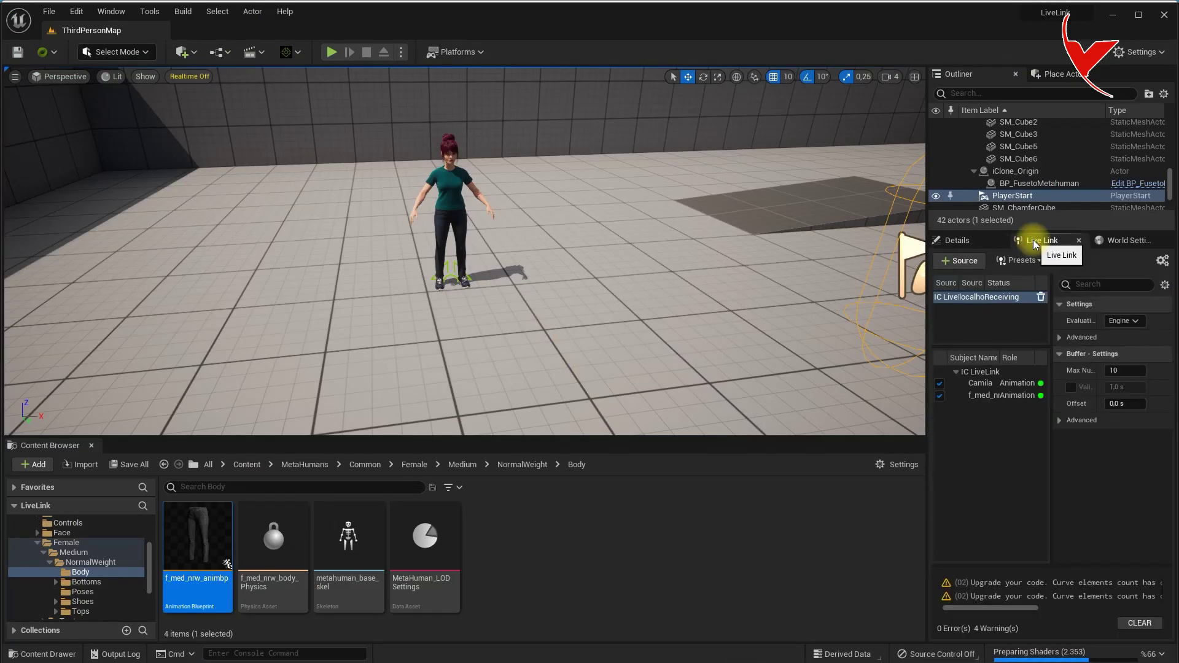
pyautogui.click(989, 396)
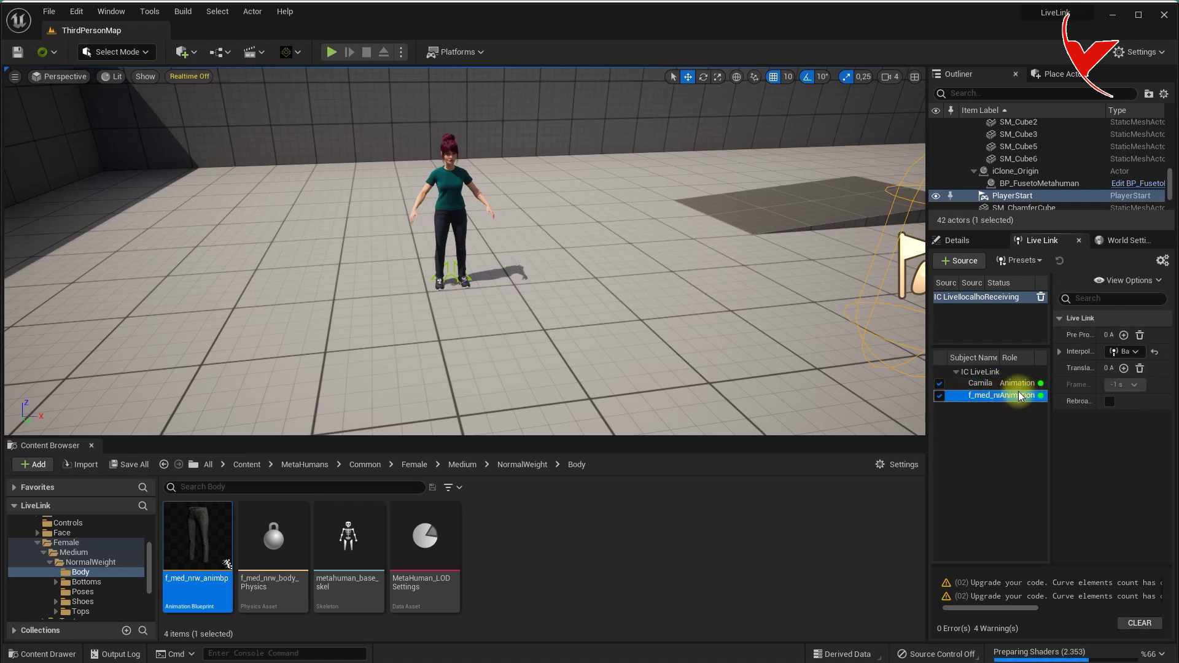
# Set the LLink Body Subj of the BP_FusetoMetahuman actor to f_med_nrw.
pyautogui.click(1032, 185)
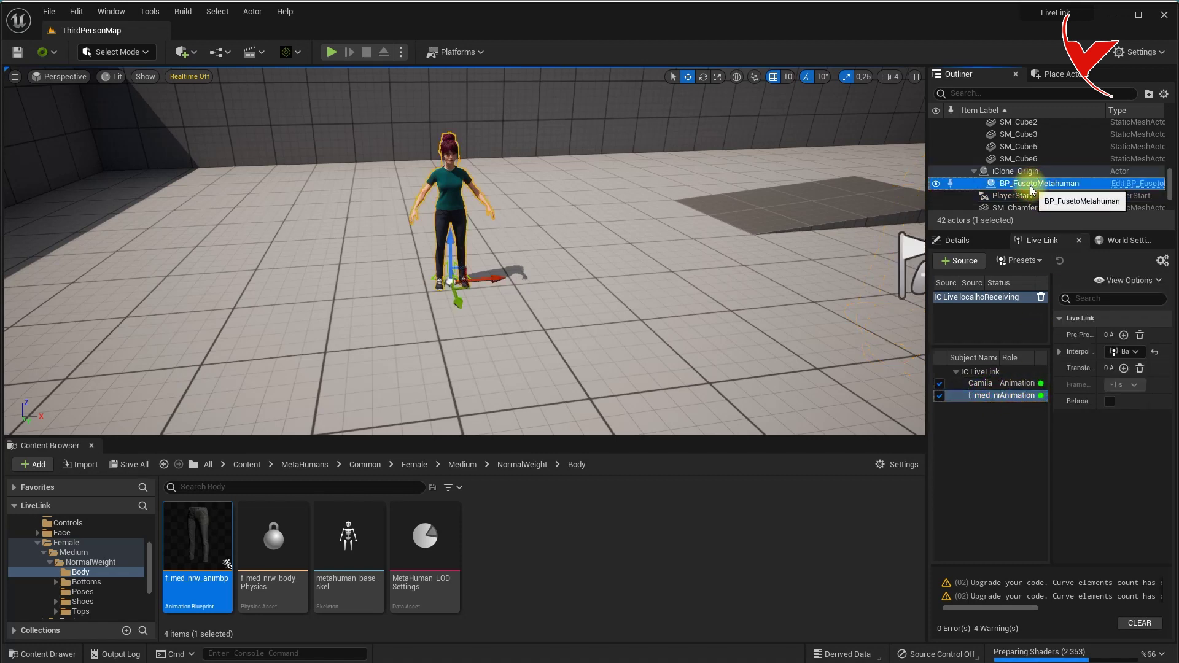
pyautogui.click(955, 242)
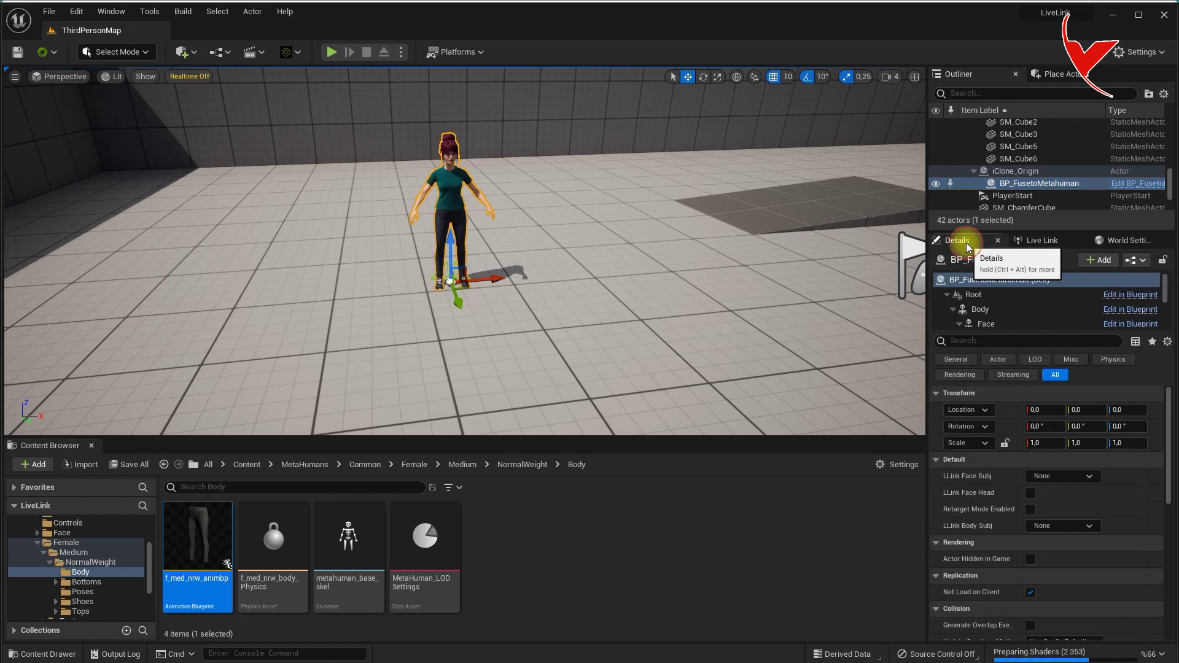
pyautogui.moveTo(1169, 423); pyautogui.dragTo(1166, 463)
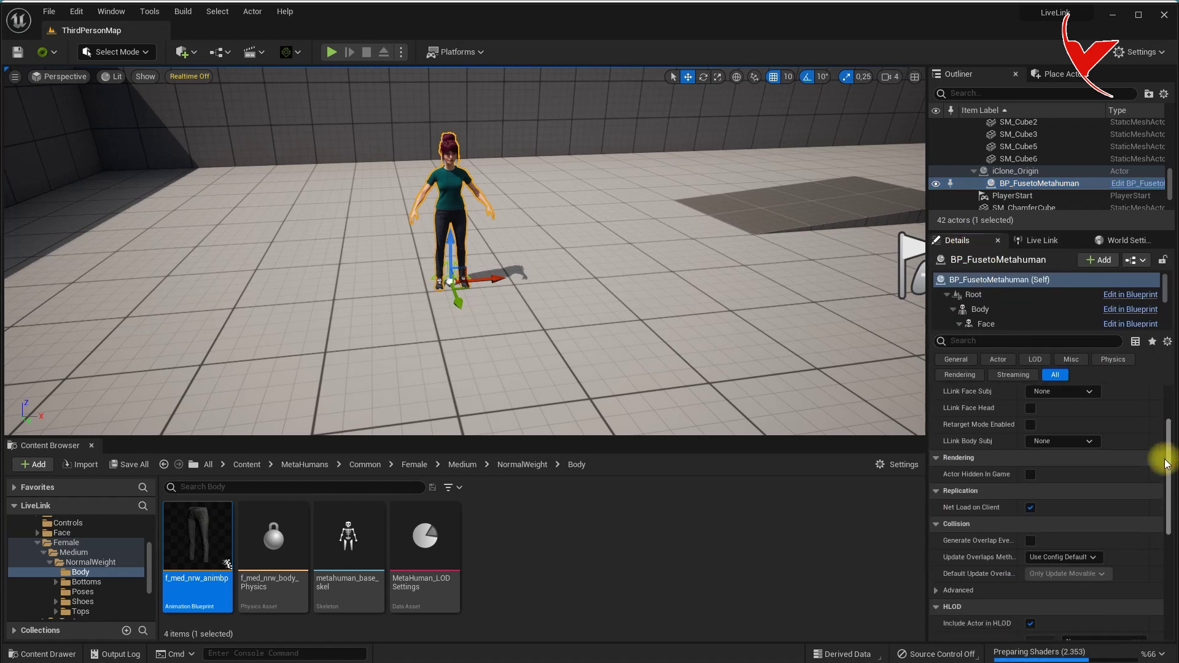
pyautogui.click(1090, 441)
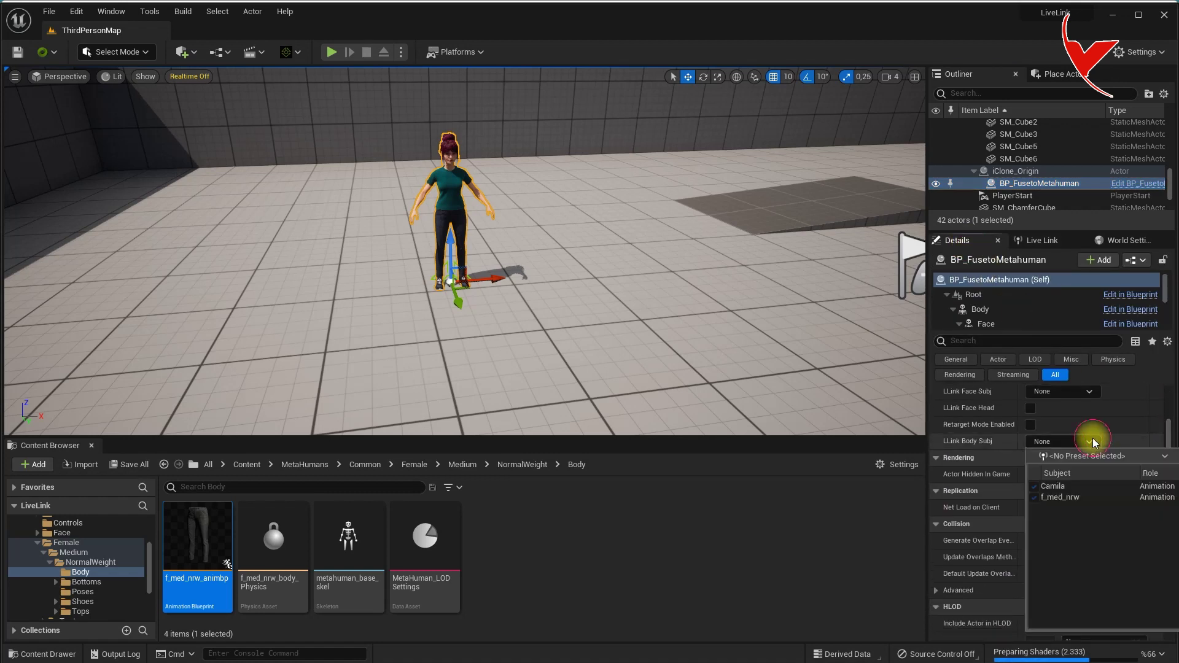
pyautogui.click(1060, 497)
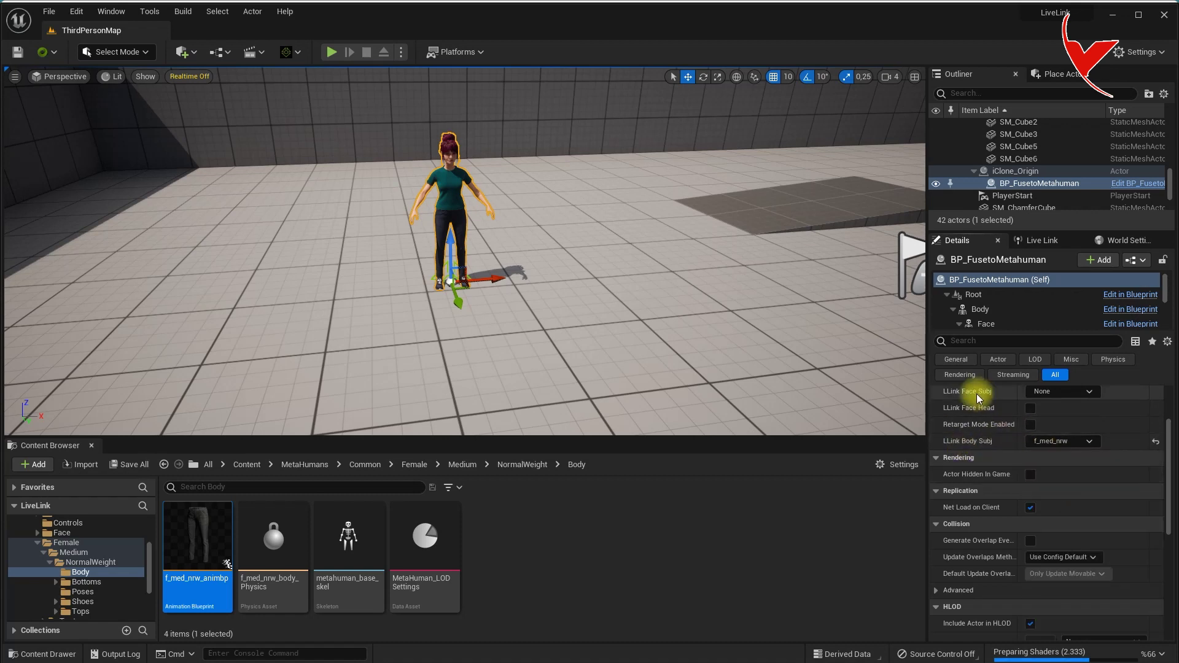
# Set the actor's LLink Face Subj to Camila and enable LLink Face Head.
pyautogui.click(1090, 391)
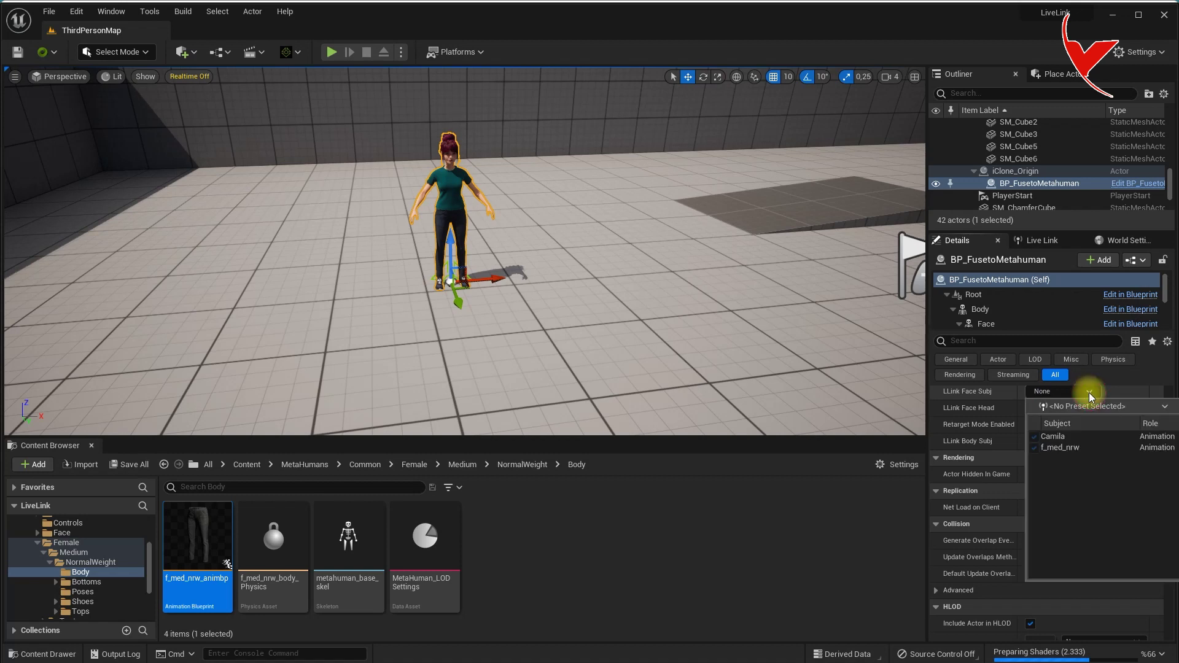
pyautogui.click(1063, 437)
pyautogui.click(1030, 409)
# Switch to iClone 8 and place its window beside the Unreal viewport so both characters can be watched.
pyautogui.moveTo(582, 288); pyautogui.dragTo(582, 289)
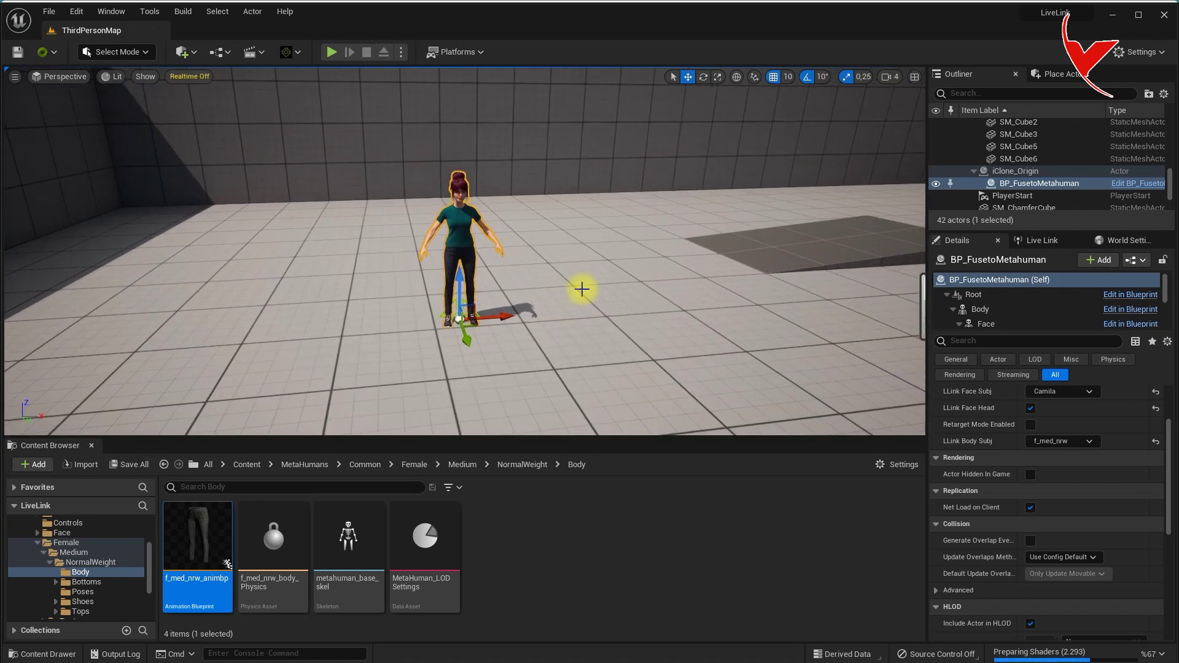
pyautogui.moveTo(500, 224); pyautogui.dragTo(420, 270, button='right')
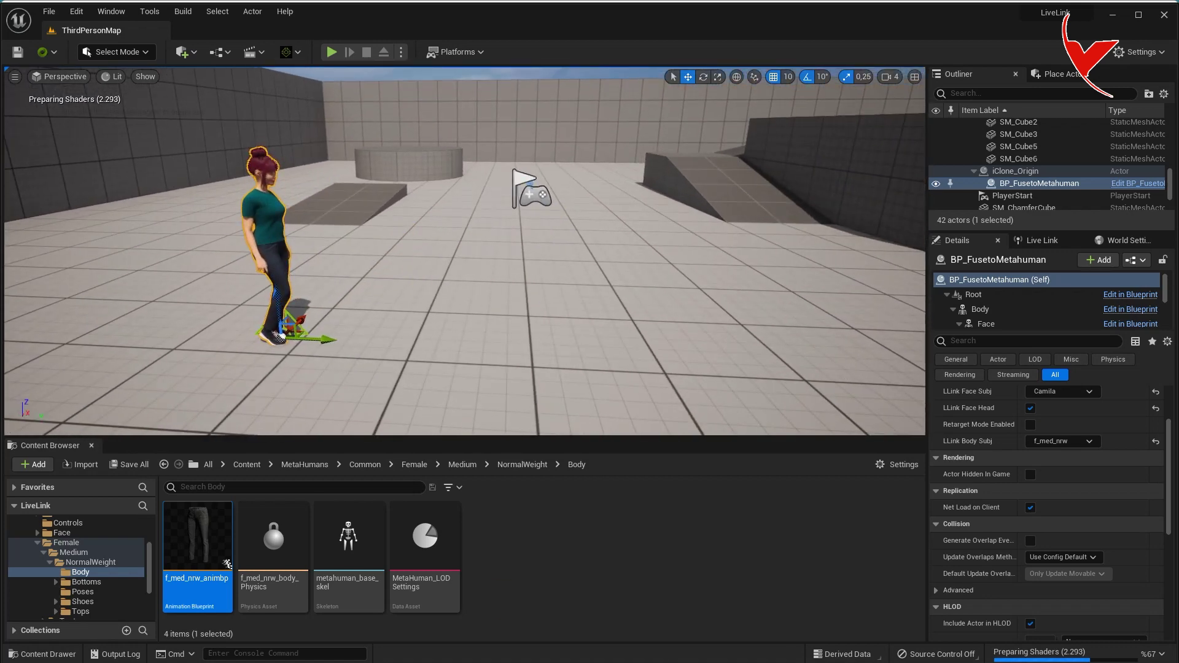
pyautogui.hotkey('alt', 'Tab')
pyautogui.moveTo(368, 13); pyautogui.dragTo(888, 17)
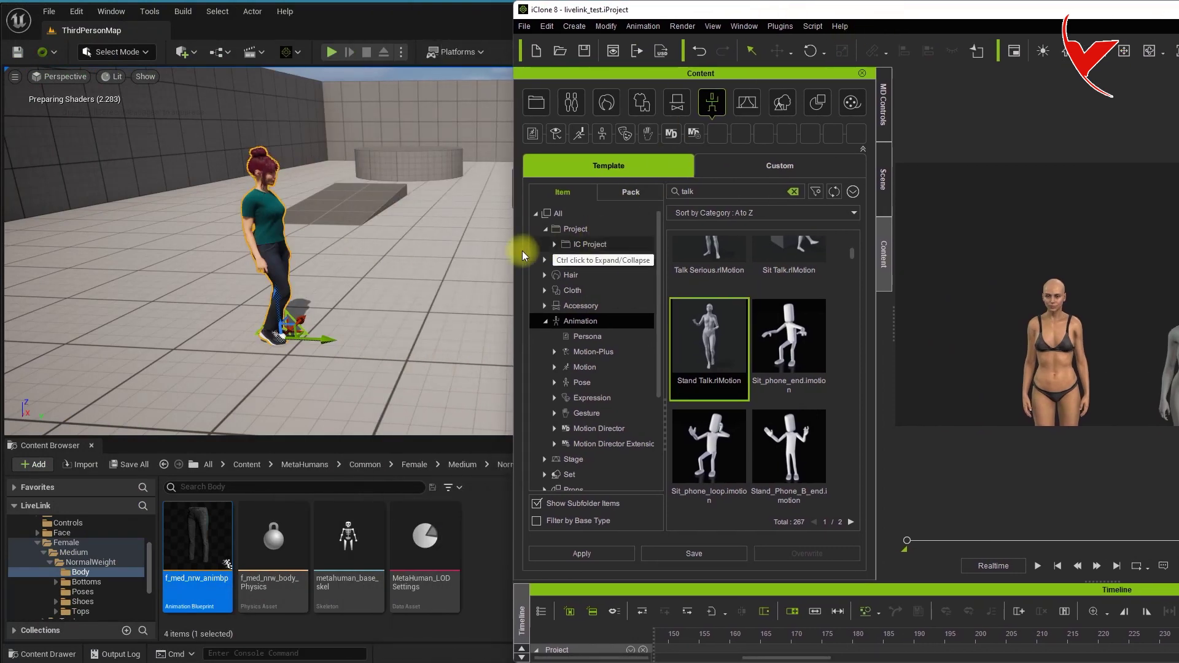
pyautogui.moveTo(512, 254); pyautogui.dragTo(771, 254)
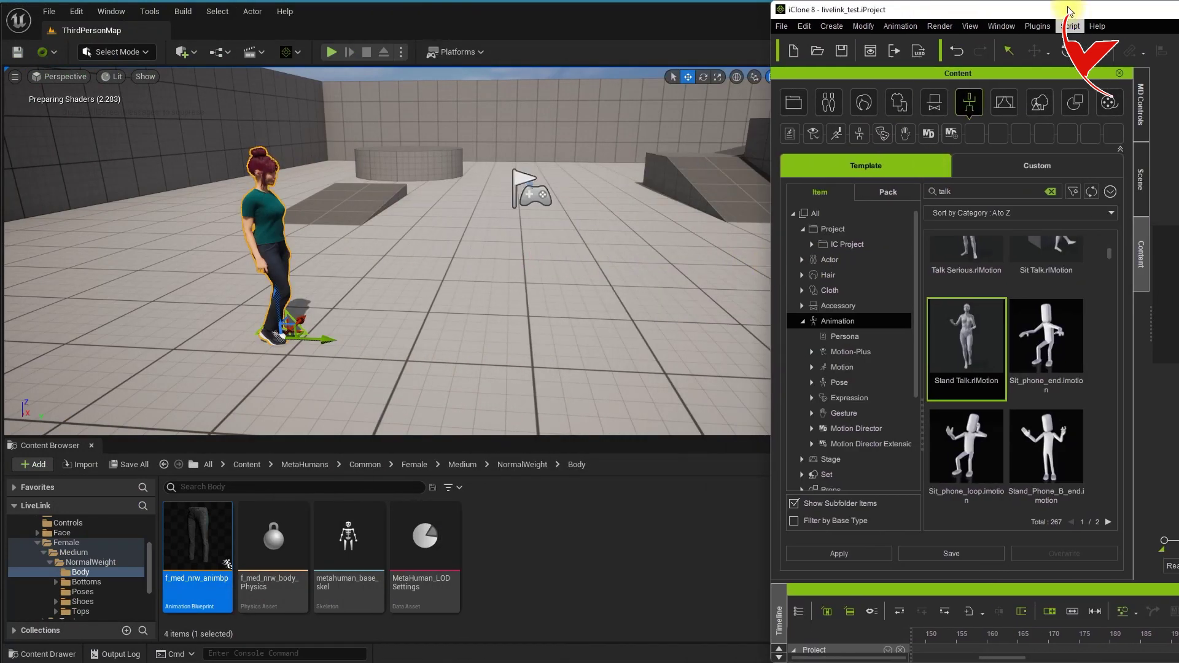
pyautogui.moveTo(1051, 11); pyautogui.dragTo(817, 16)
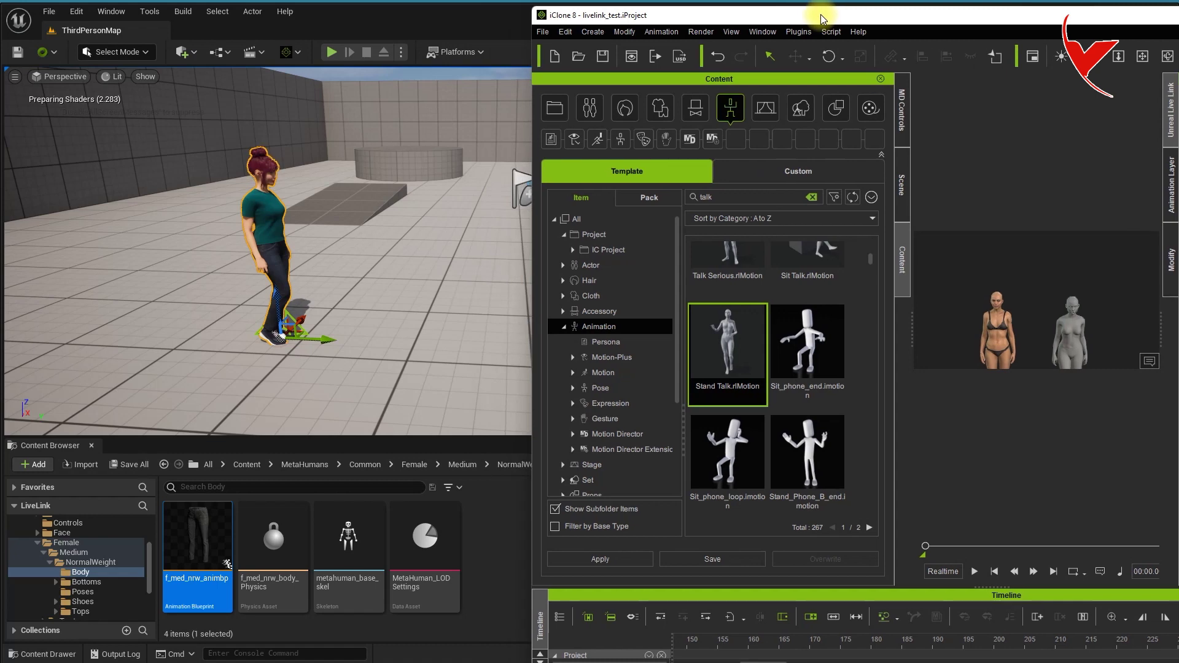
# Play the iClone animation, examine the MetaHuman's body and face motion in the Unreal viewport, and rewind the animation to its start.
pyautogui.click(975, 571)
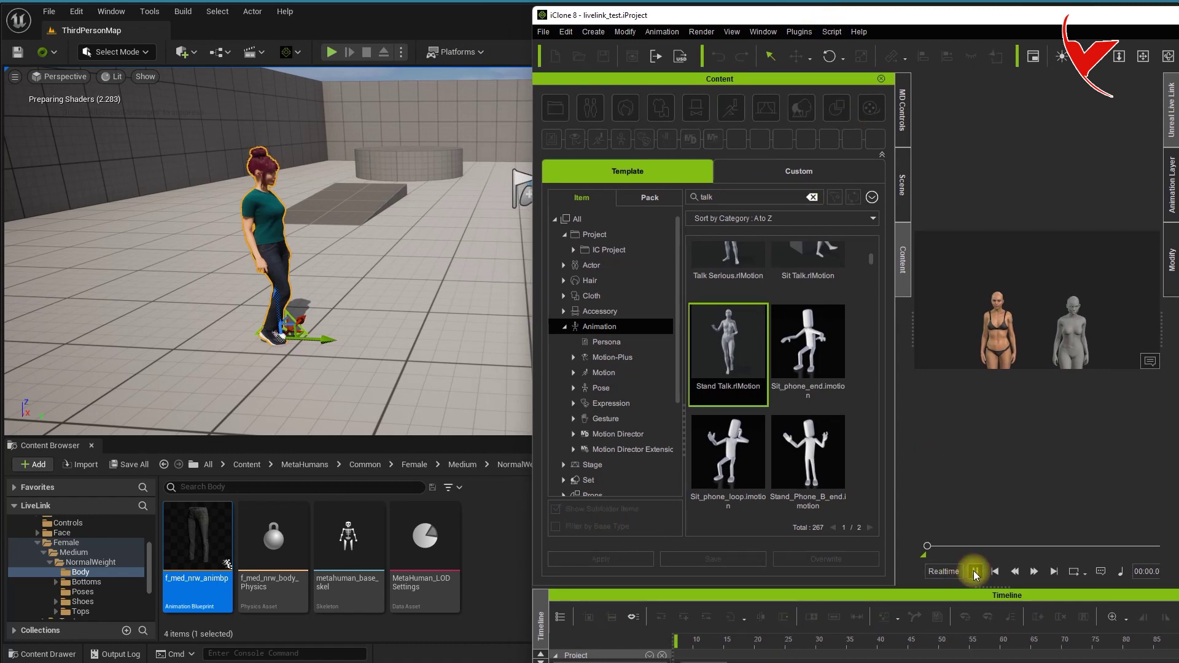
pyautogui.moveTo(445, 257); pyautogui.dragTo(296, 111, button='right')
pyautogui.click(343, 154)
pyautogui.press('w')
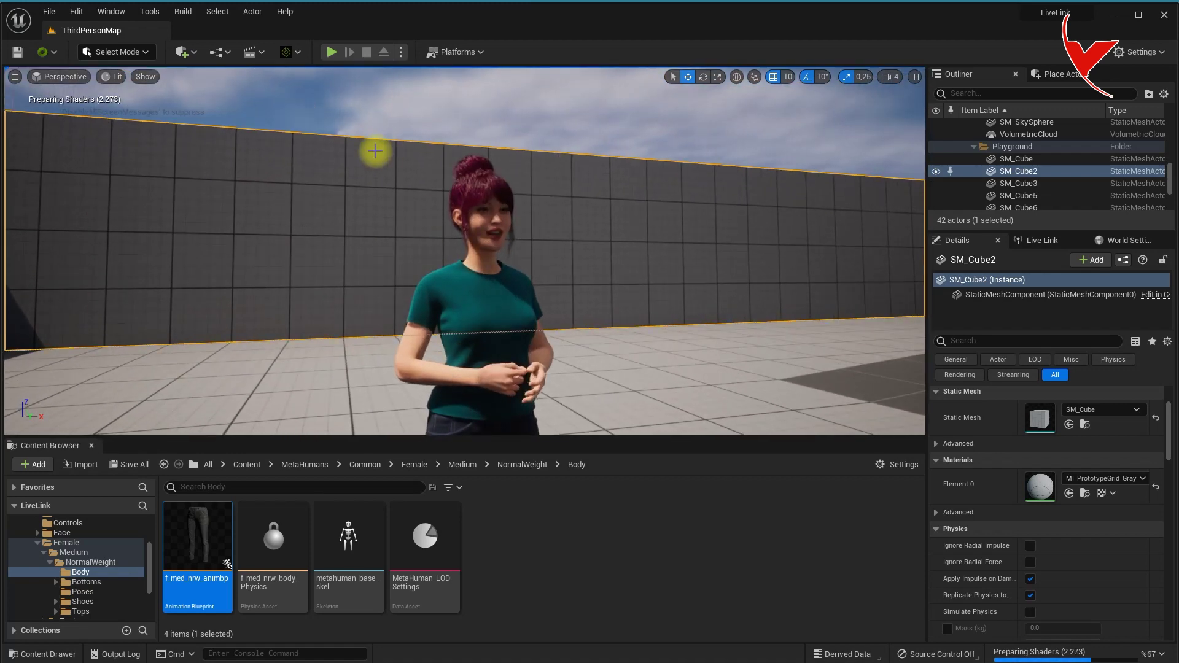
pyautogui.click(403, 95)
pyautogui.scroll(-5, 399, 131)
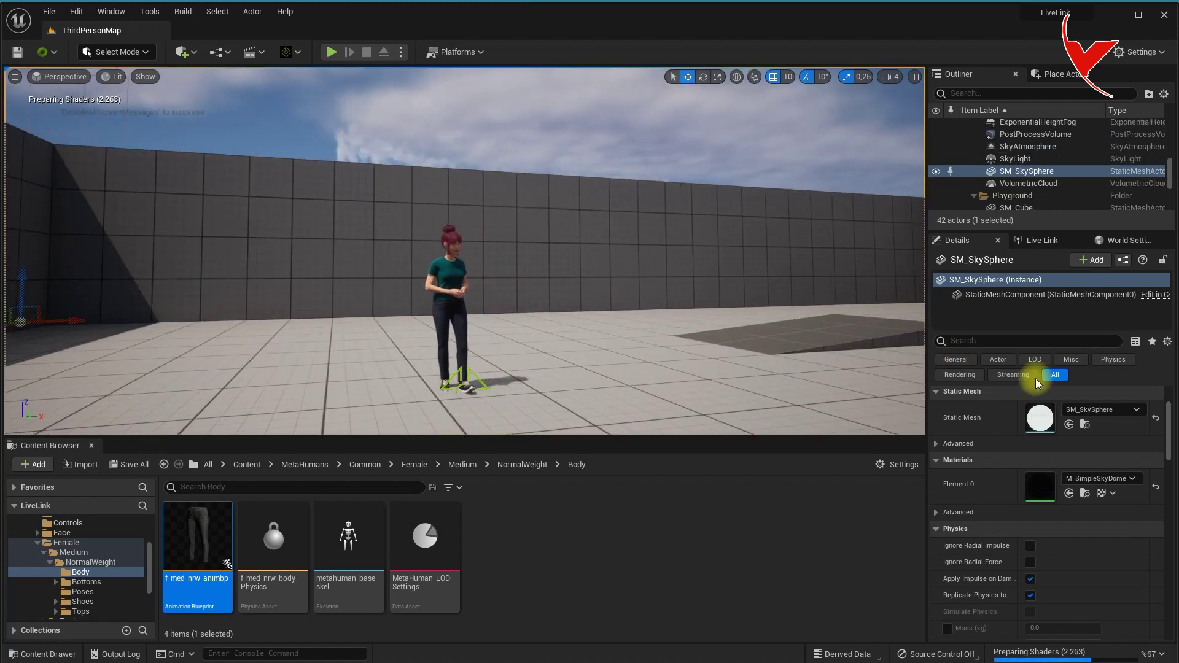
pyautogui.hotkey('alt', 'Tab')
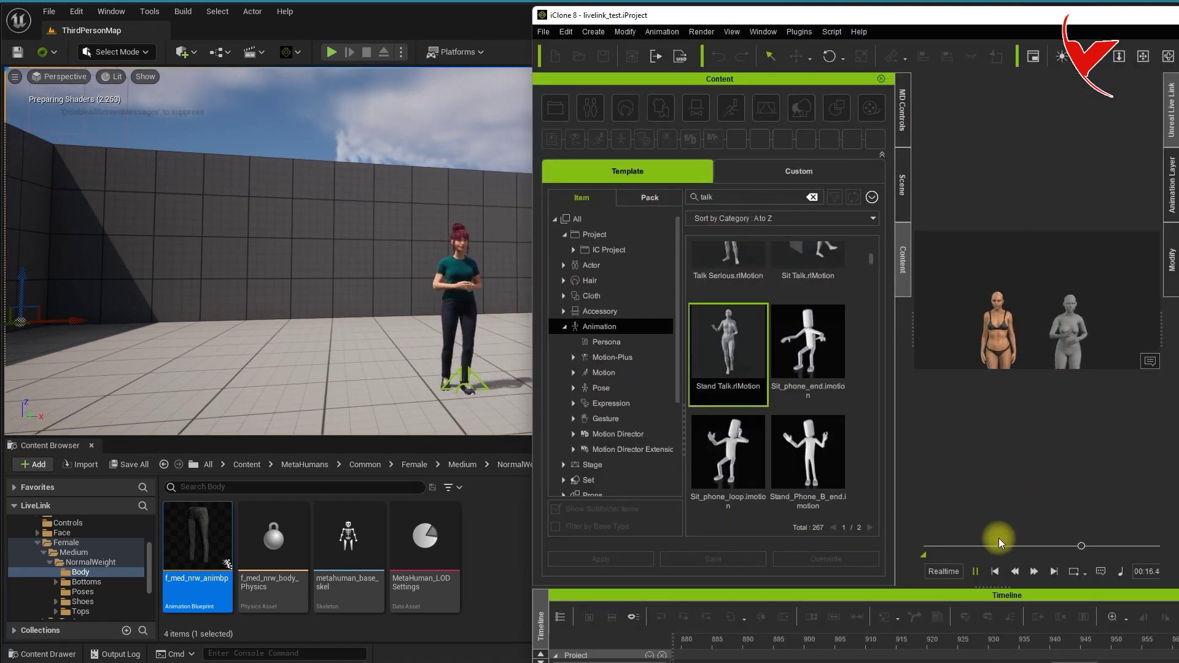
pyautogui.click(995, 571)
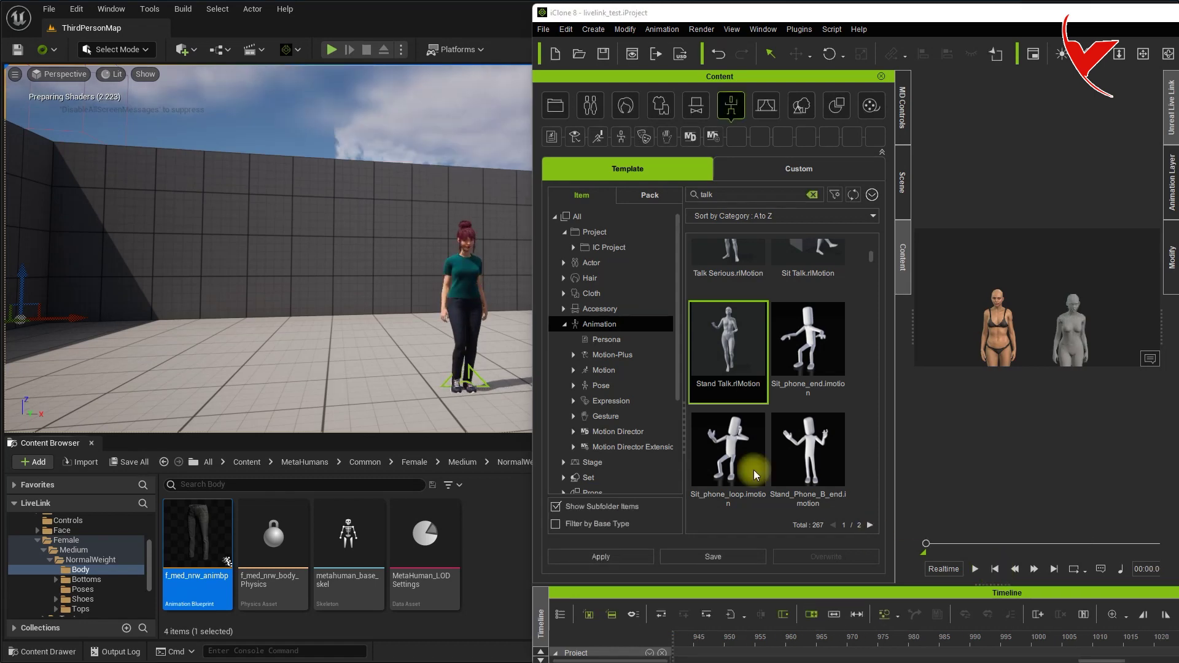
# Open Take Recorder in Unreal and add the BP_FusetoMetahuman actor as a recording source.
pyautogui.click(111, 9)
pyautogui.moveTo(137, 42)
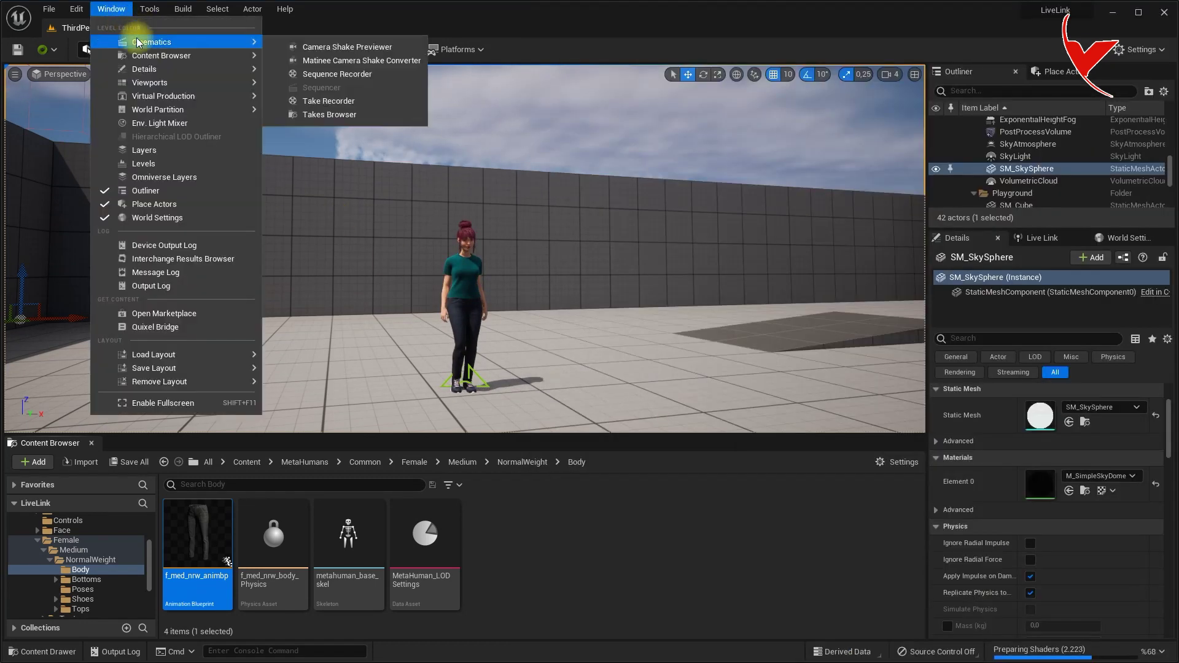
pyautogui.click(332, 100)
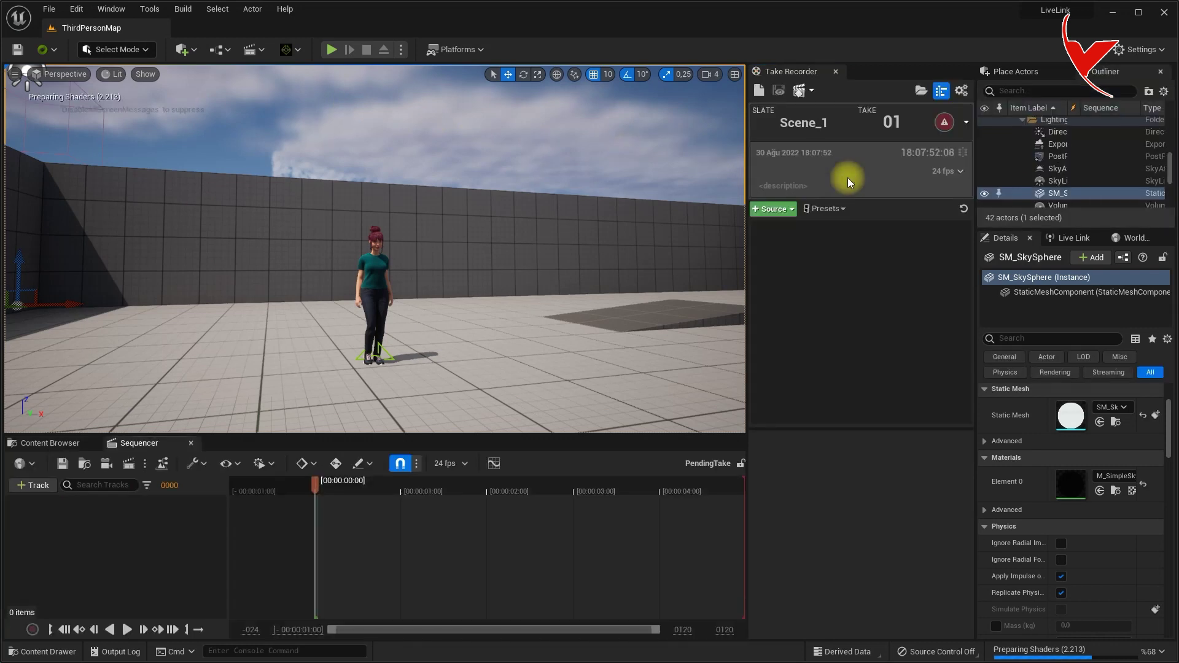
pyautogui.click(790, 215)
pyautogui.moveTo(829, 229)
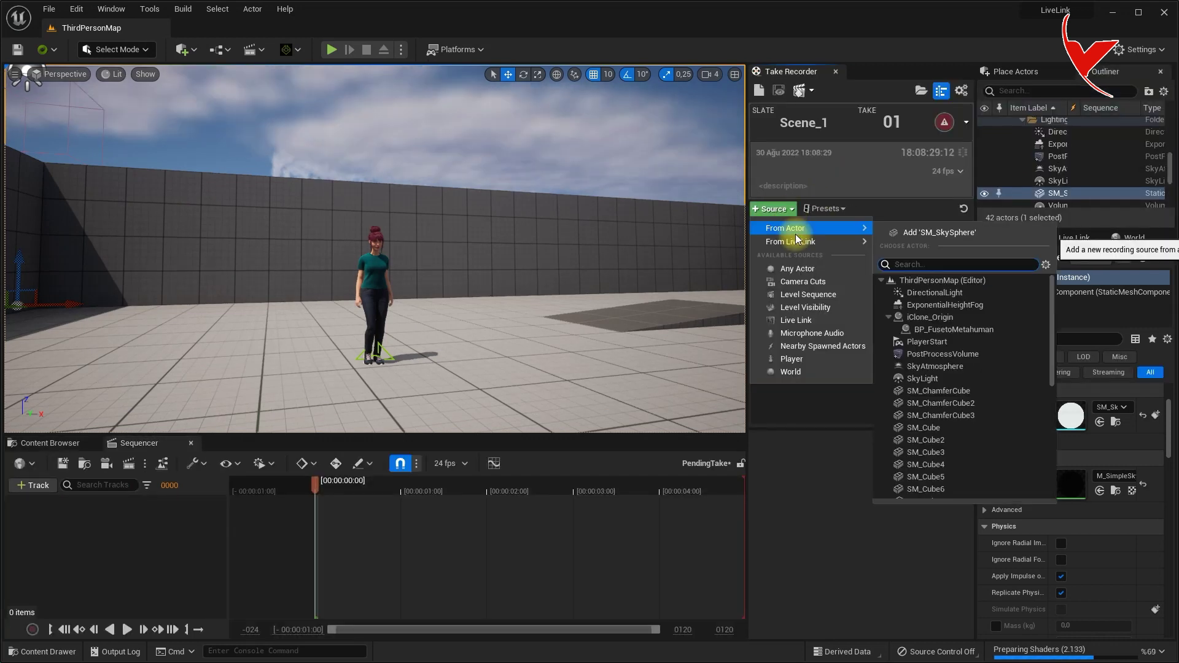
pyautogui.click(955, 330)
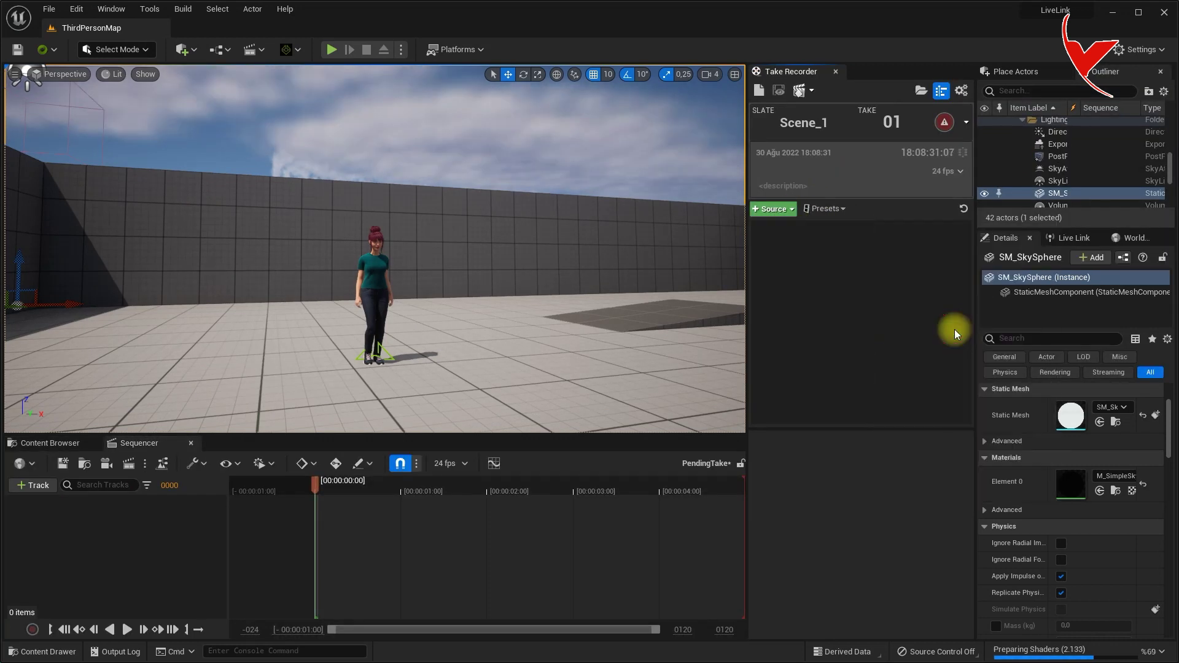
pyautogui.click(845, 253)
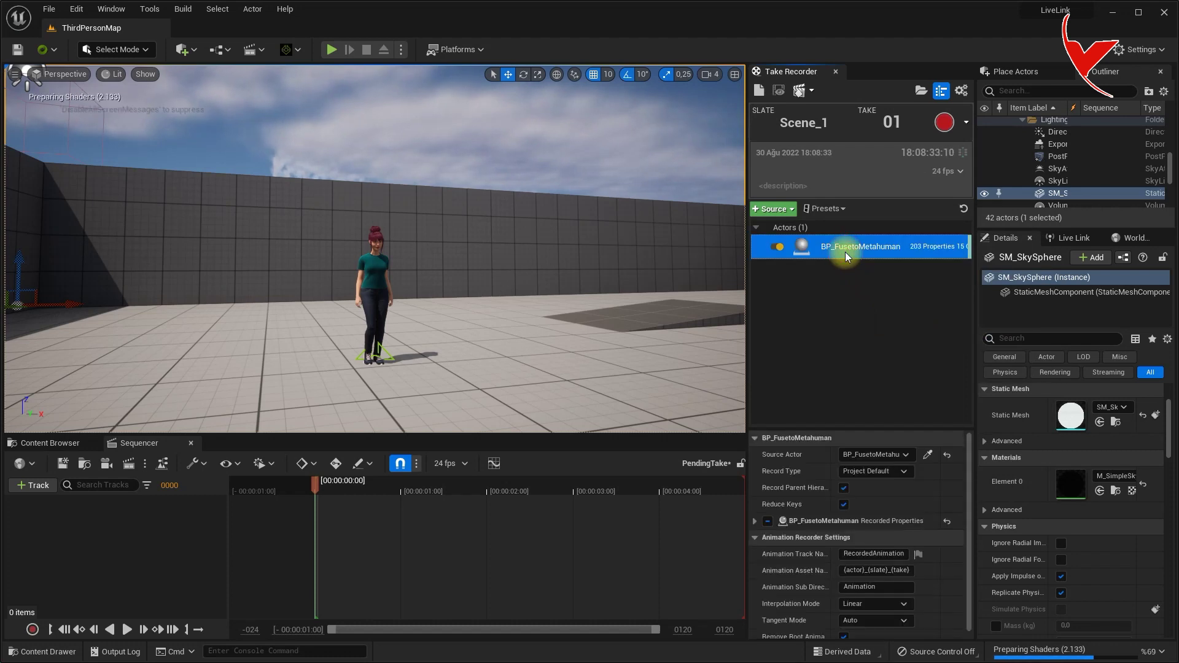
# Record take 01 of Scene_1 in Unreal while the animation plays in iClone 8, and stop the recording.
pyautogui.click(946, 126)
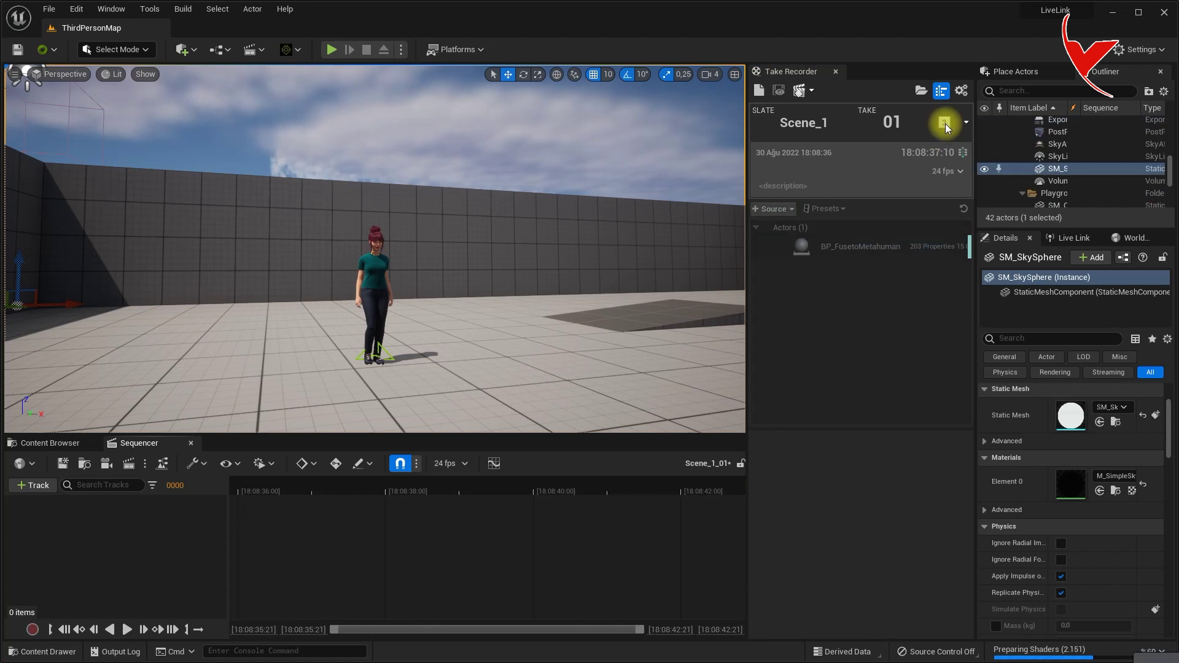
pyautogui.hotkey('alt', 'Tab')
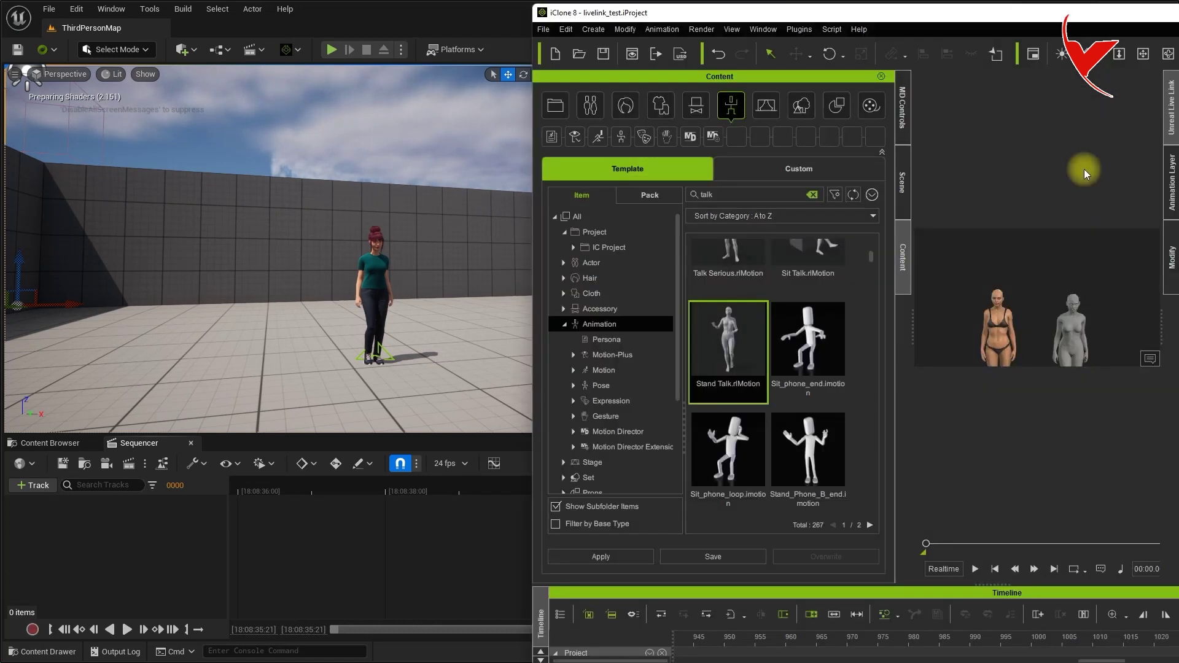
pyautogui.click(976, 569)
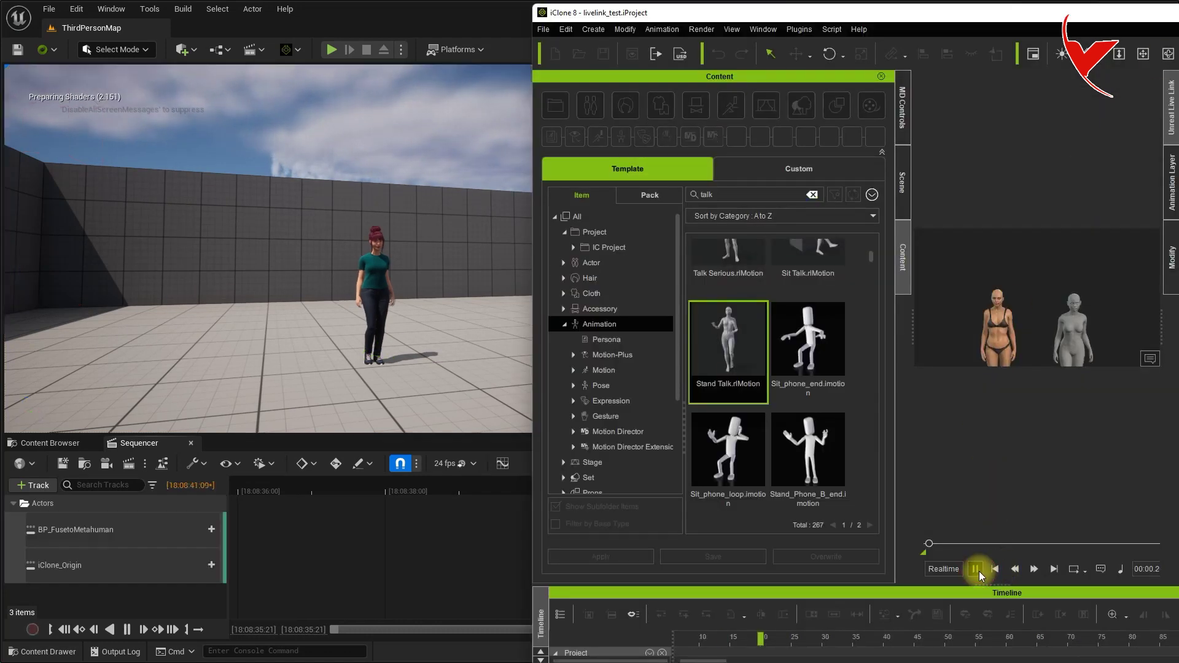
pyautogui.click(501, 23)
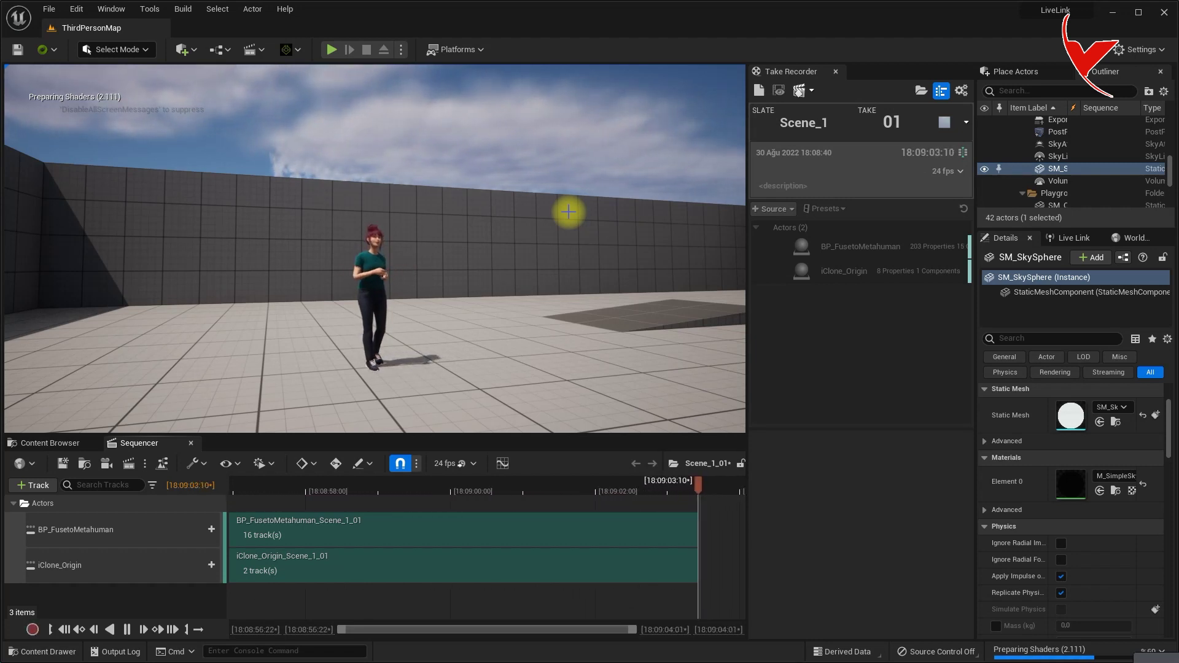
pyautogui.click(945, 124)
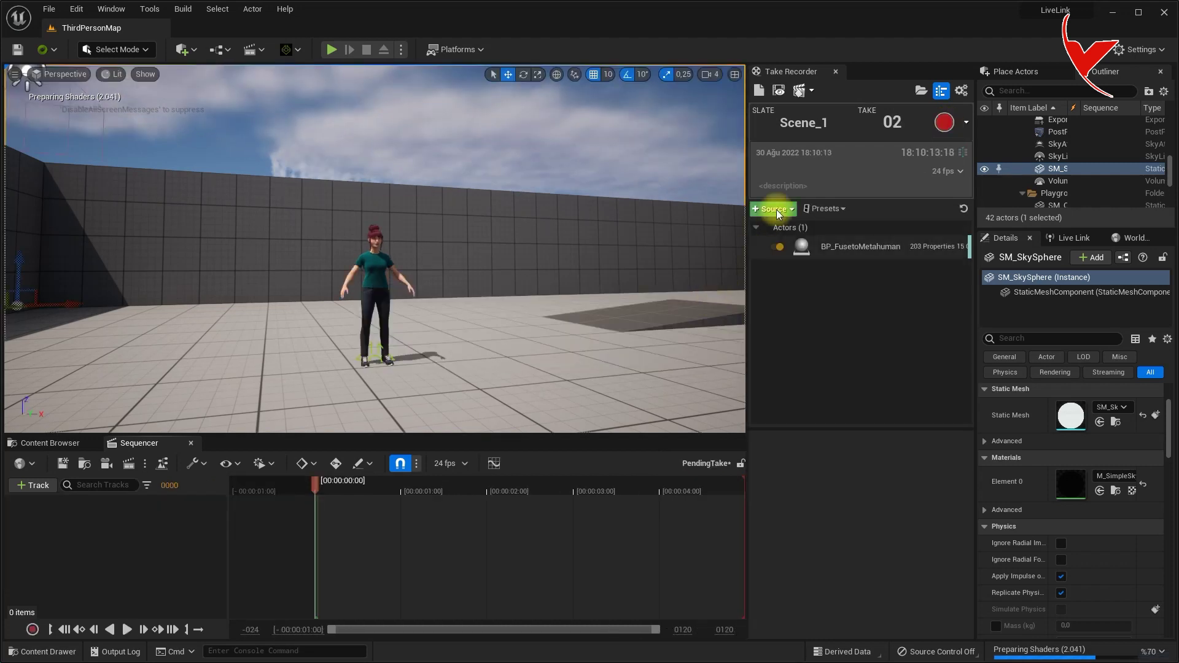
# Review the last take, close Take Recorder and open the recorded Scene_1_01 sequence from the Cinematics/Takes/2022-08-30 folder.
pyautogui.click(779, 91)
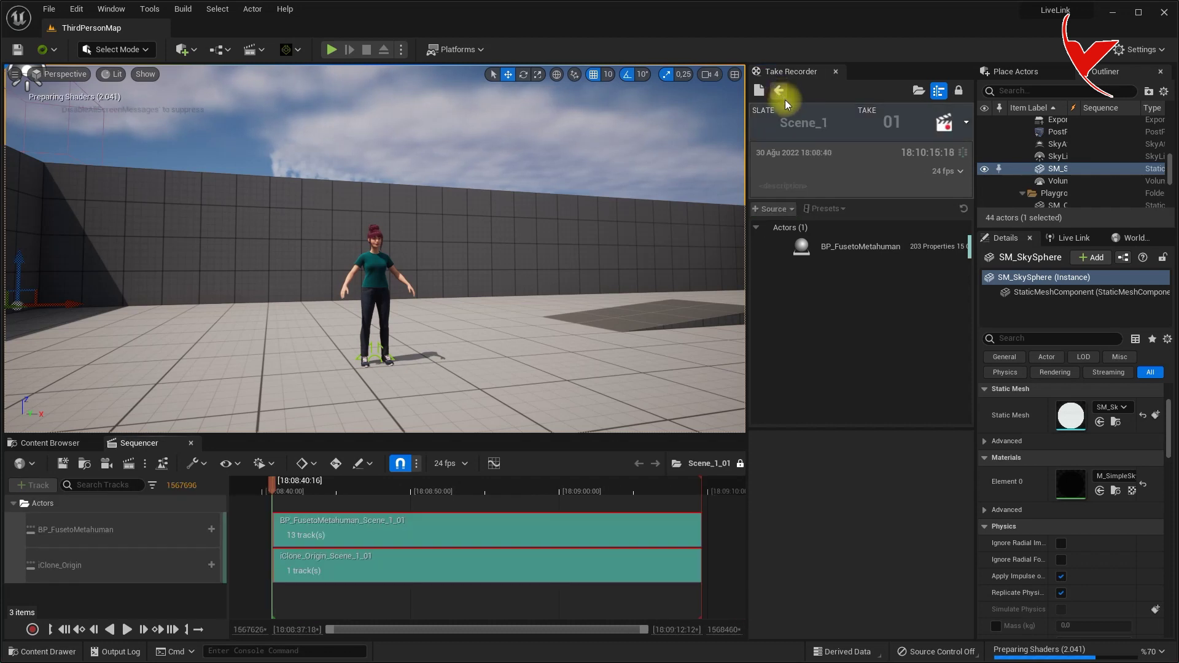
pyautogui.click(835, 72)
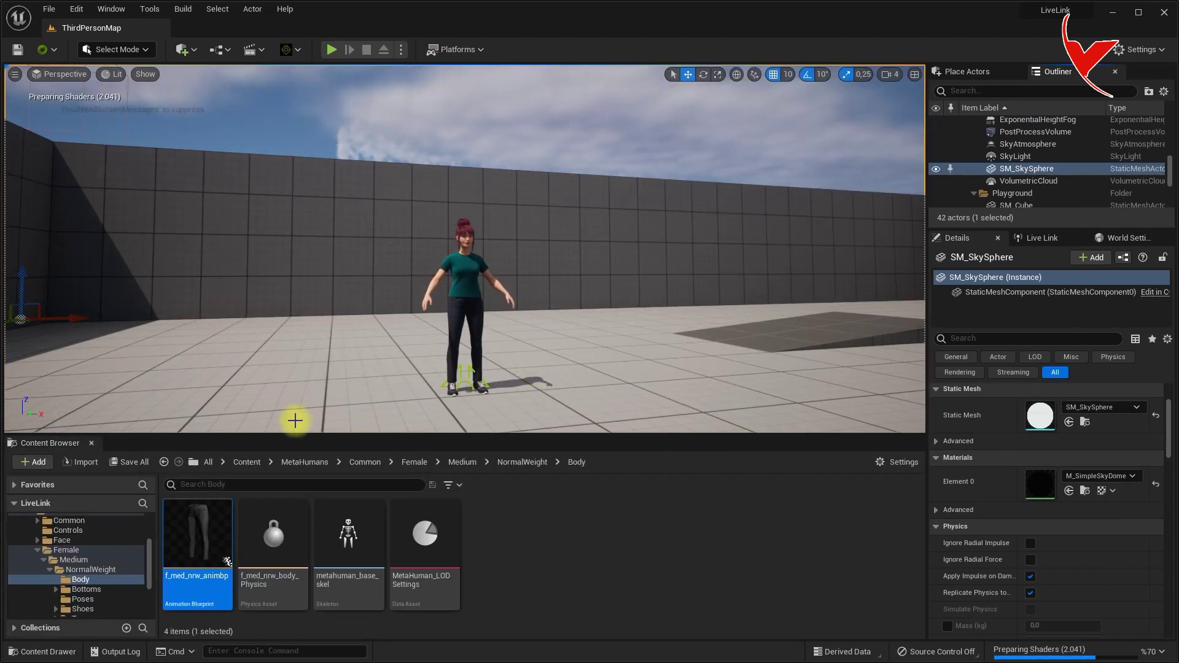
pyautogui.click(249, 464)
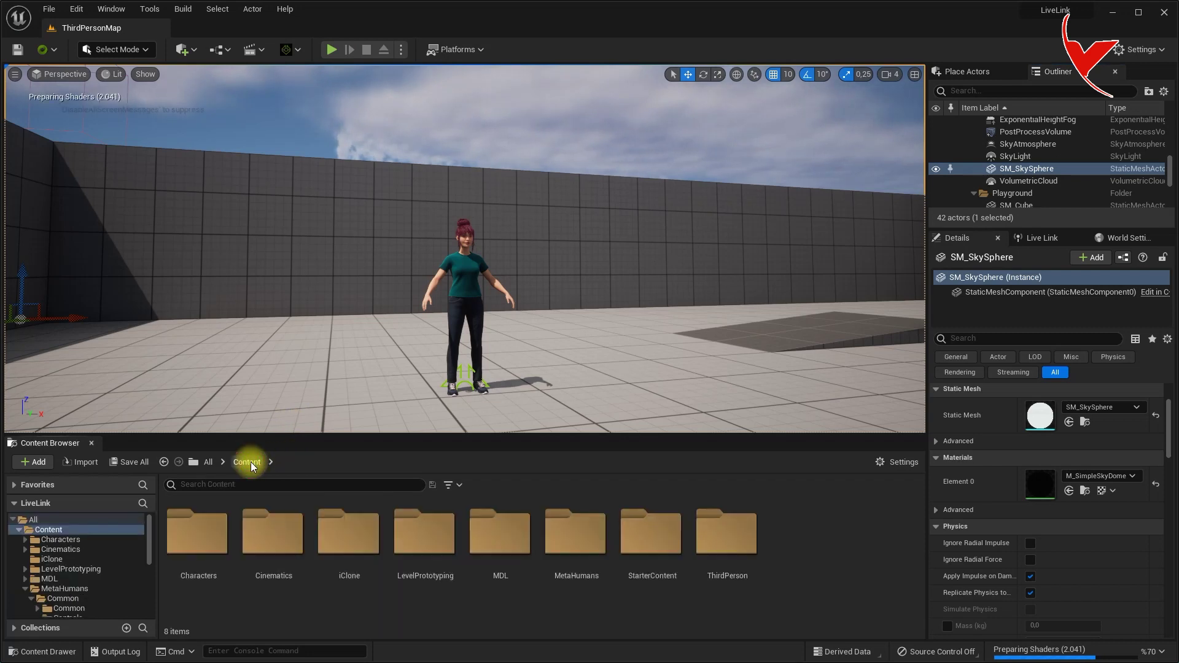
pyautogui.doubleClick(278, 533)
pyautogui.doubleClick(227, 542)
pyautogui.doubleClick(227, 543)
pyautogui.doubleClick(266, 548)
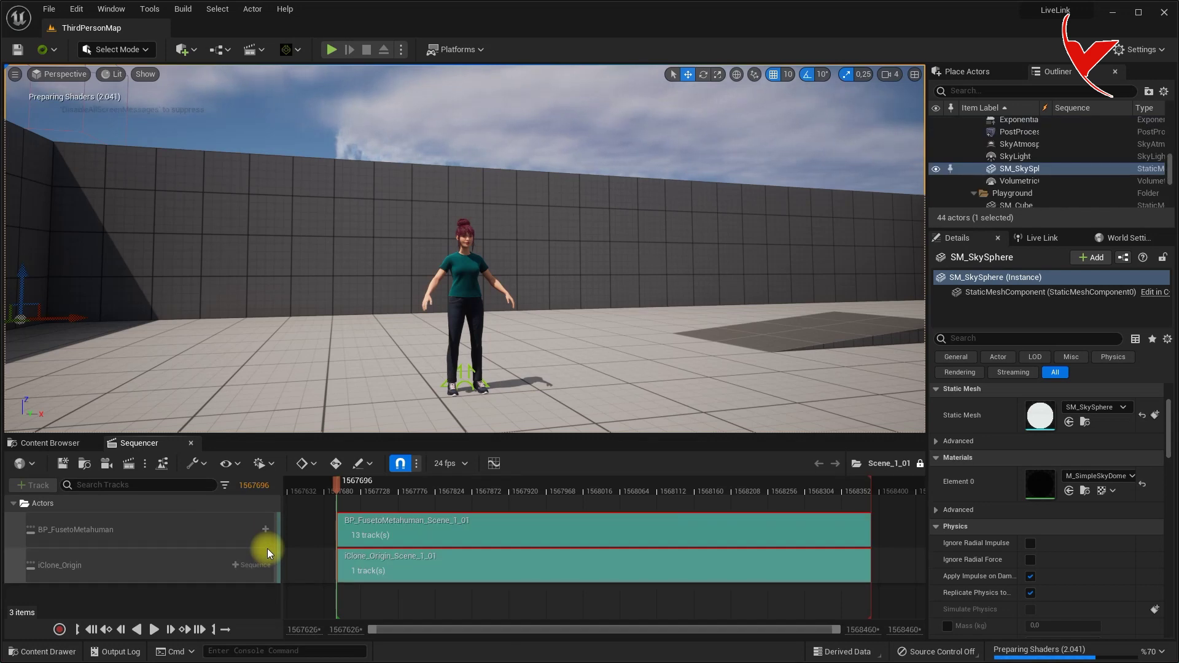
# Move the original BP_FusetoMetahuman away from its recorded copy, and delete it together with the original iClone_Origin.
pyautogui.click(469, 372)
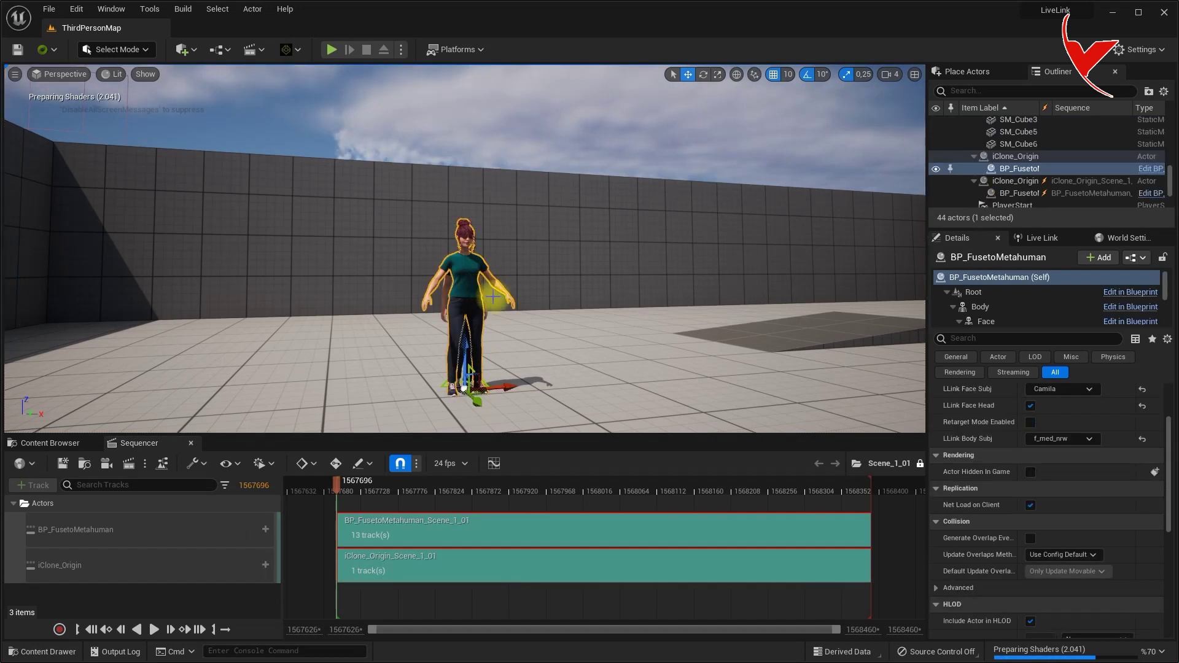
pyautogui.keyDown('alt'); pyautogui.moveTo(507, 383); pyautogui.dragTo(386, 395); pyautogui.keyUp('alt')
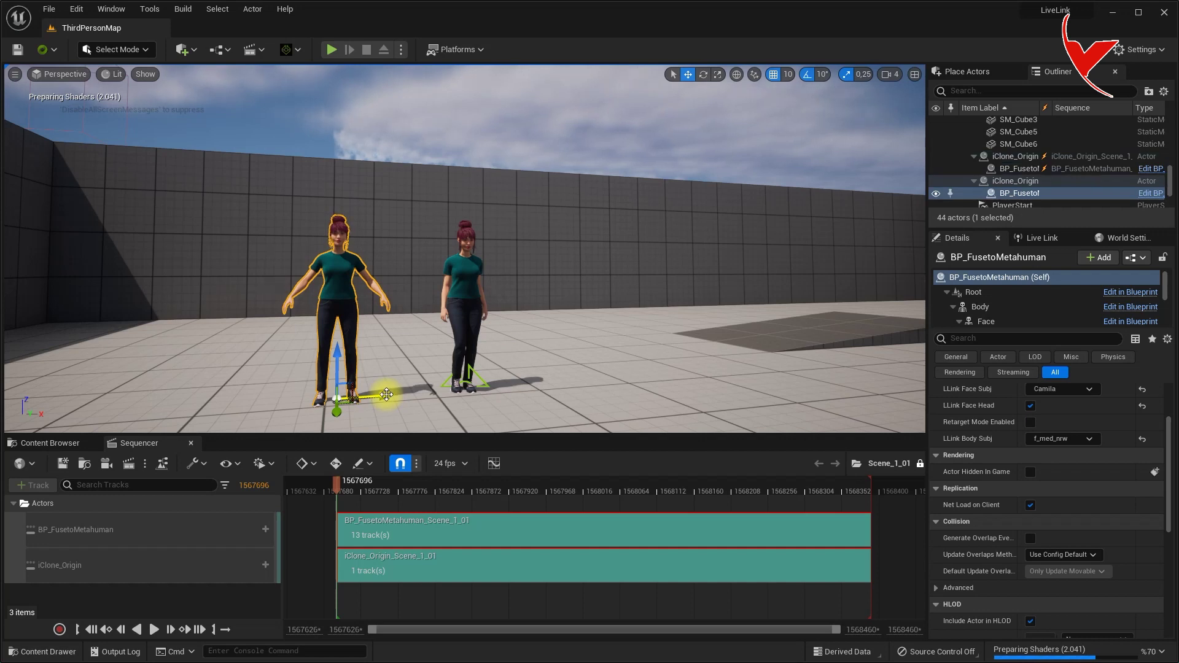
pyautogui.press('Delete')
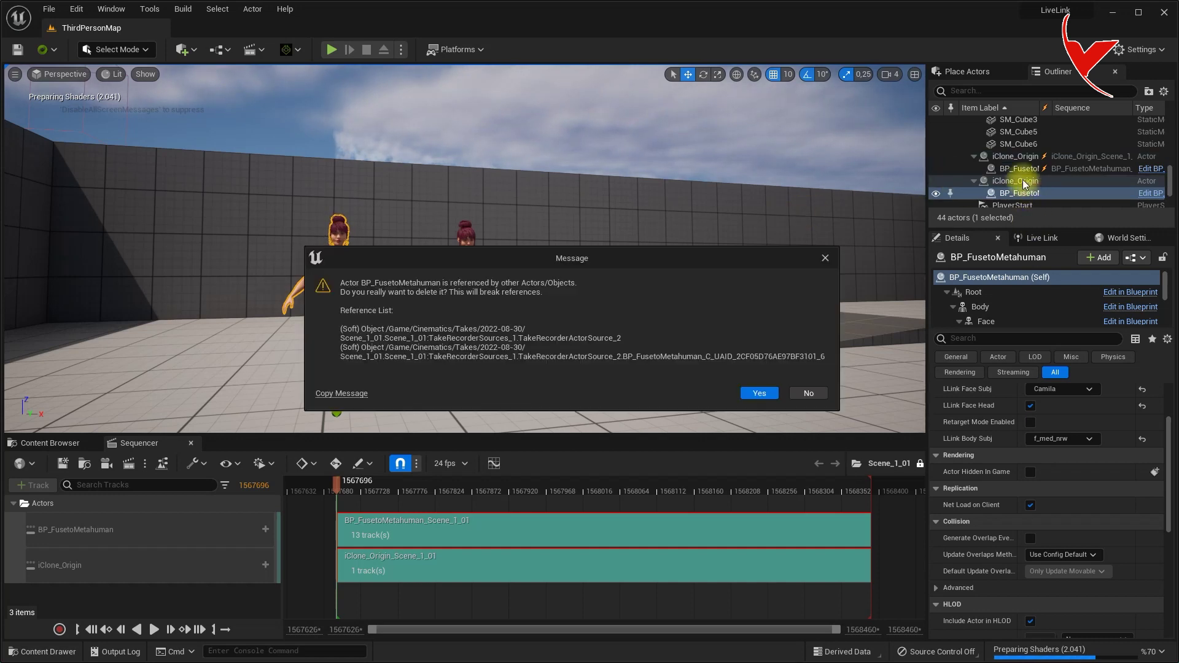
pyautogui.click(760, 393)
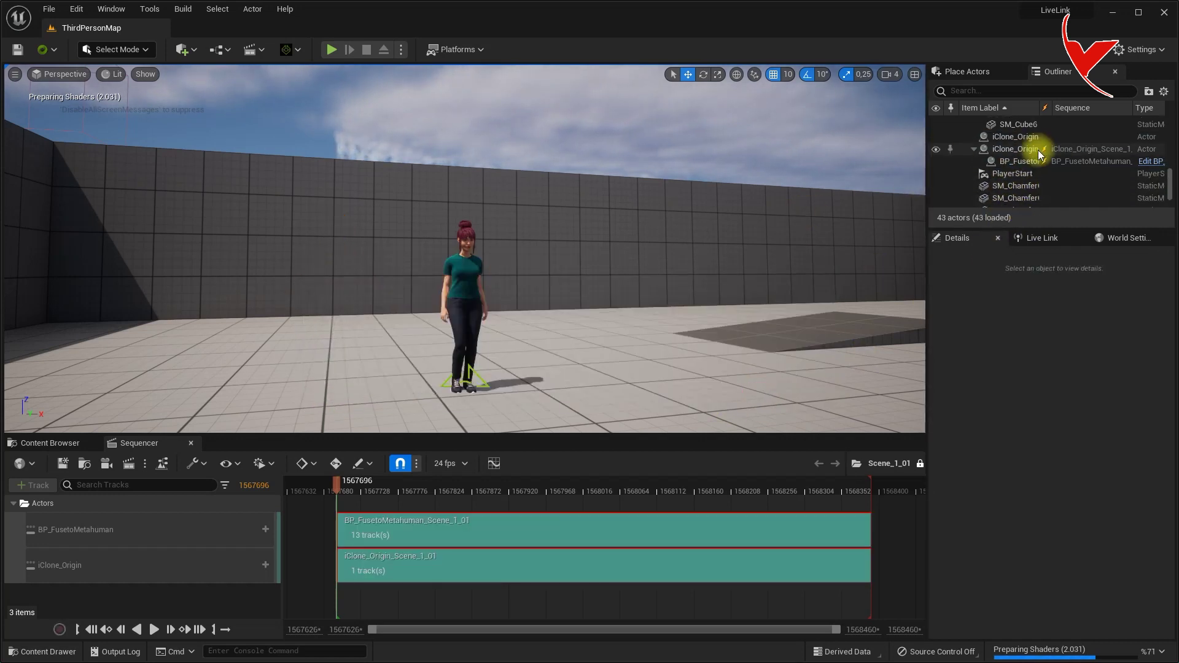
pyautogui.click(1034, 137)
pyautogui.press('Delete')
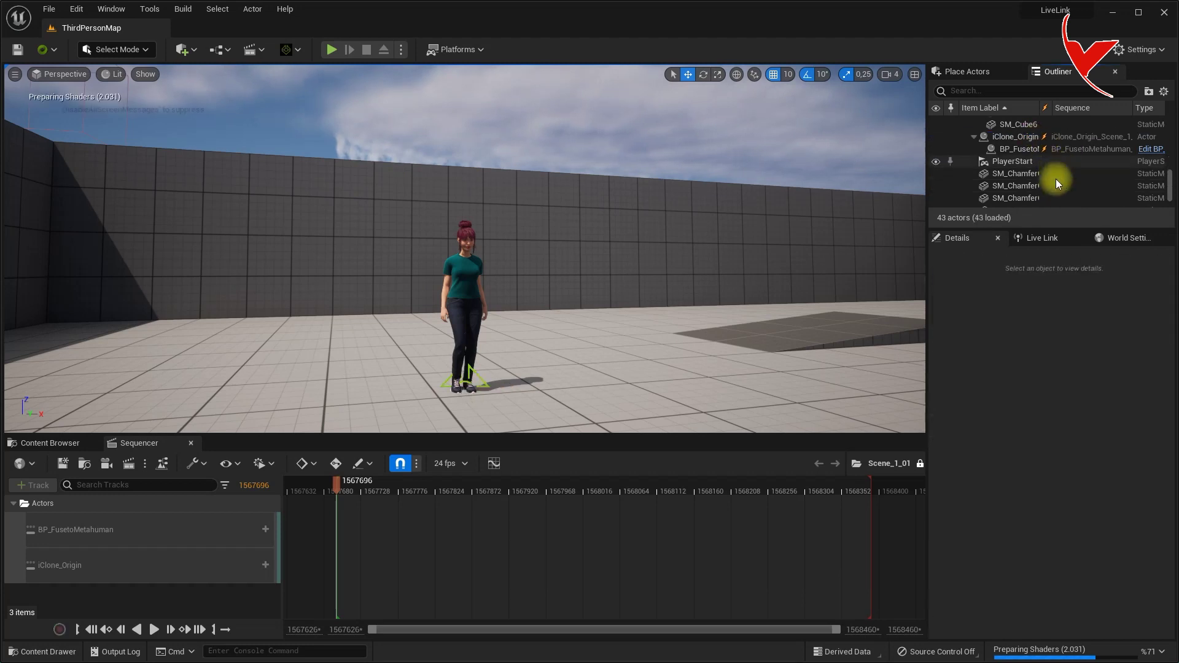
# Play part of the recorded Scene_1_01 sequence to check the MetaHuman's movement, and pause it.
pyautogui.click(154, 630)
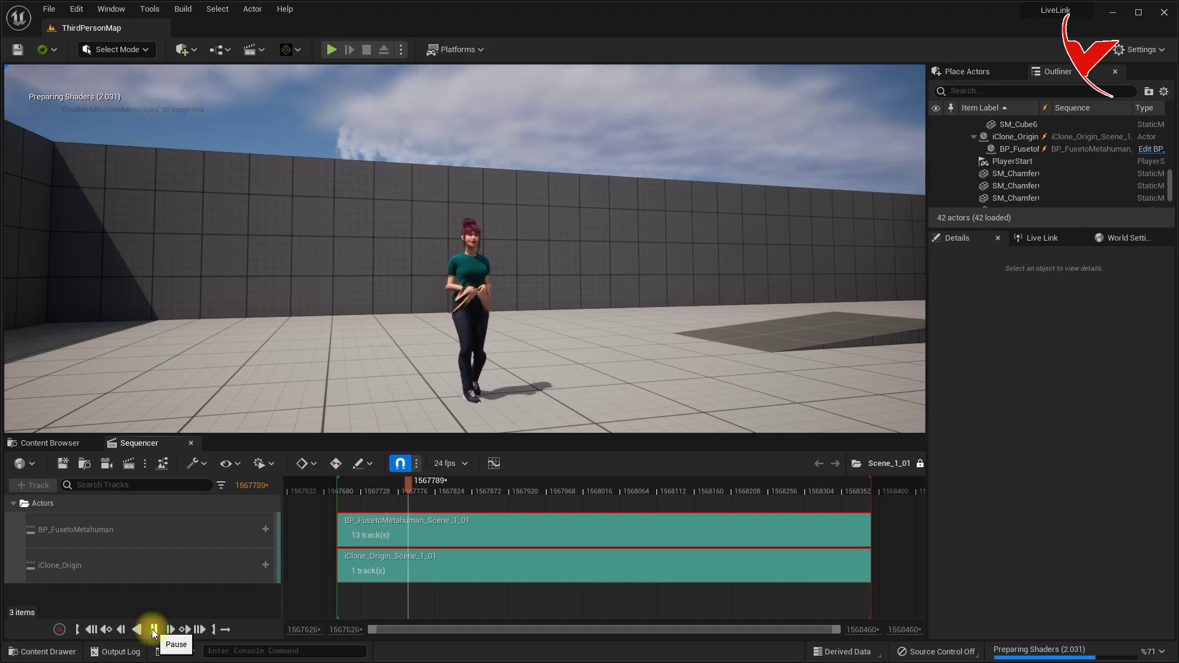
pyautogui.click(154, 631)
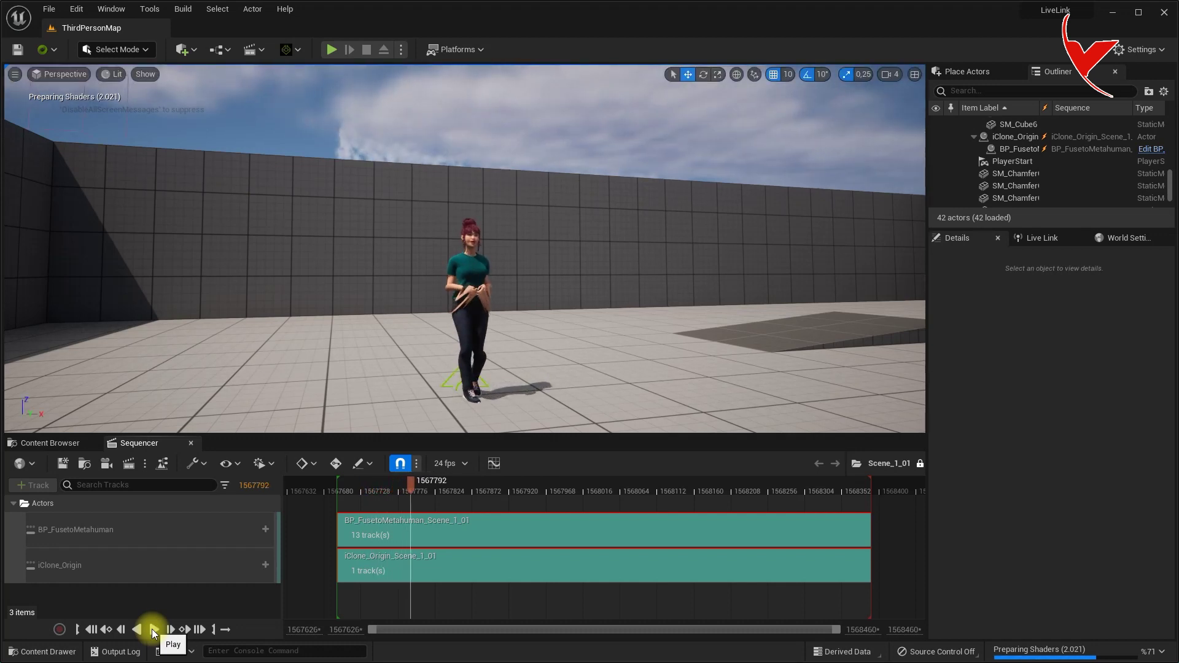
# Set the Body component's Anim Class to None in the BP_FusetoMetahuman blueprint, and compile and save the blueprint.
pyautogui.click(1151, 149)
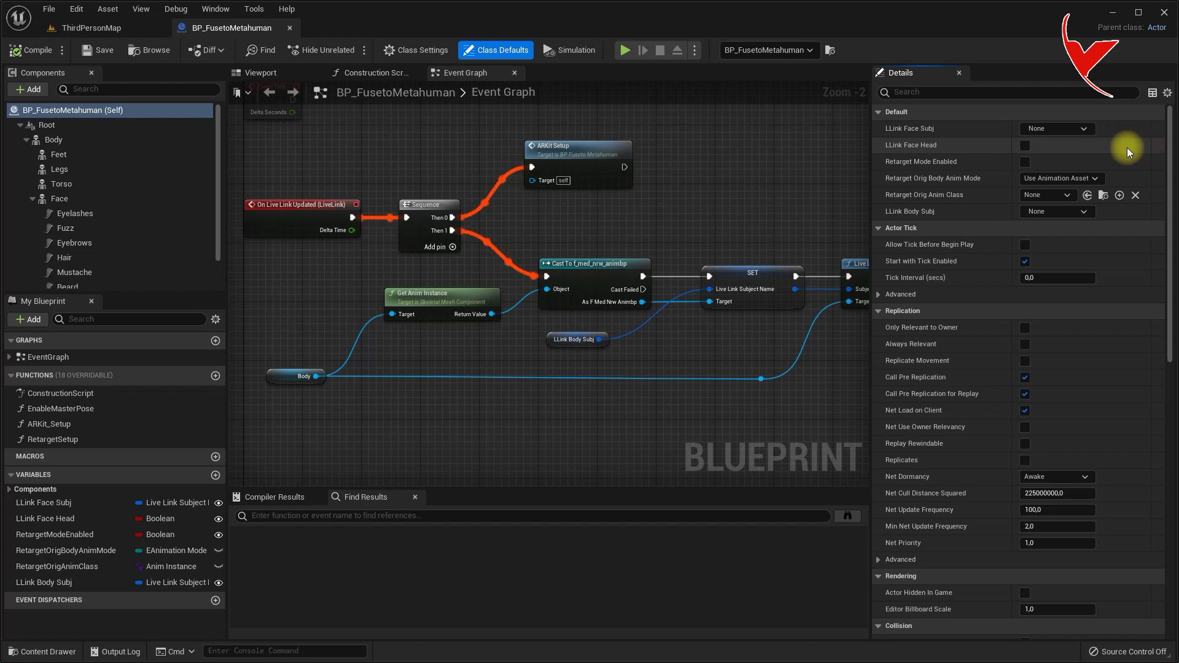
pyautogui.click(53, 140)
pyautogui.click(1074, 345)
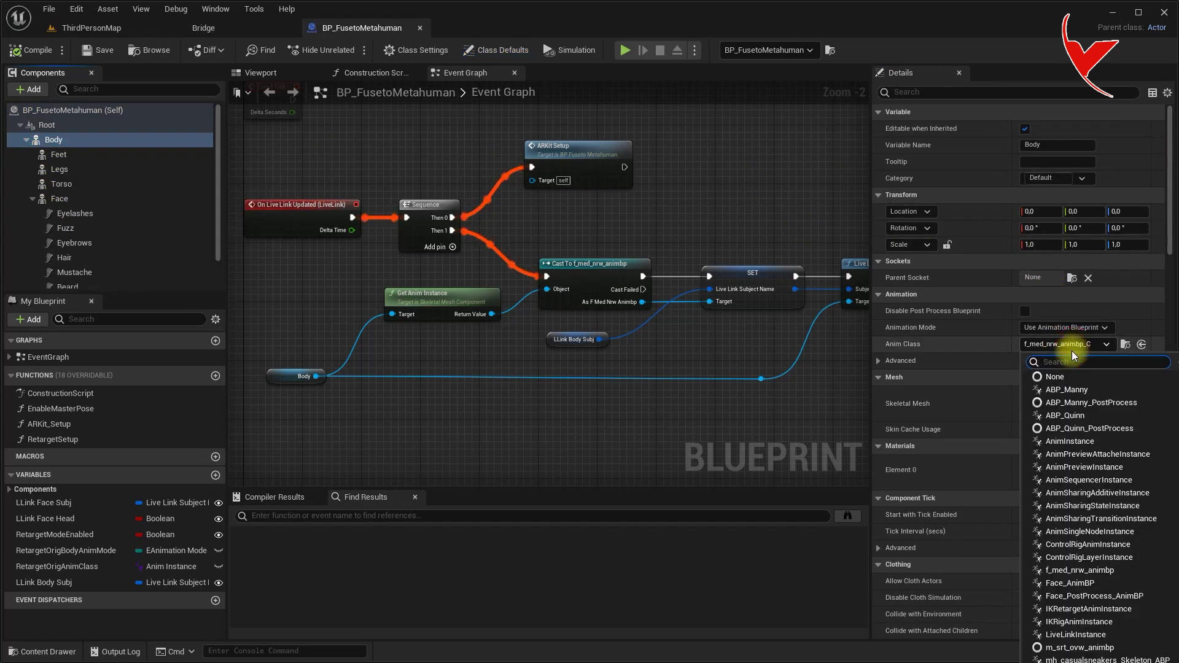
pyautogui.click(1059, 377)
pyautogui.click(29, 55)
pyautogui.click(98, 50)
# Return to the ThirdPersonMap level and play the recorded sequence with a close view of the character.
pyautogui.click(95, 30)
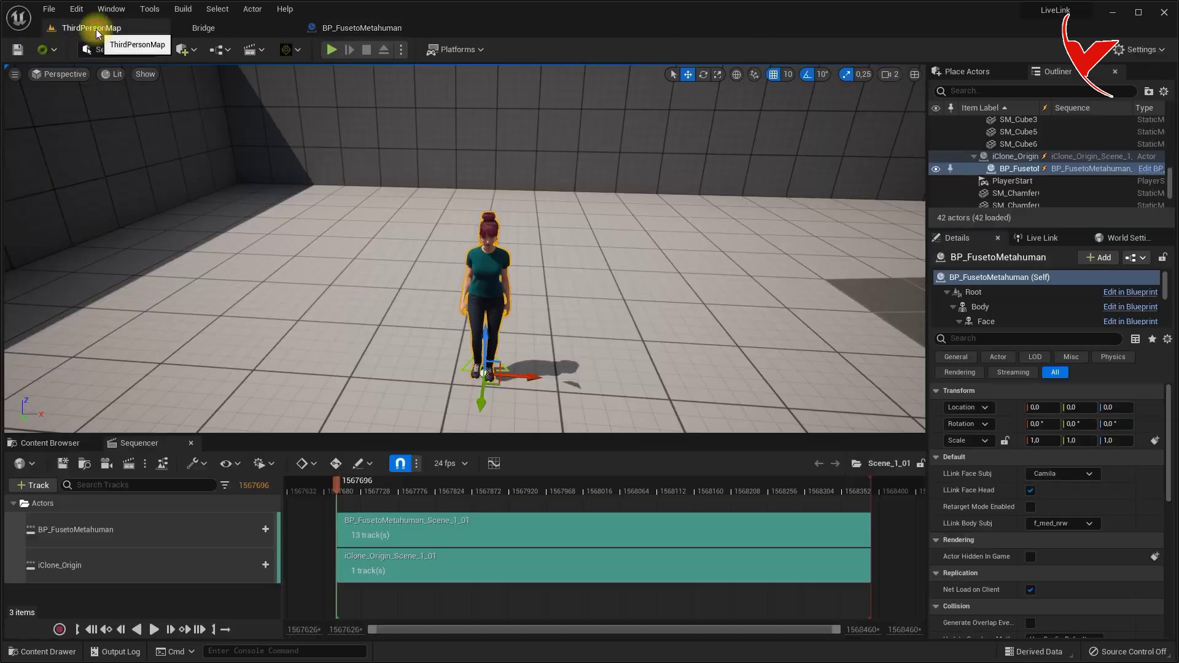
pyautogui.scroll(5, 485, 295)
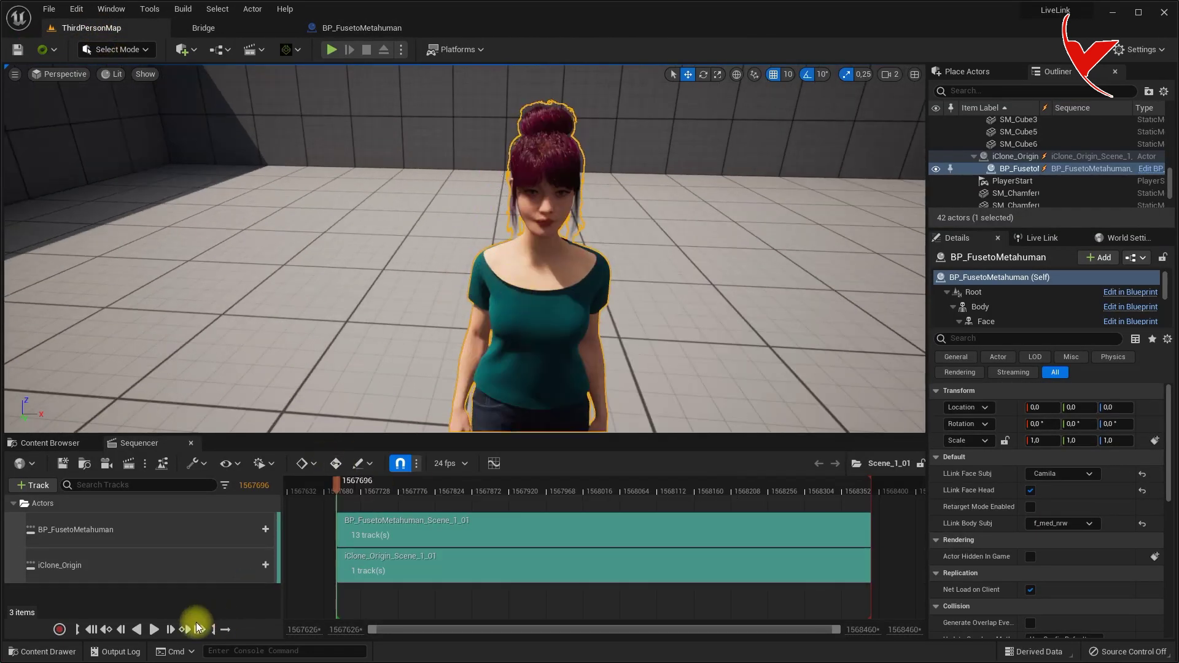
pyautogui.click(154, 629)
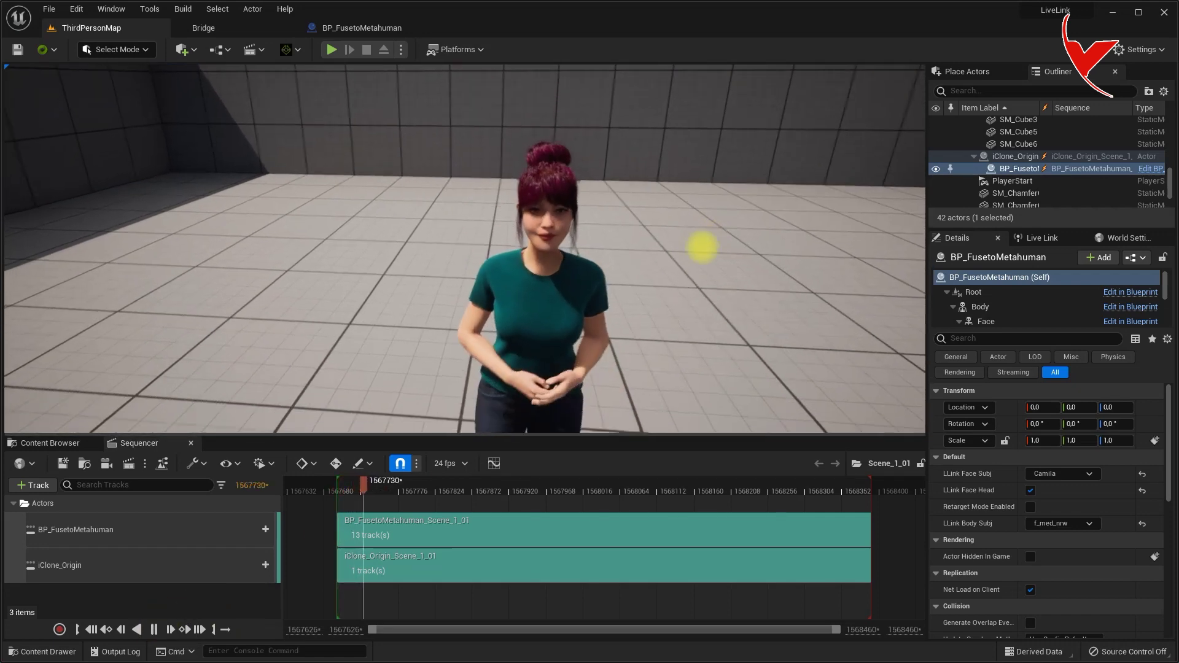